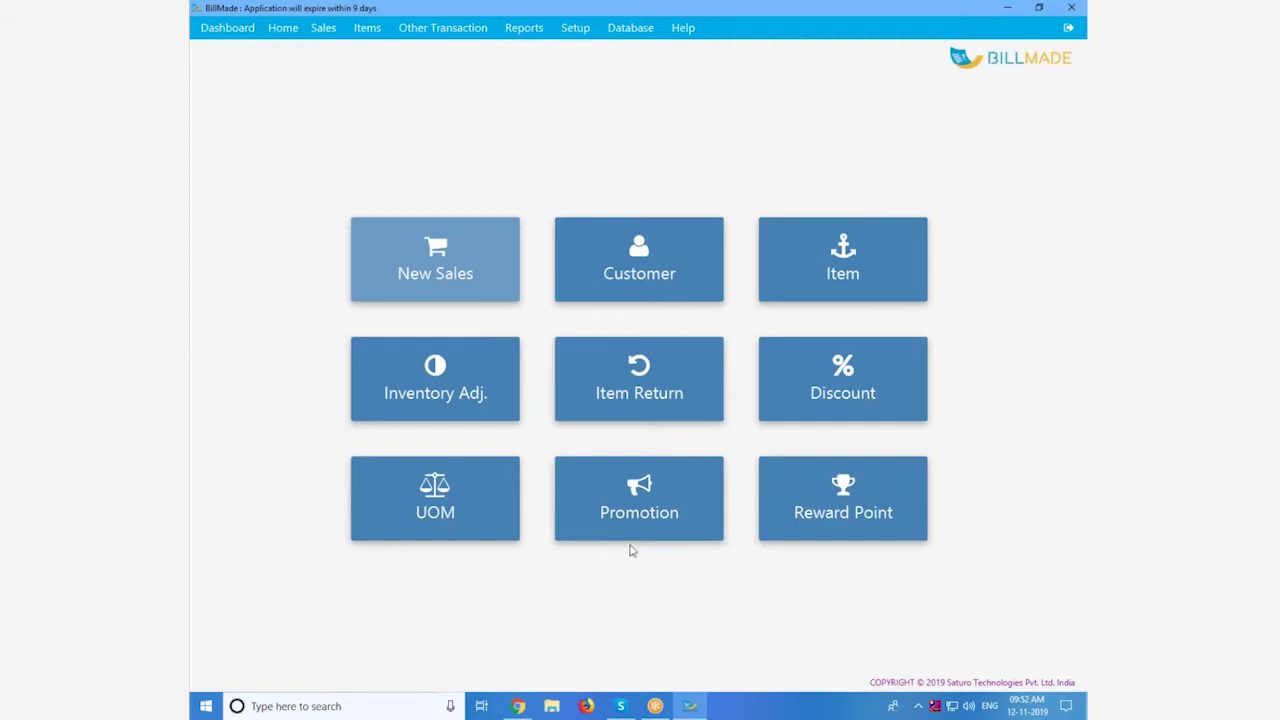
Step: Create a new sale for the customer with 2 LAMP at 2000.0 each, totalling 4000.00
left_click(410, 258)
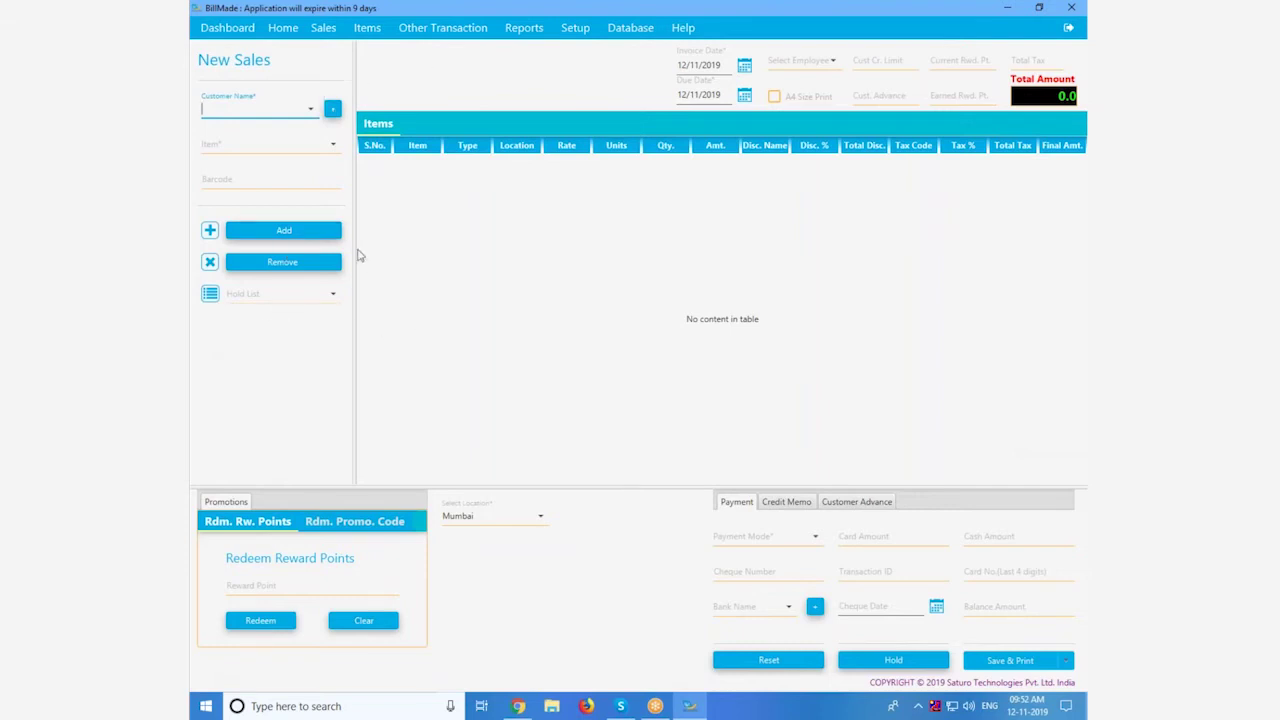
left_click(311, 110)
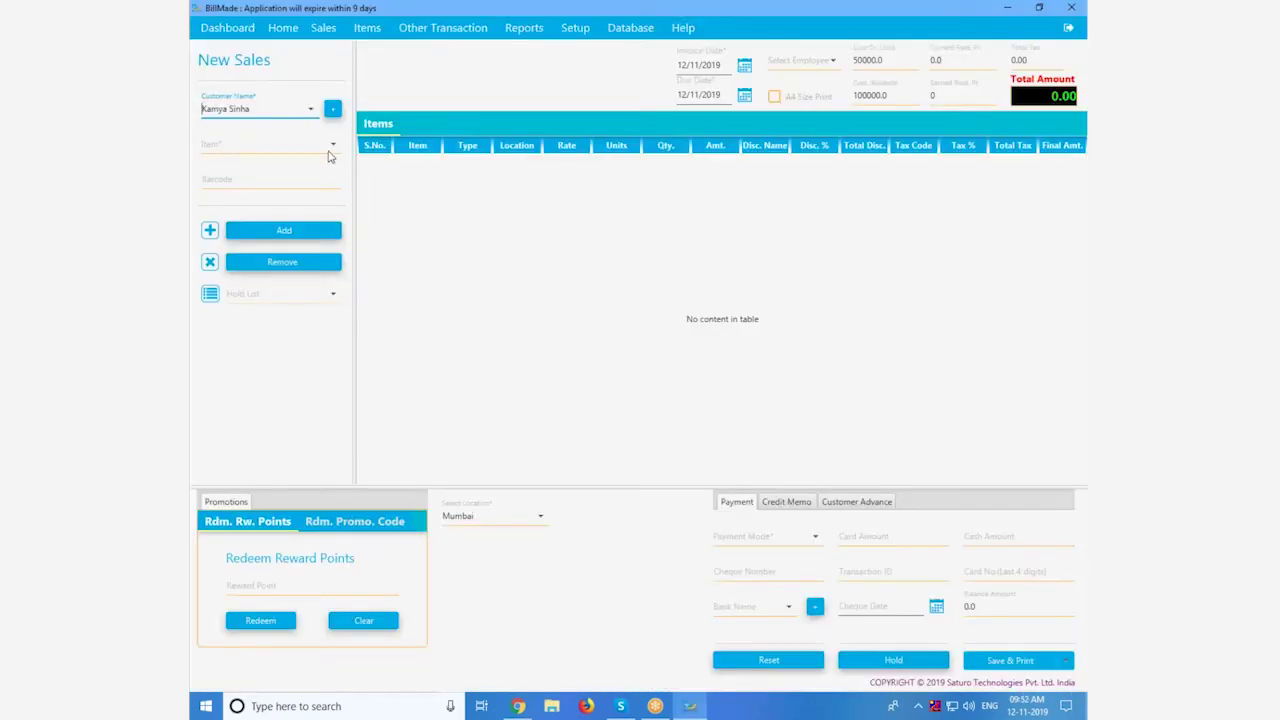
left_click(331, 148)
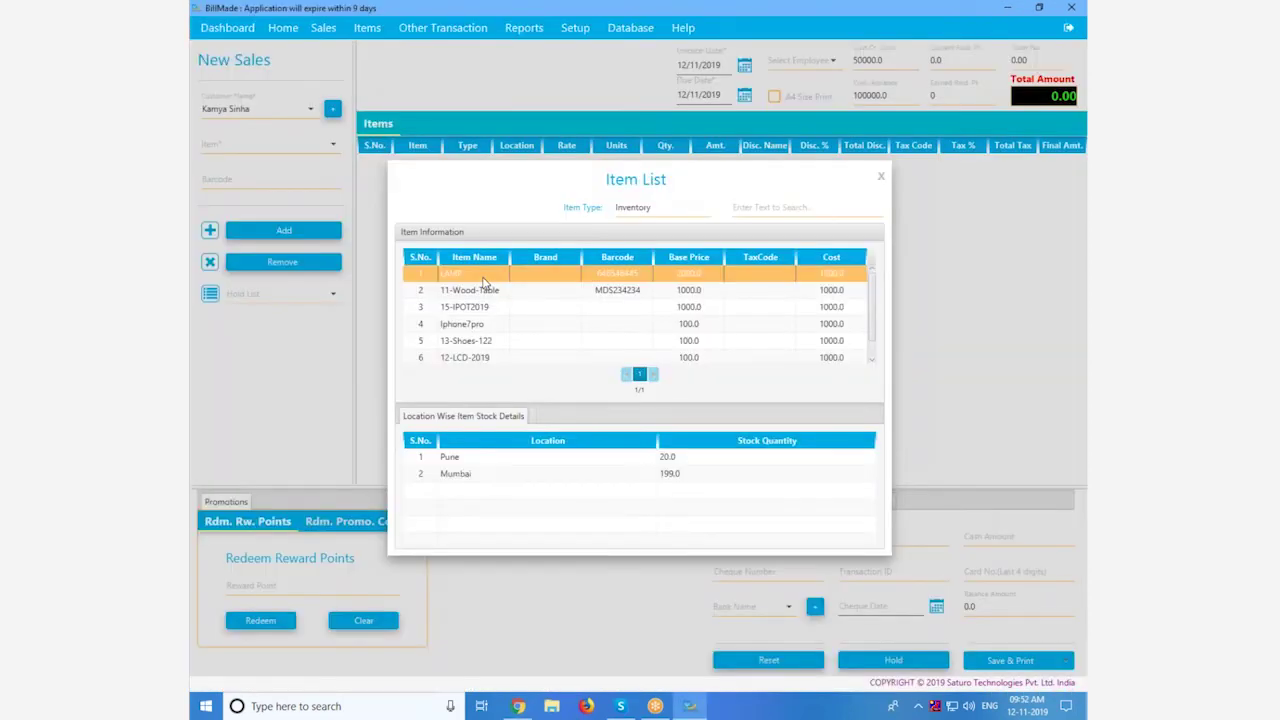
double_click(484, 281)
key("BackSpace")
type("2")
key("Return")
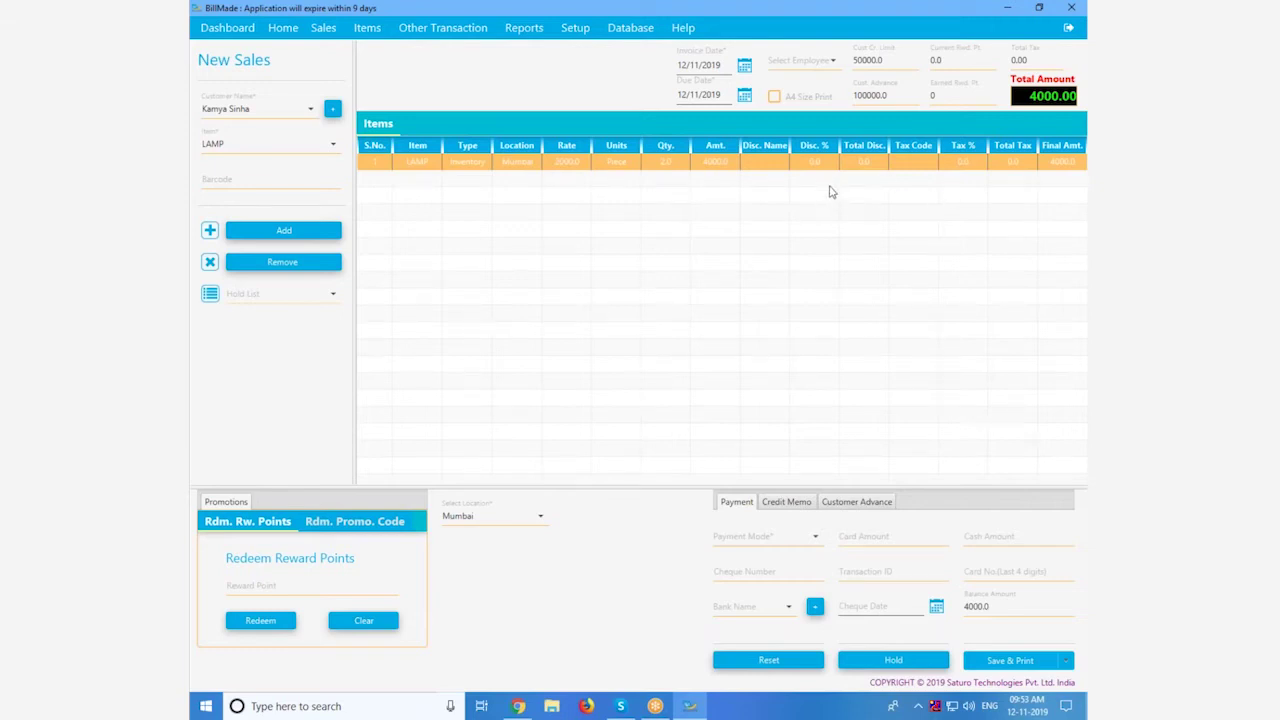
left_click(810, 544)
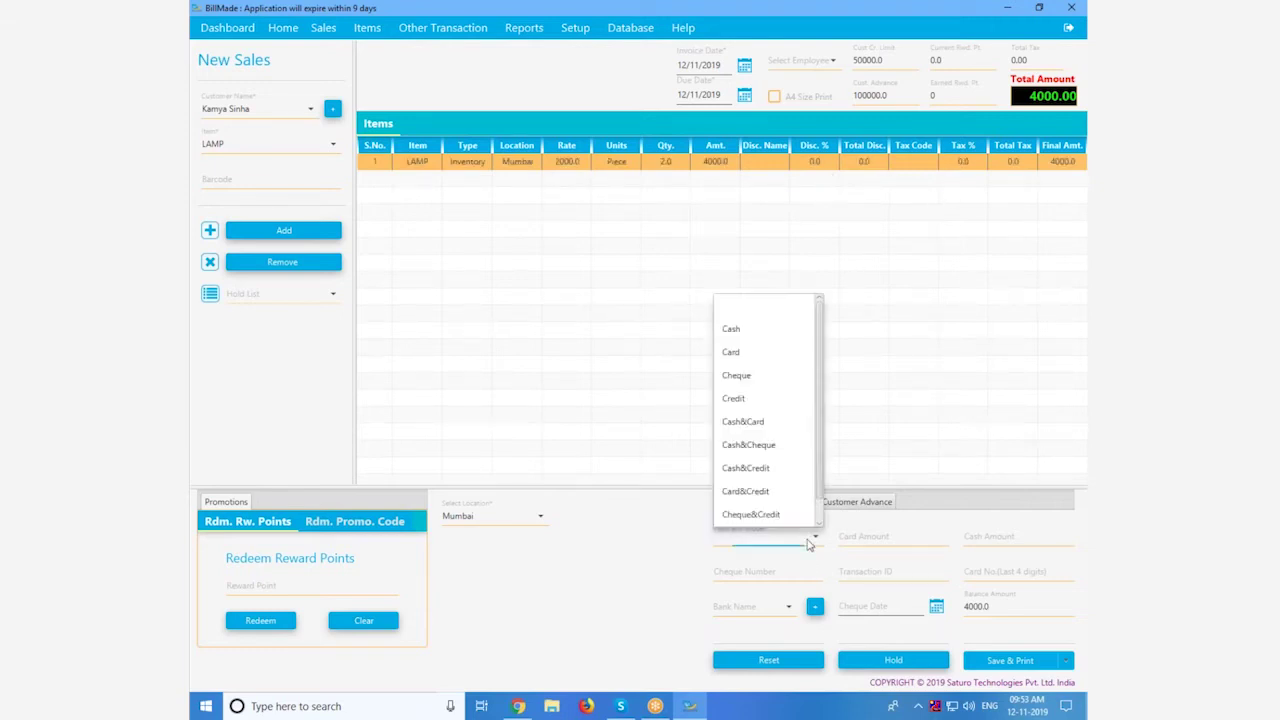
Step: Pay by Cash, save the 4000.0 LAMP invoice and close its receipt print preview
left_click(766, 331)
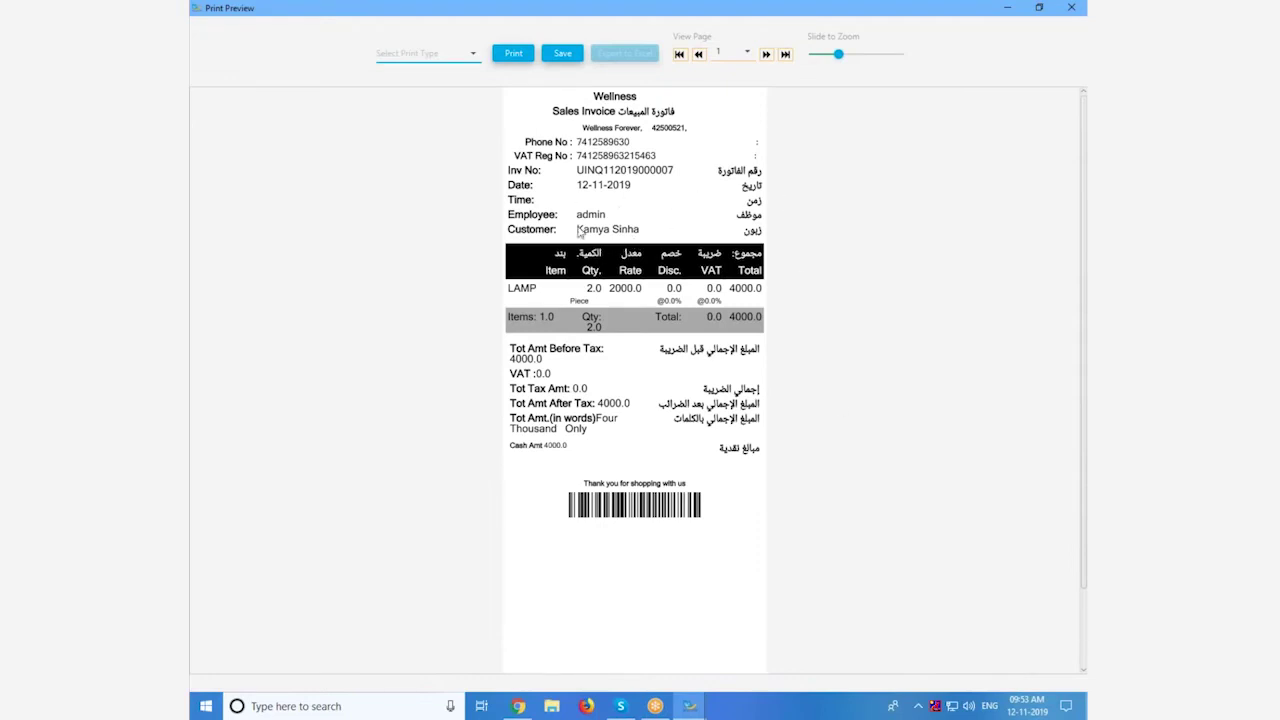
double_click(770, 12)
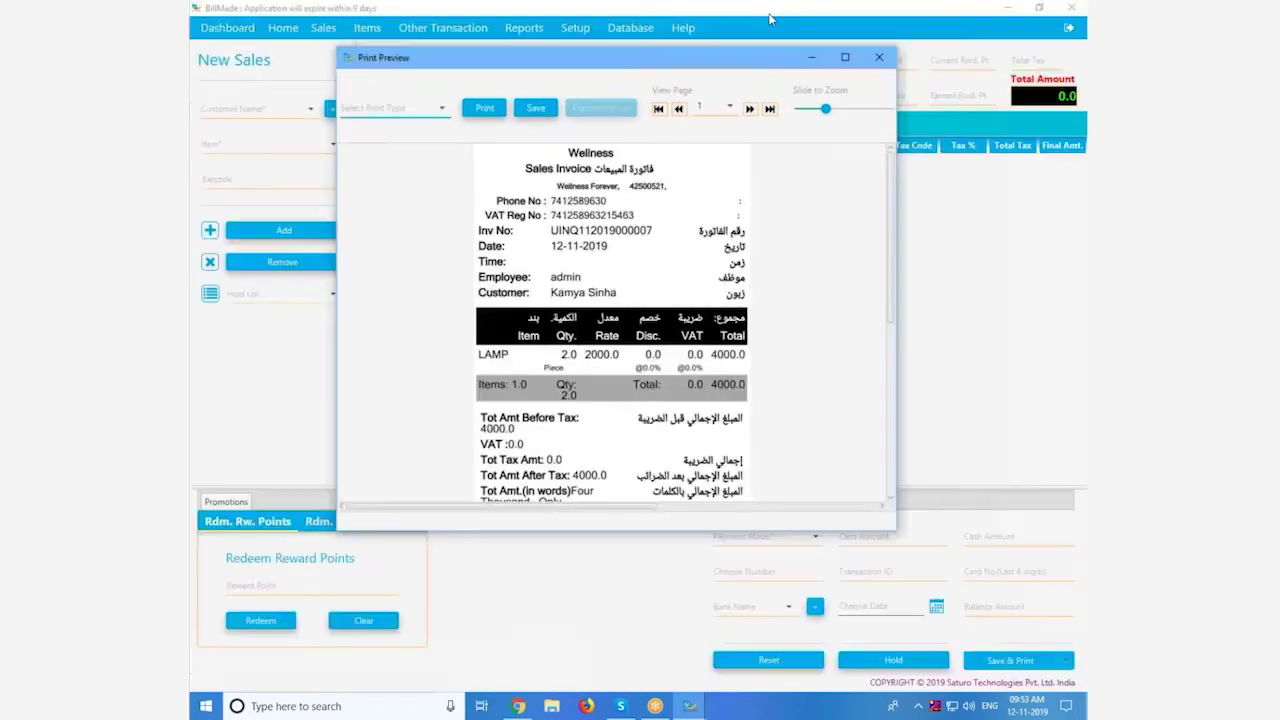
left_click(883, 68)
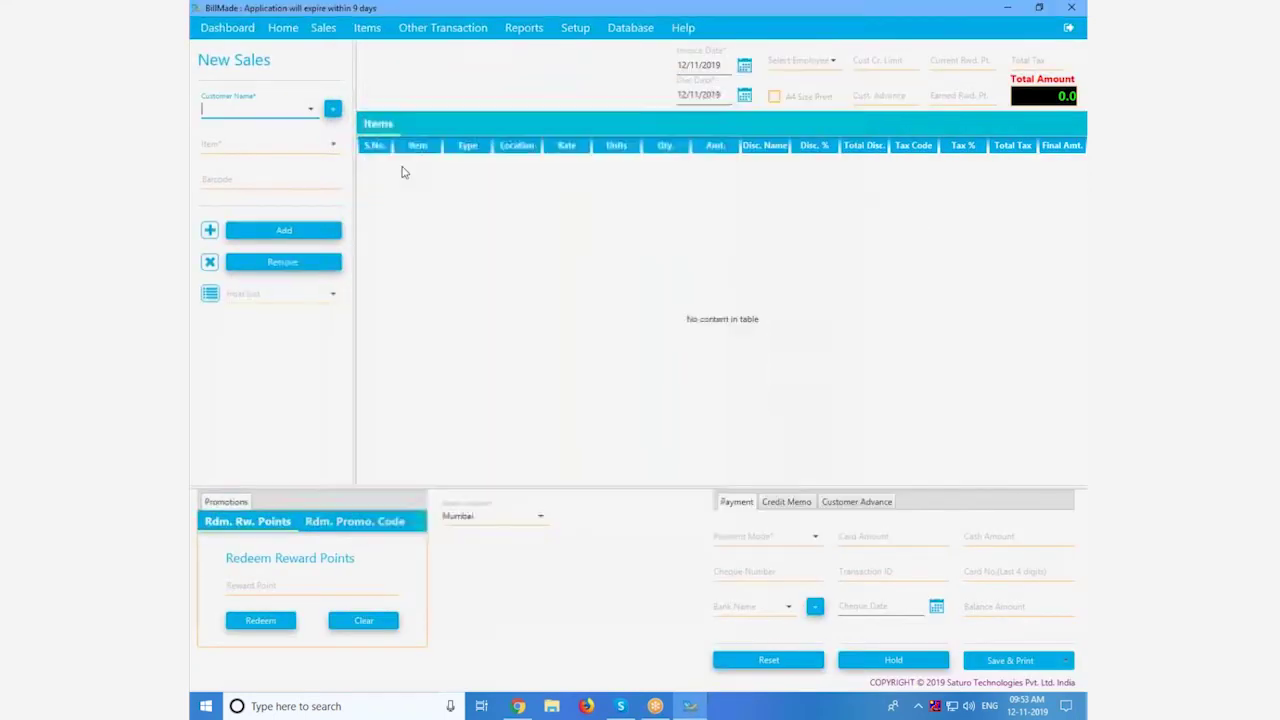
left_click(323, 27)
Step: Select the Fully Paid 4000.0 Mumbai invoice in the Invoice List and preview it A4-size
left_click(373, 113)
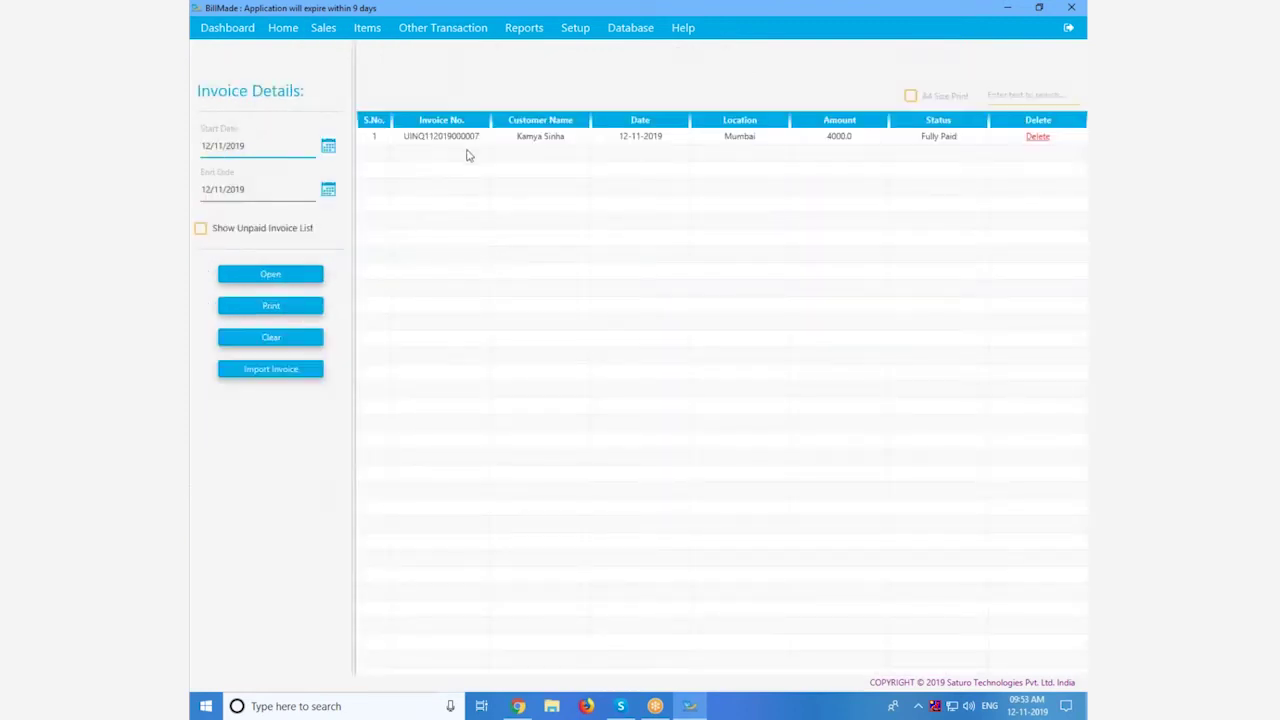
left_click(467, 141)
left_click(910, 95)
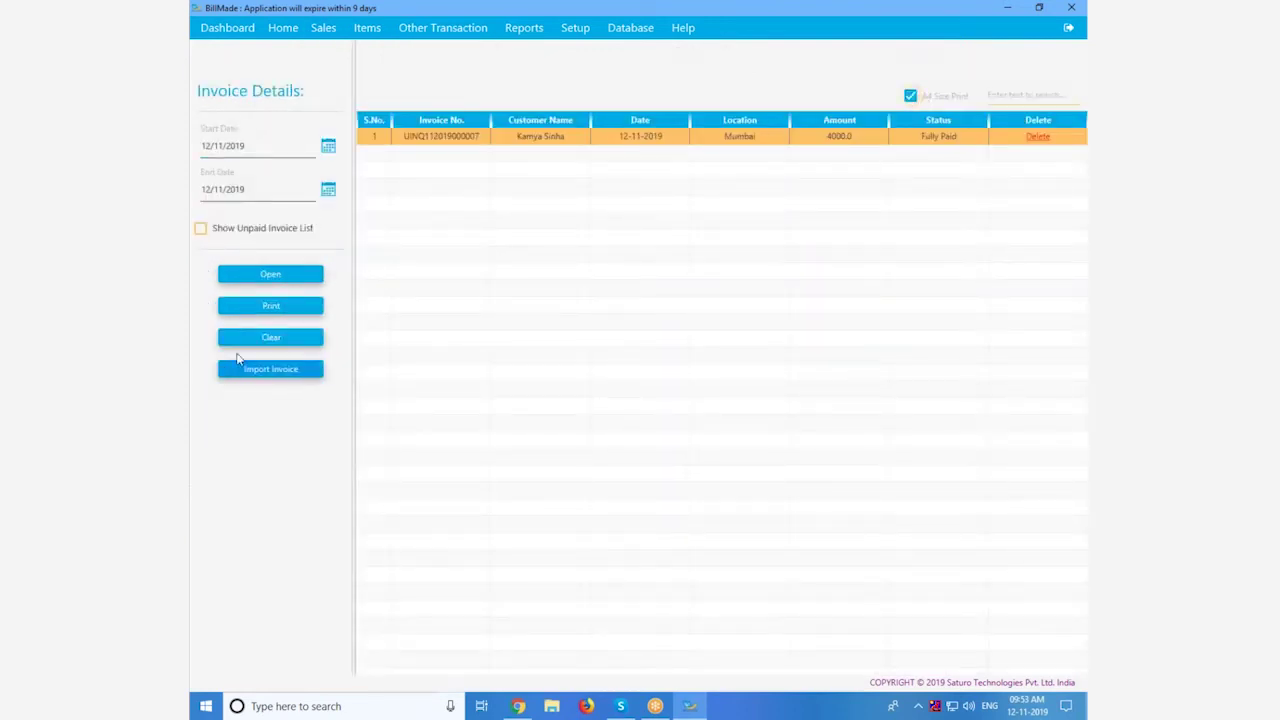
left_click(270, 305)
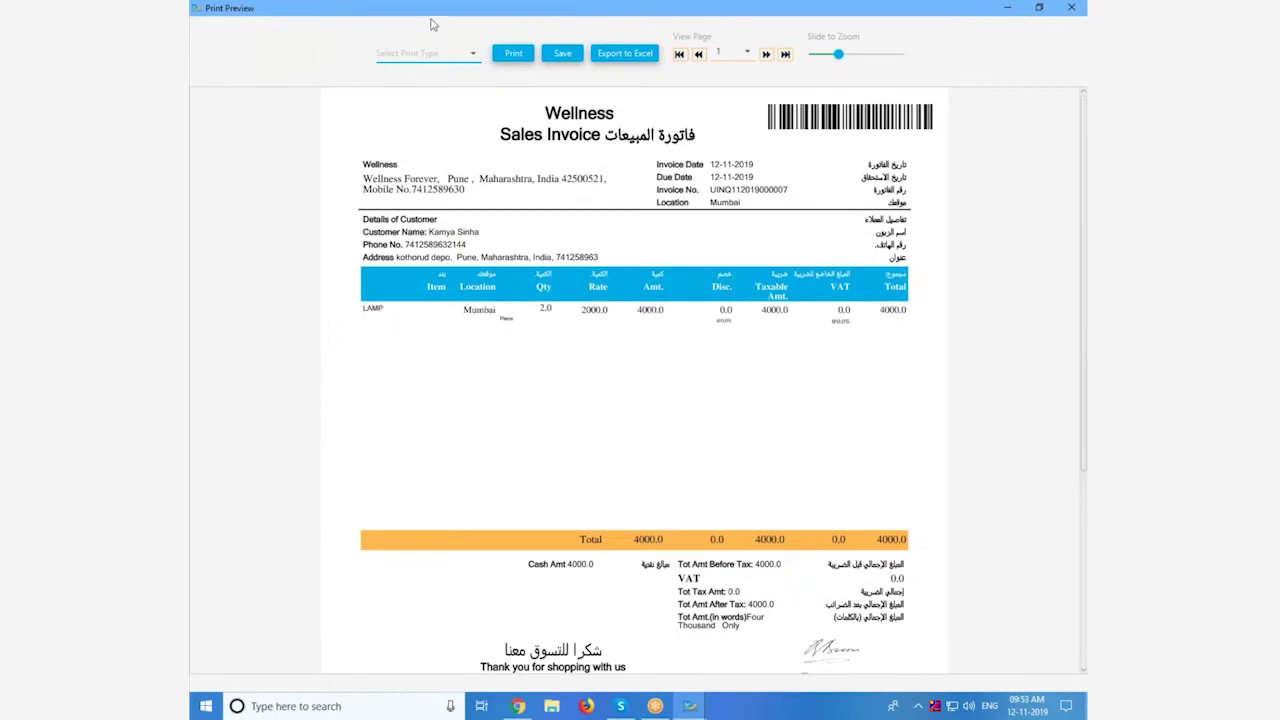
left_click_drag(432, 20, 529, 100)
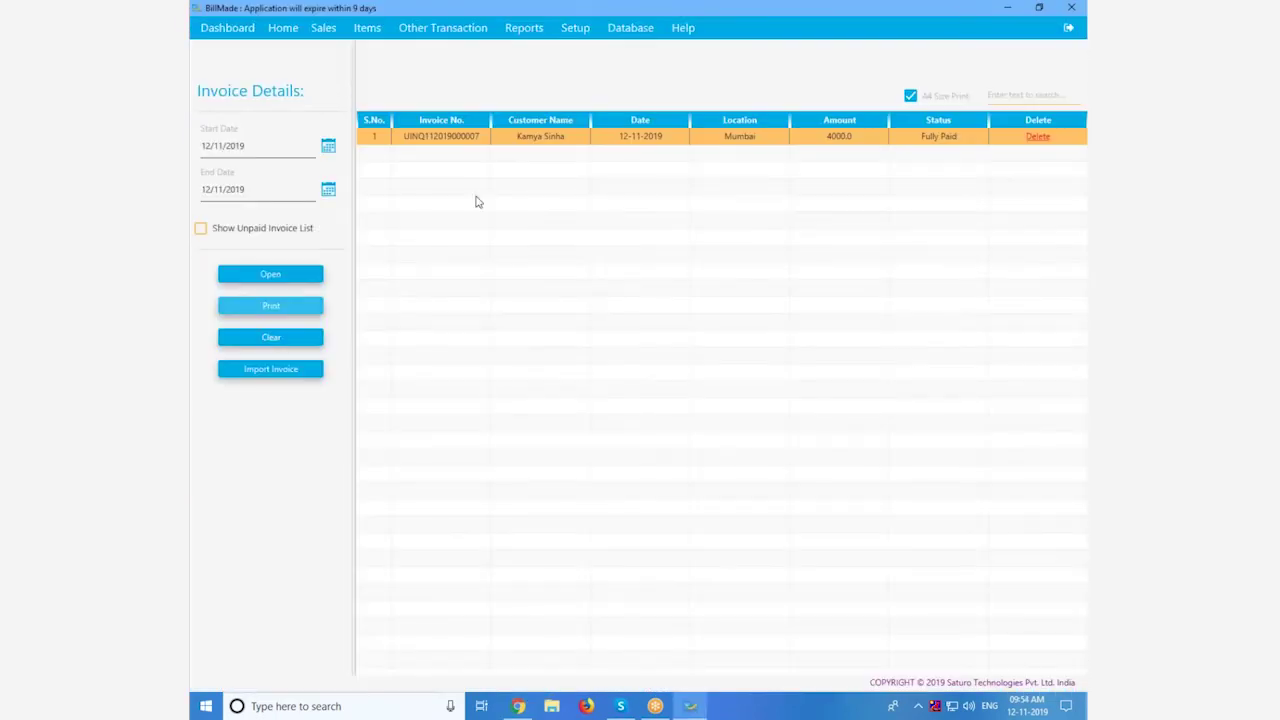
Step: Look up the LAMP invoice in NetSuite and confirm it is Paid In Full with 0.00 due
double_click(426, 140)
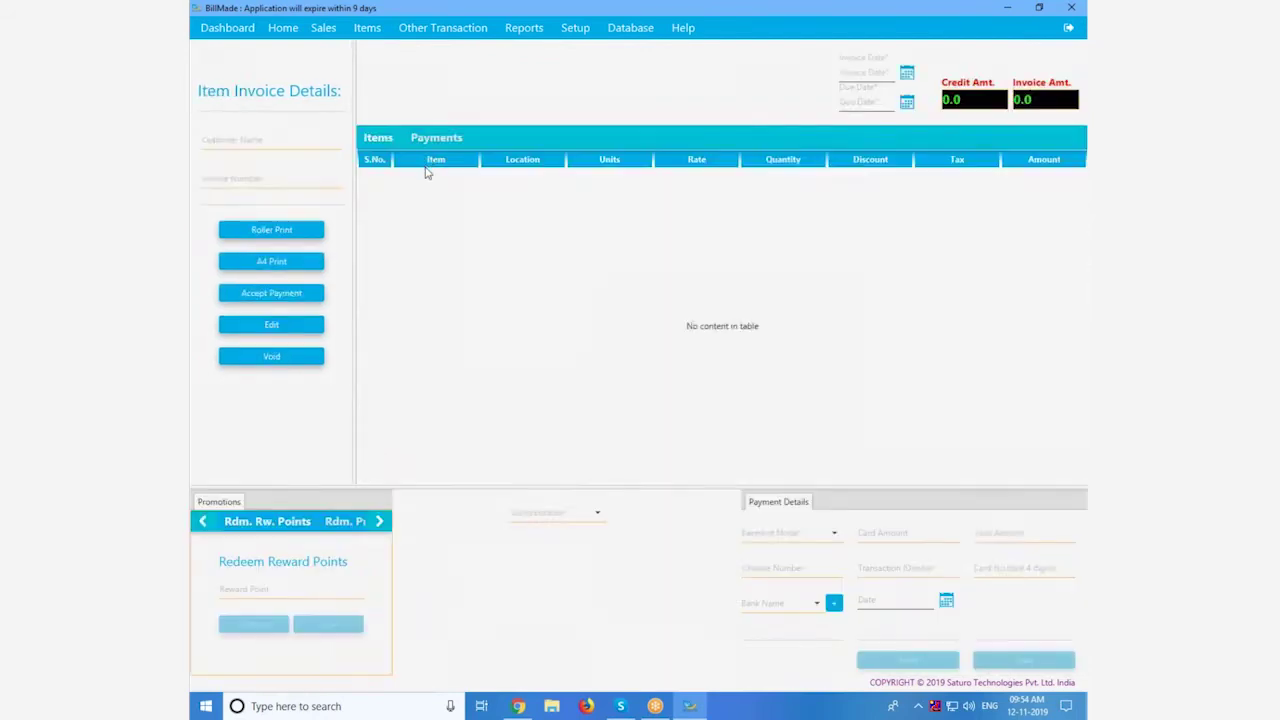
key("alt+Tab")
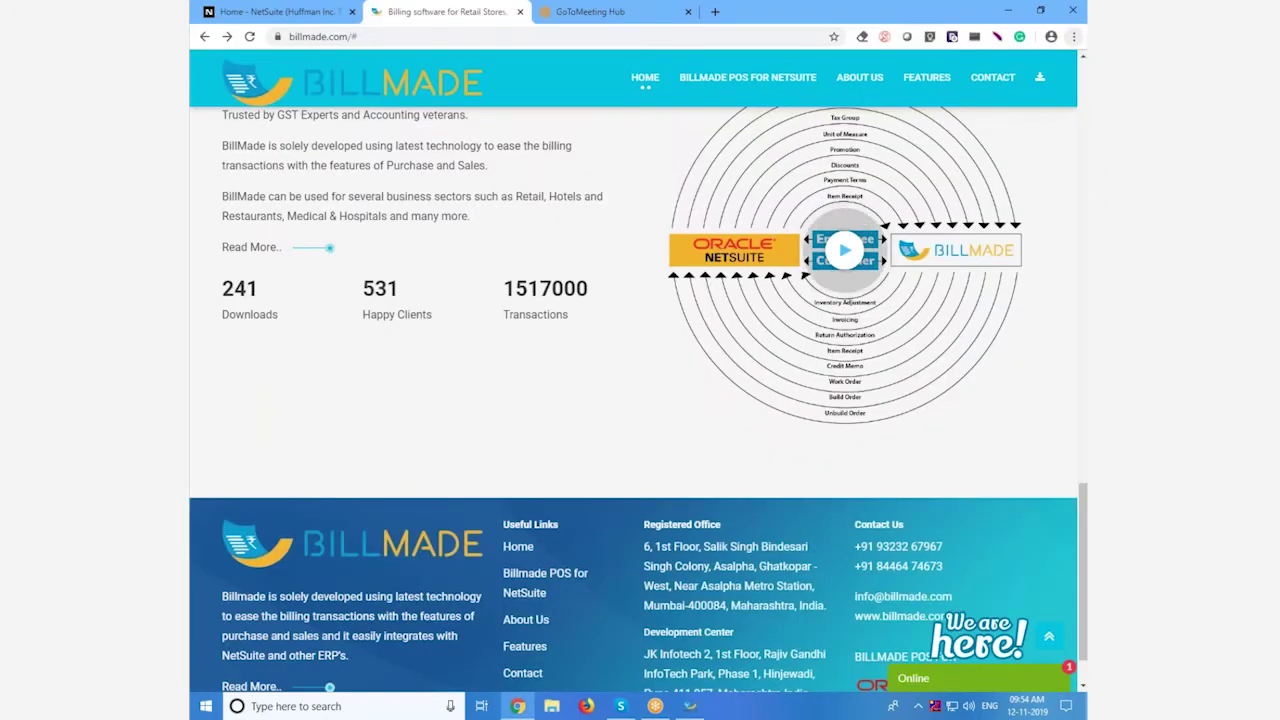
left_click(293, 11)
left_click(500, 67)
key("ctrl+v")
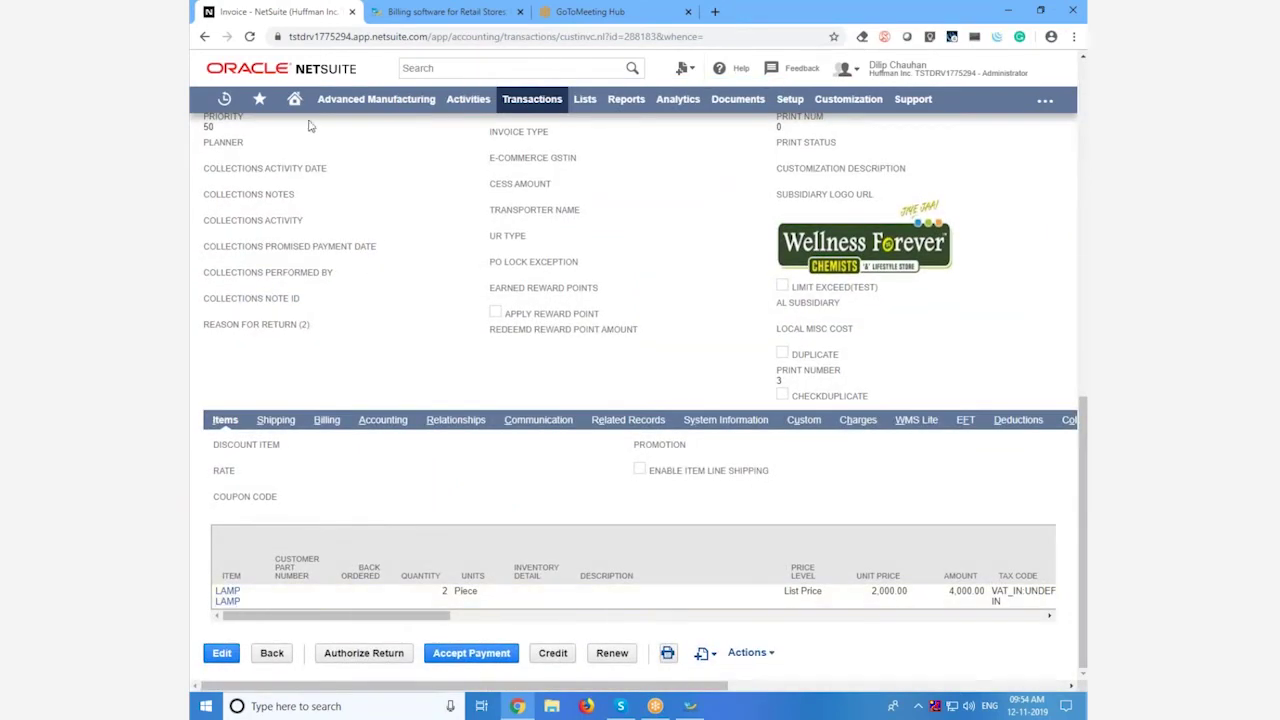
left_click(250, 37)
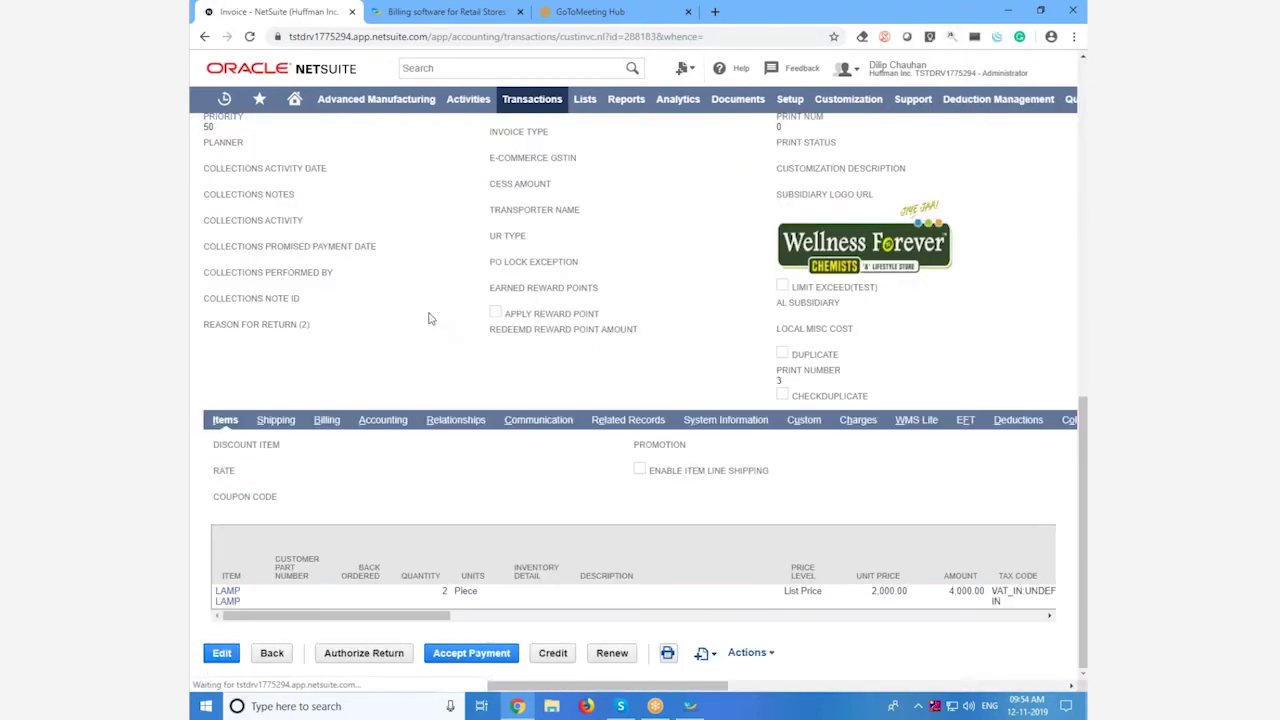
scroll(456, 320, "up", 4)
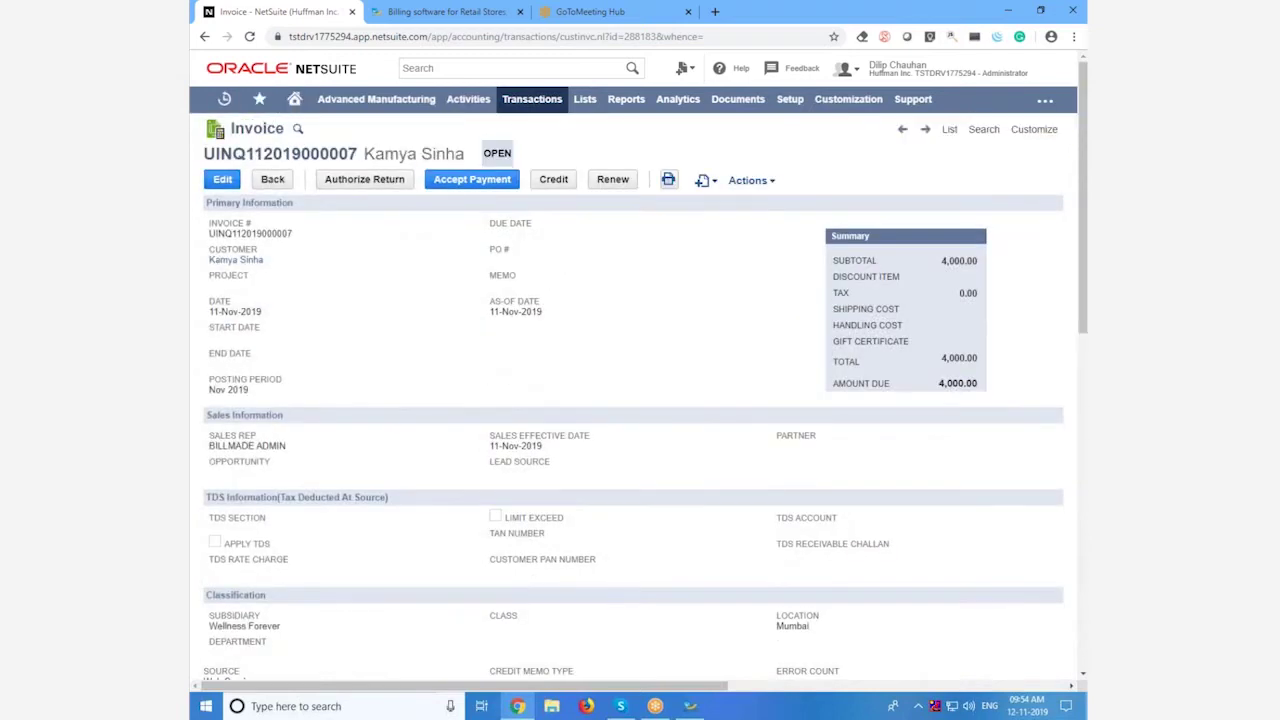
left_click(250, 37)
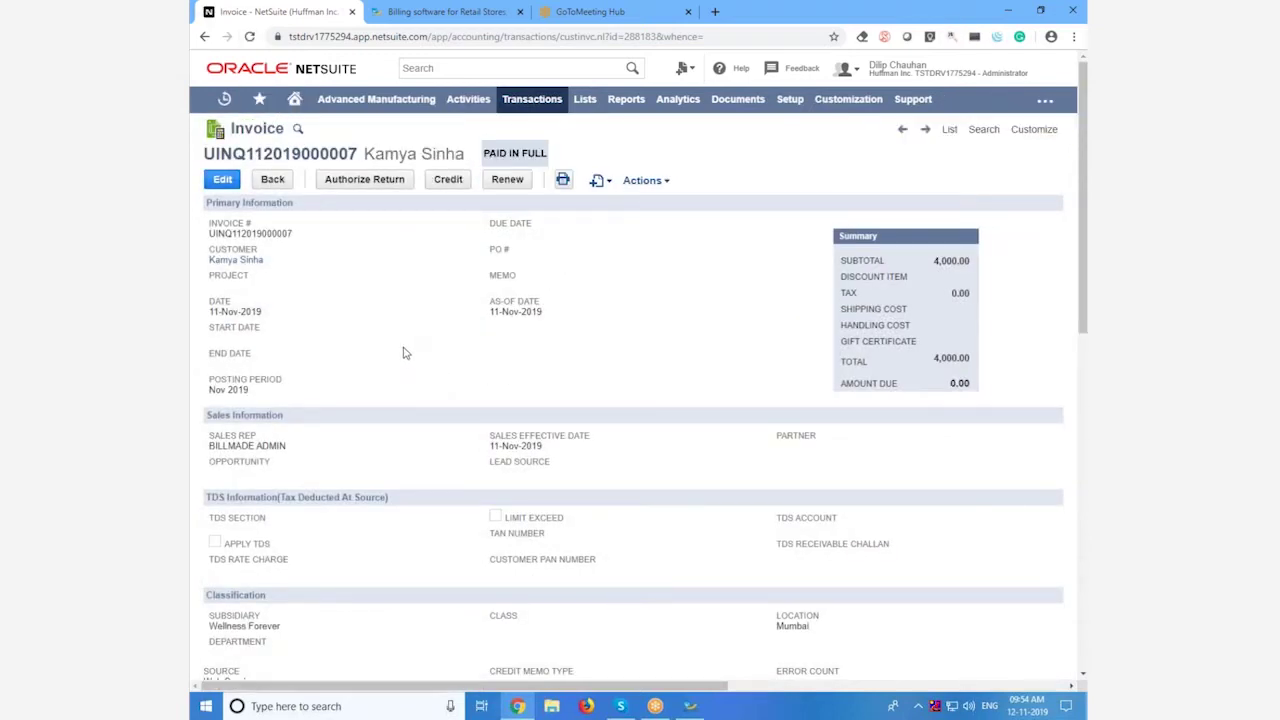
scroll(398, 395, "down", 3)
Step: Back in BillMade, open the customer payment recorded against the invoice
key("alt+Tab")
left_click(444, 139)
left_click(810, 183)
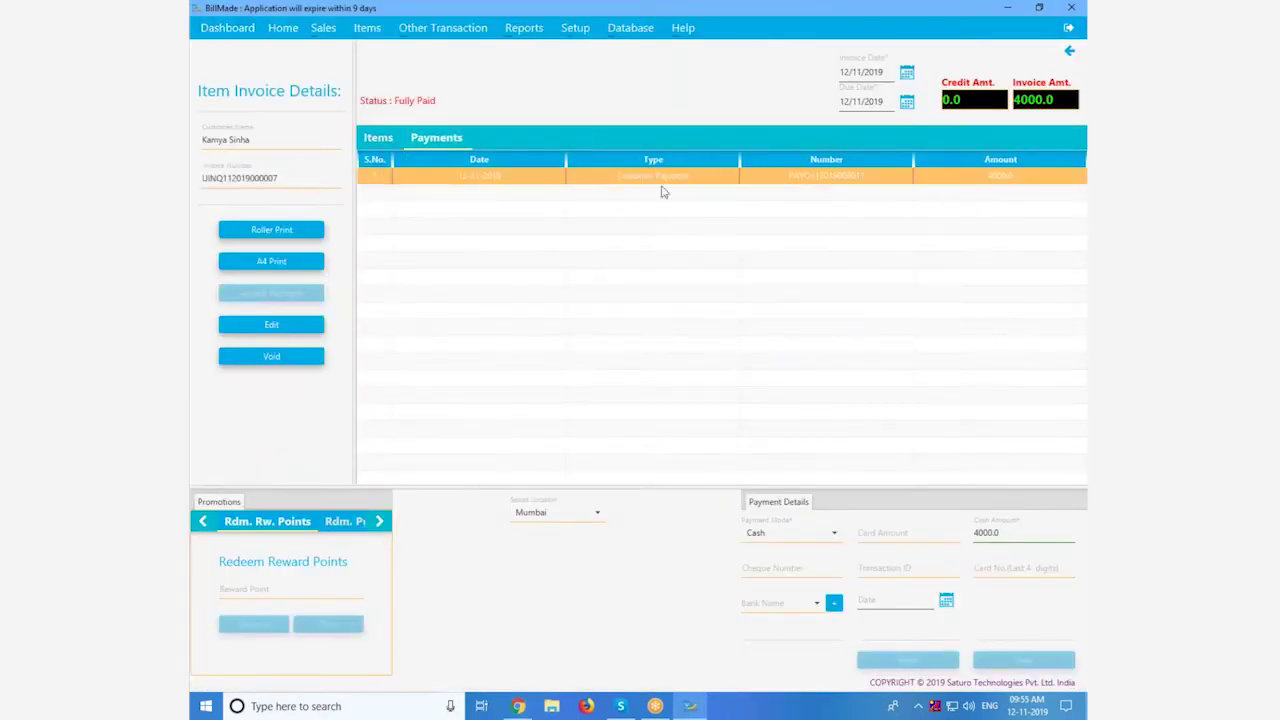
double_click(753, 190)
Step: Copy the payment's Tran Number and open the Deposited 4,000.00 payment in NetSuite
double_click(462, 83)
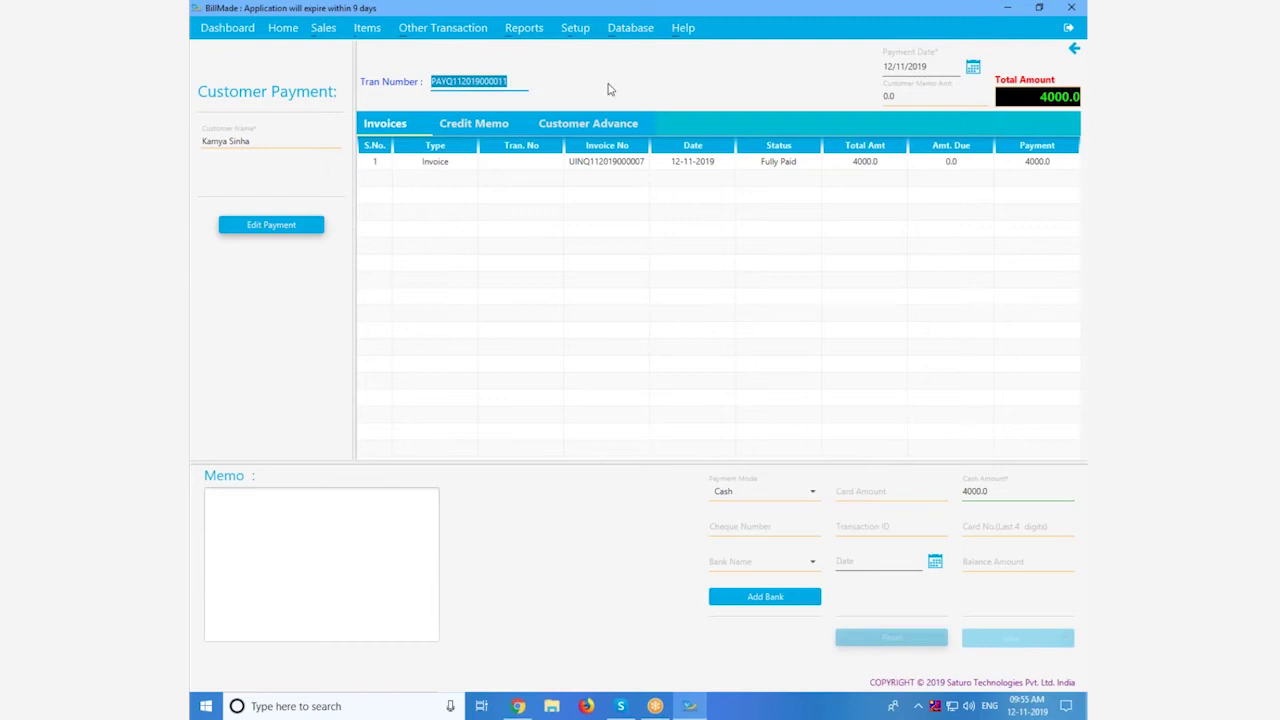
key("ctrl+c")
key("alt+Tab")
left_click(469, 68)
key("ctrl+v")
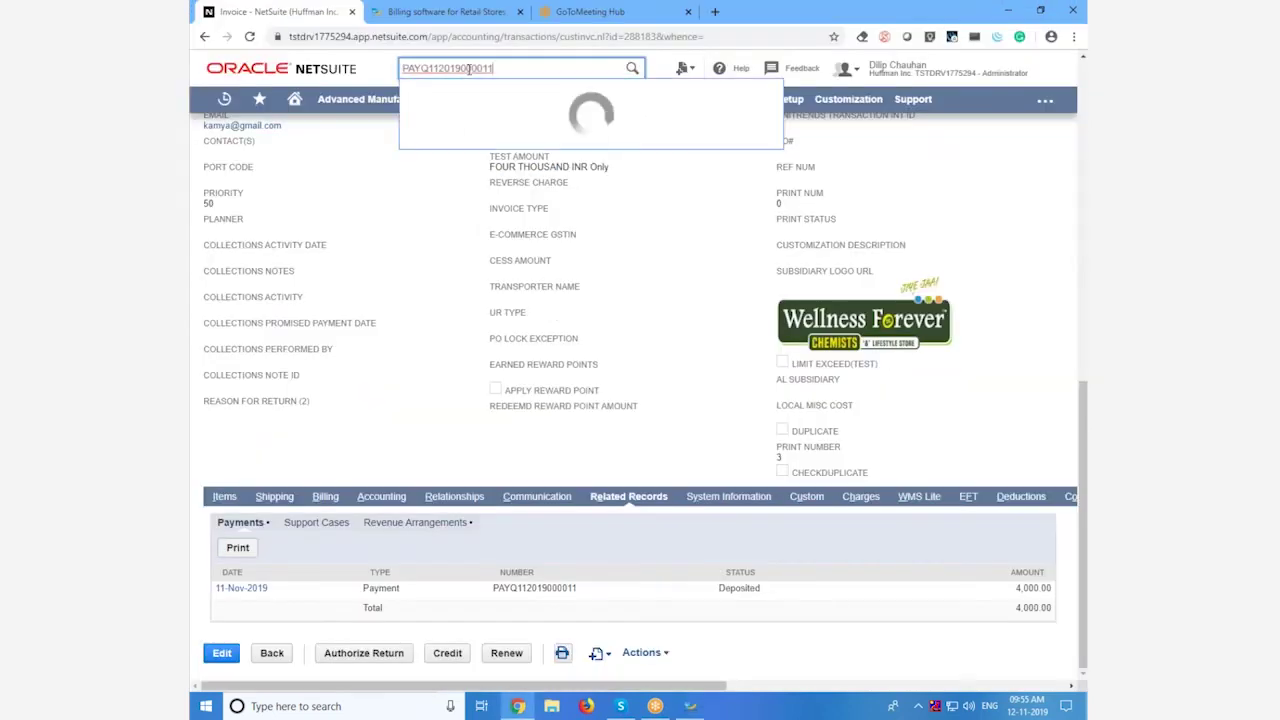
key("Return")
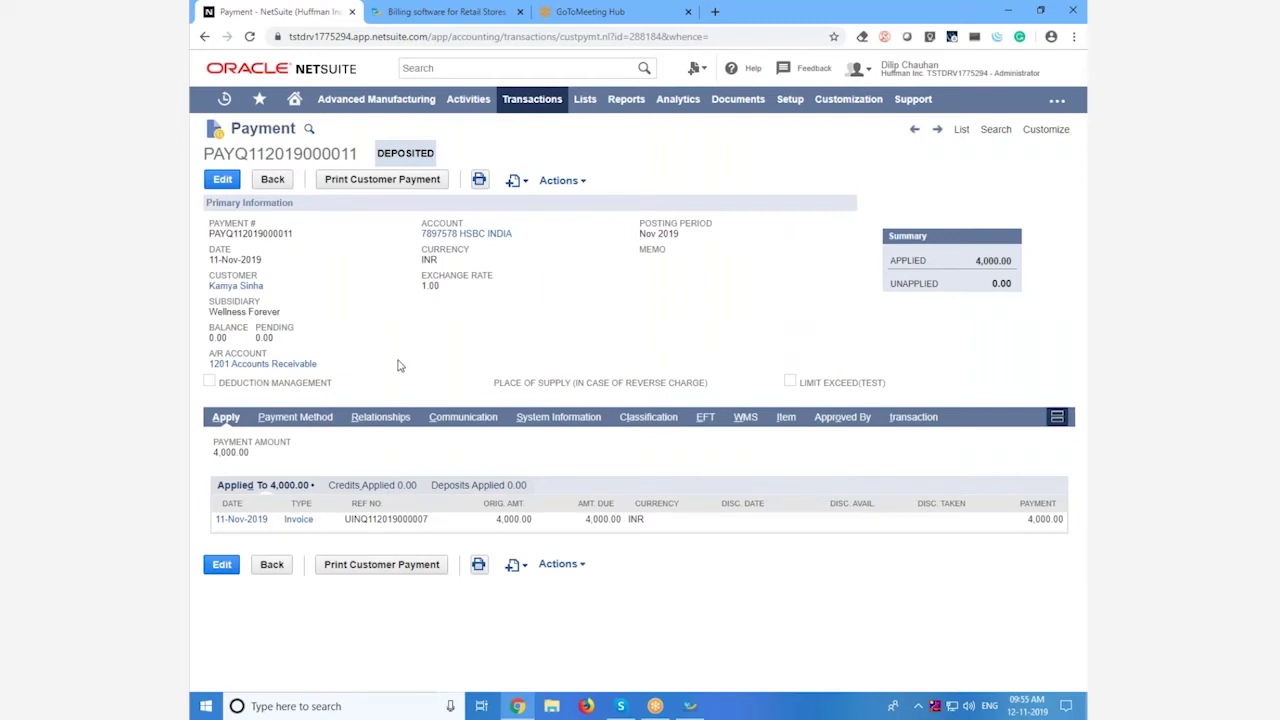
key("alt+Tab")
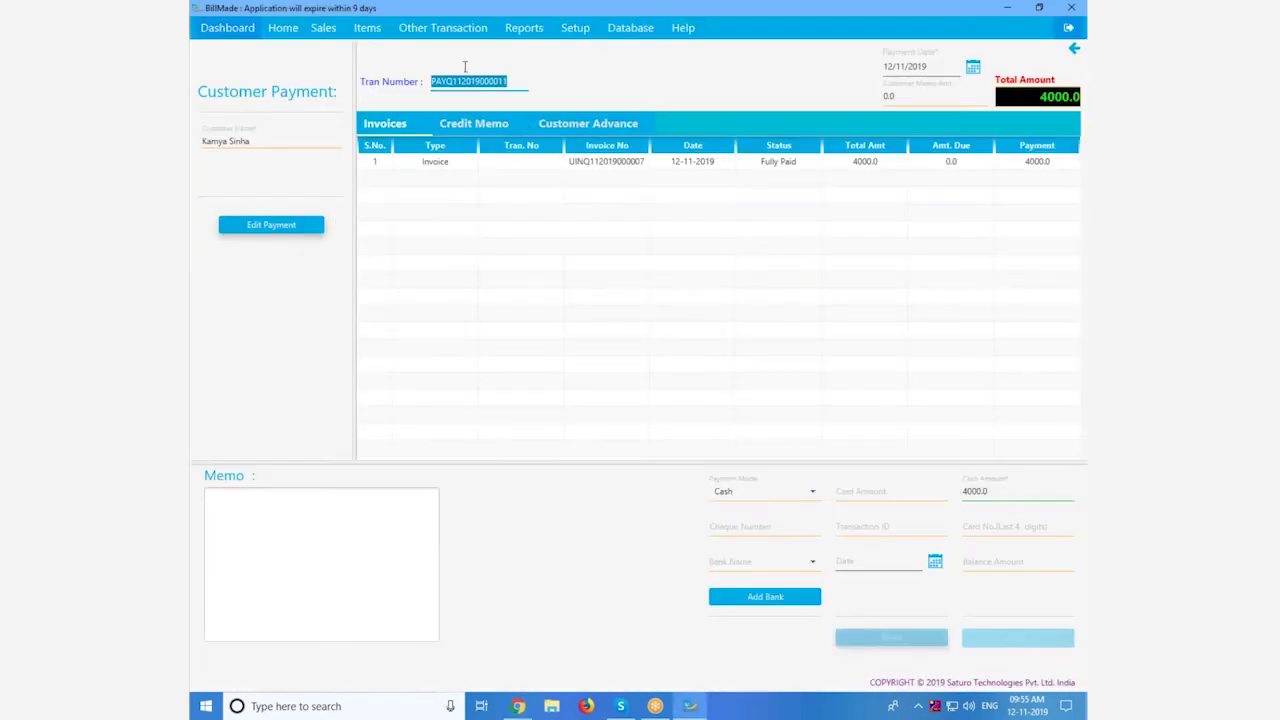
Step: Browse BillMade's Business Information and Locations setup pages
left_click(574, 32)
mouse_move(590, 52)
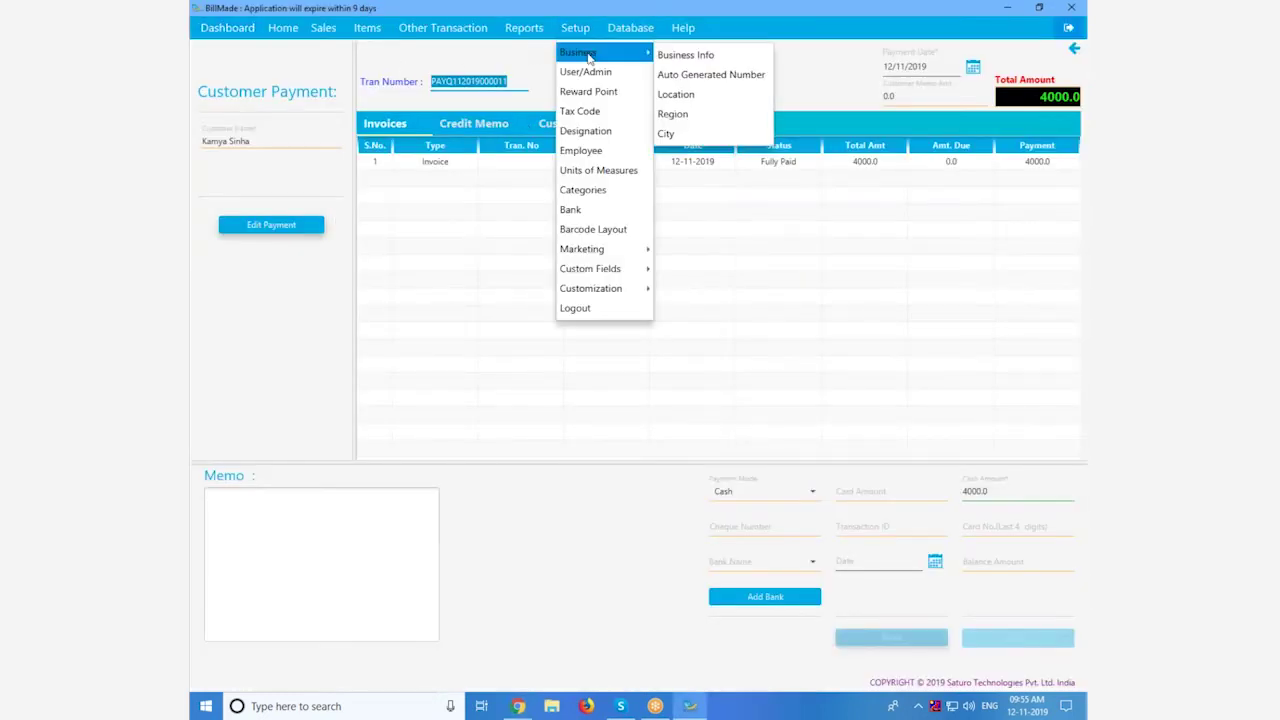
left_click(690, 54)
left_click(586, 31)
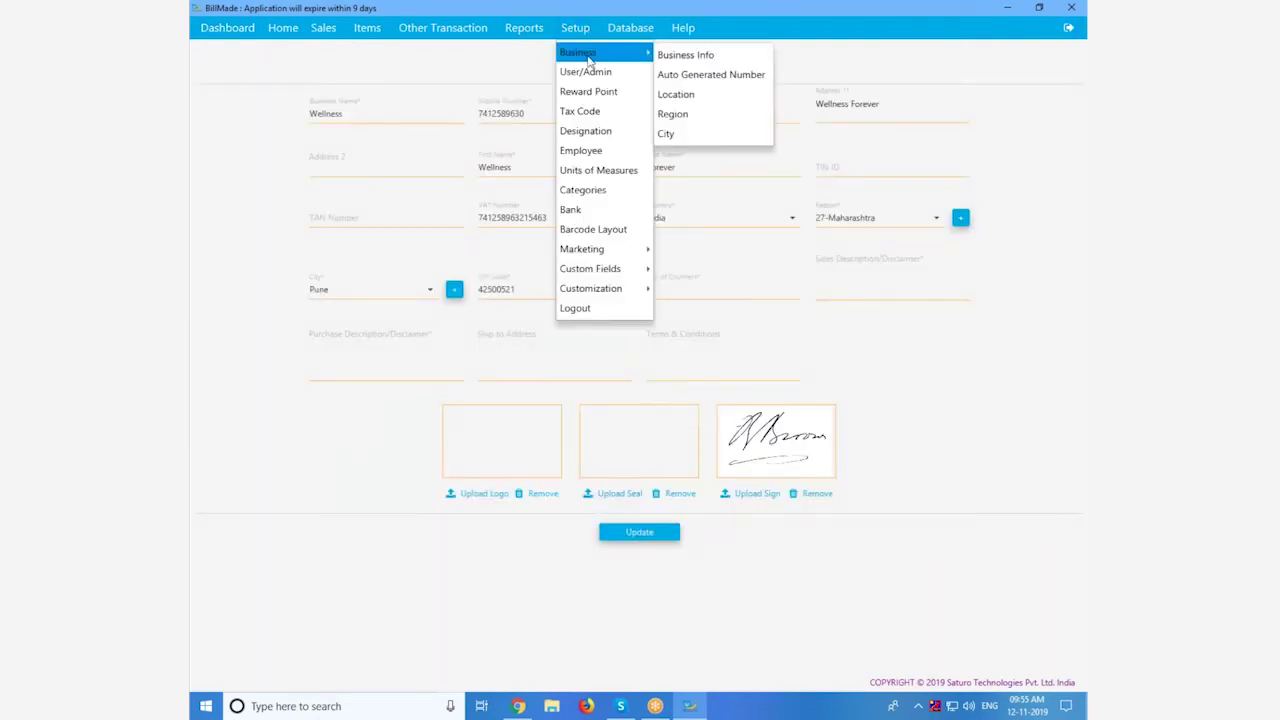
left_click(686, 94)
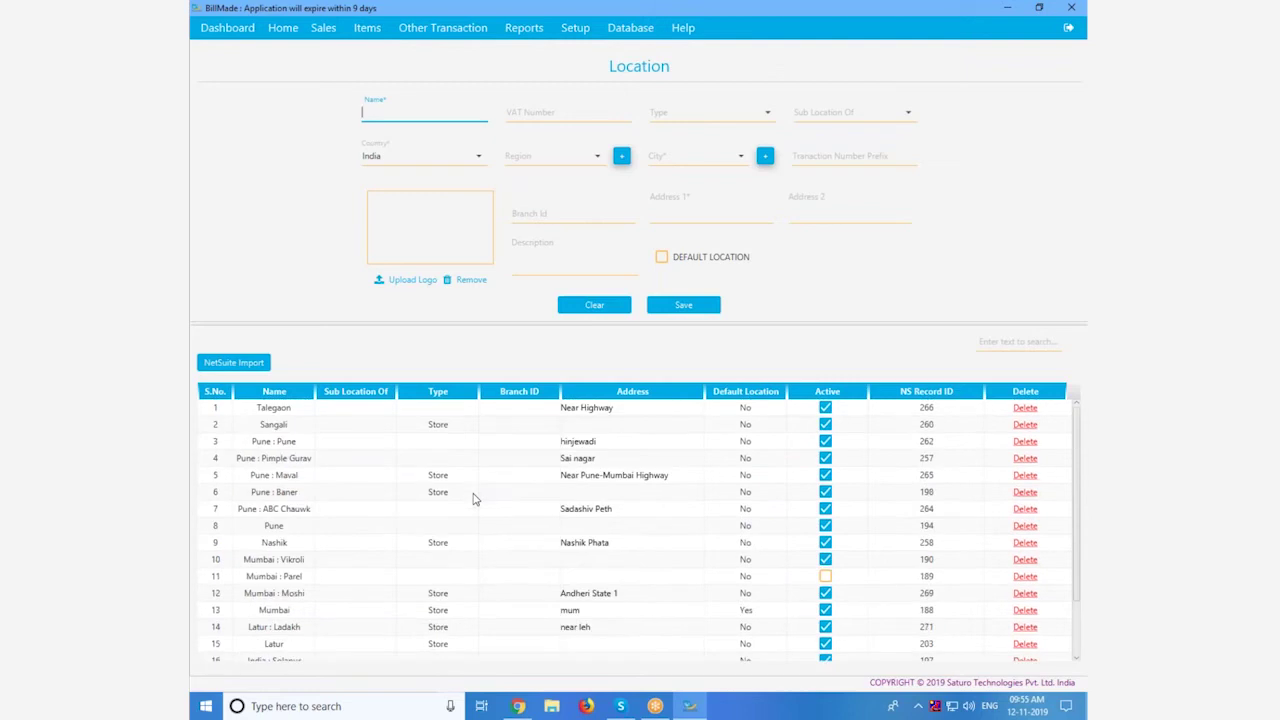
Step: View the Tax GST tax code group, then open the Employee Details list
left_click(588, 32)
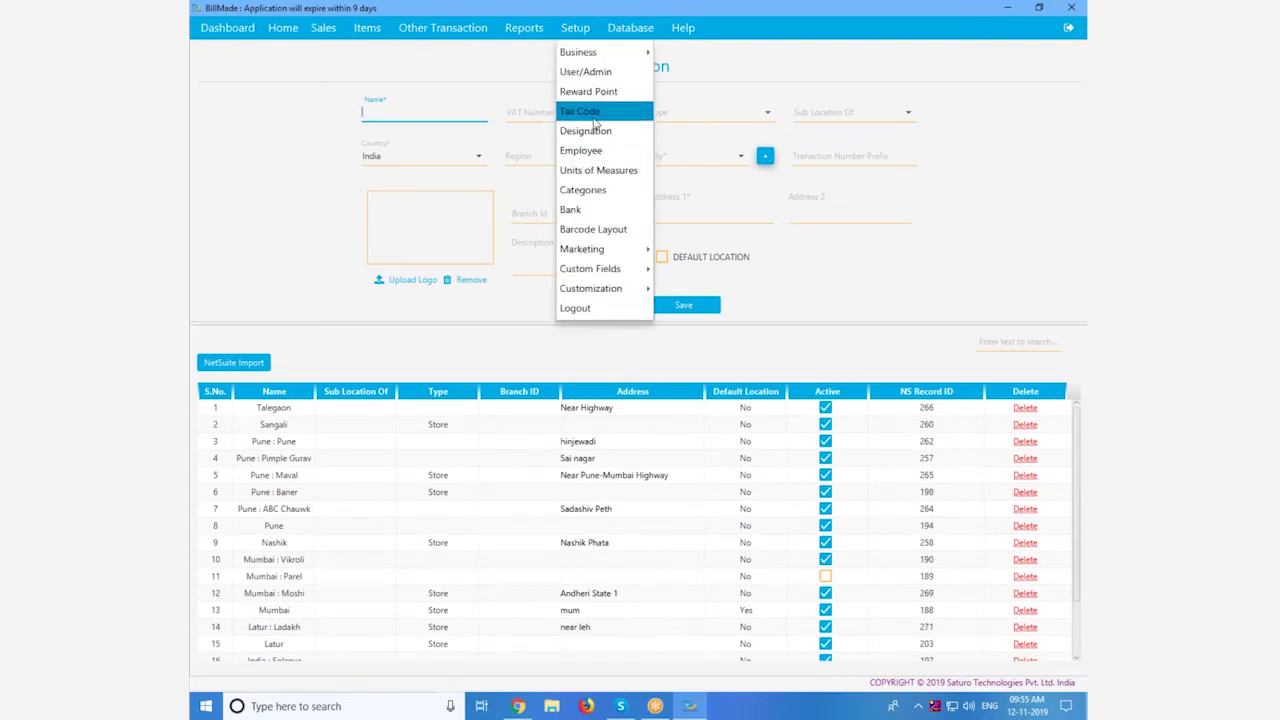
left_click(594, 117)
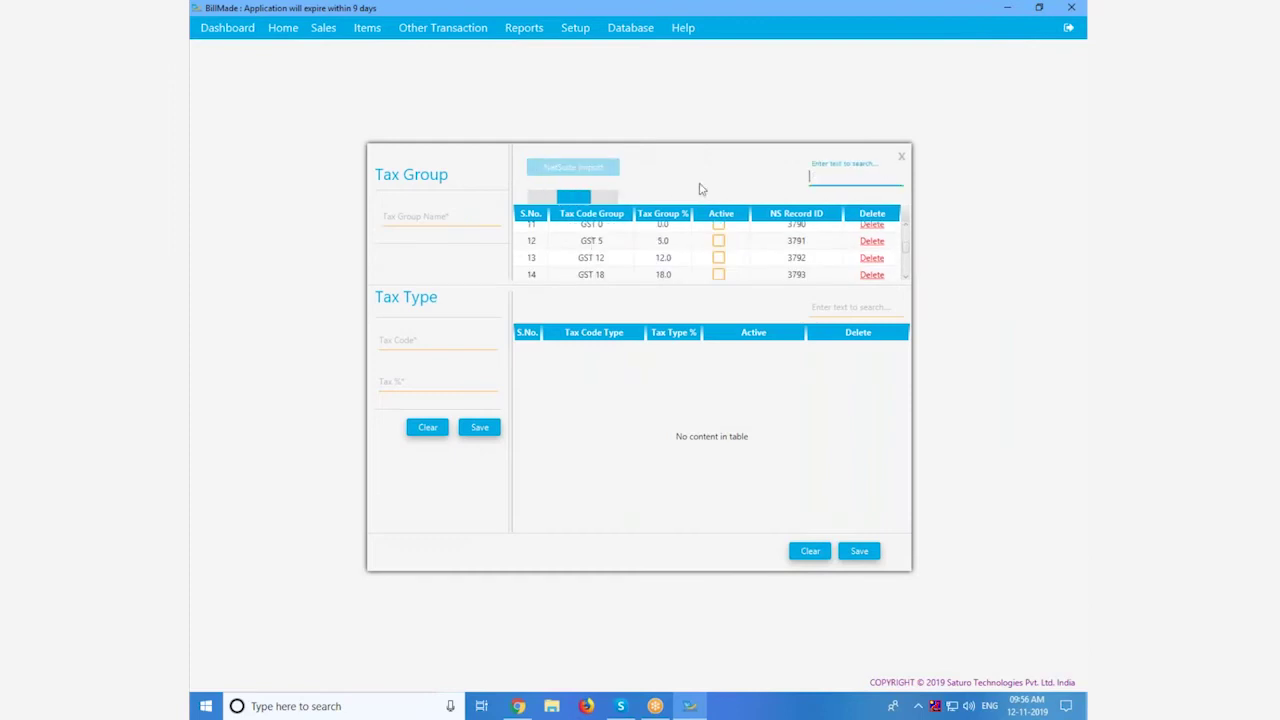
scroll(630, 266, "down", 5)
left_click(626, 272)
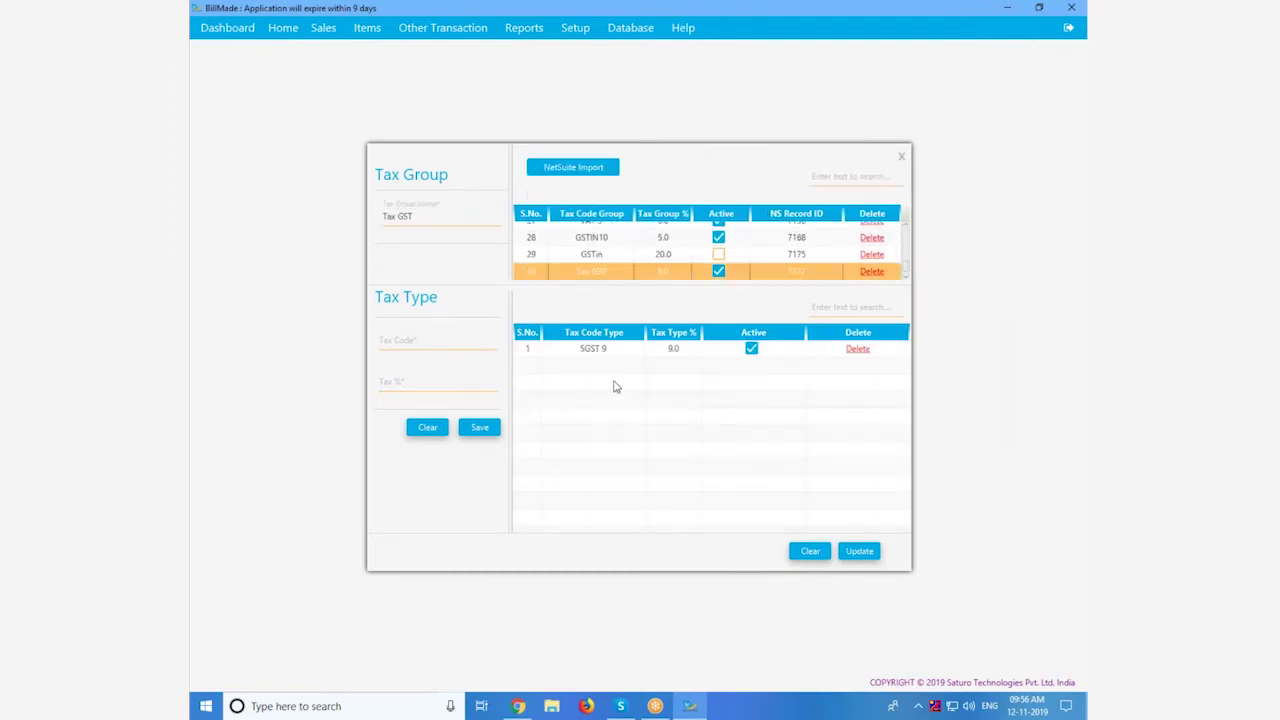
left_click(580, 30)
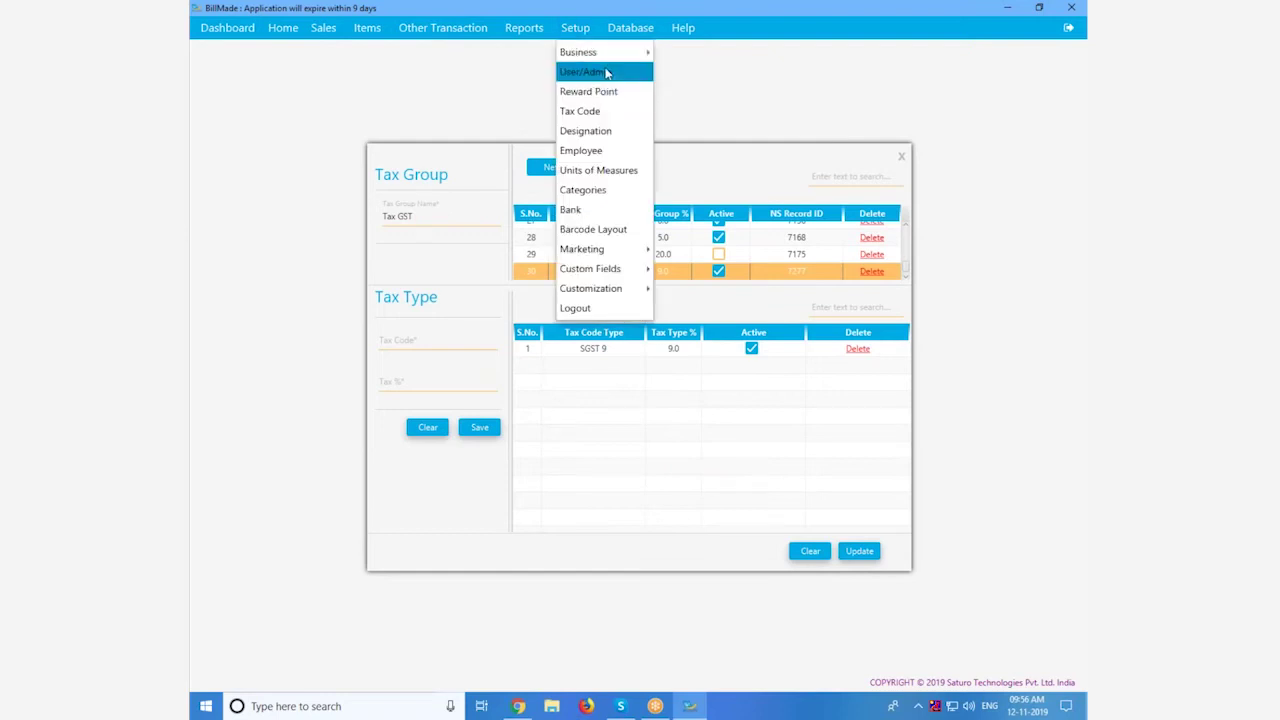
left_click(604, 151)
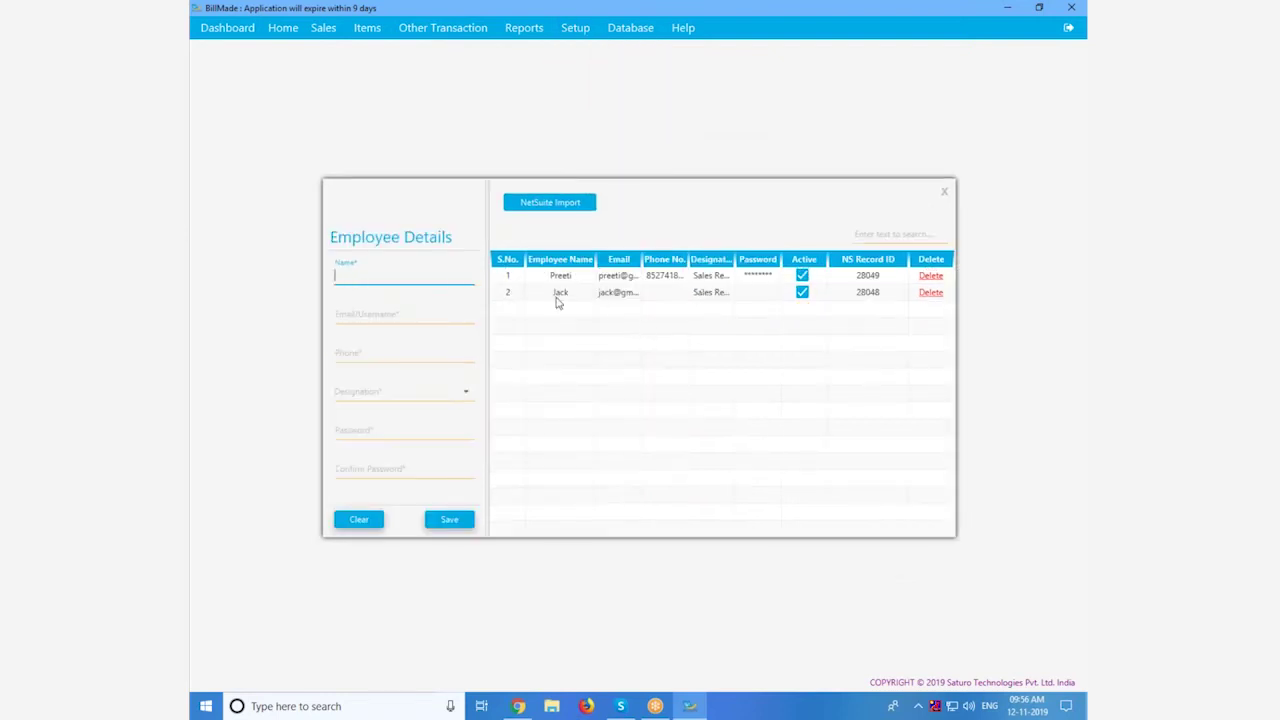
left_click(518, 706)
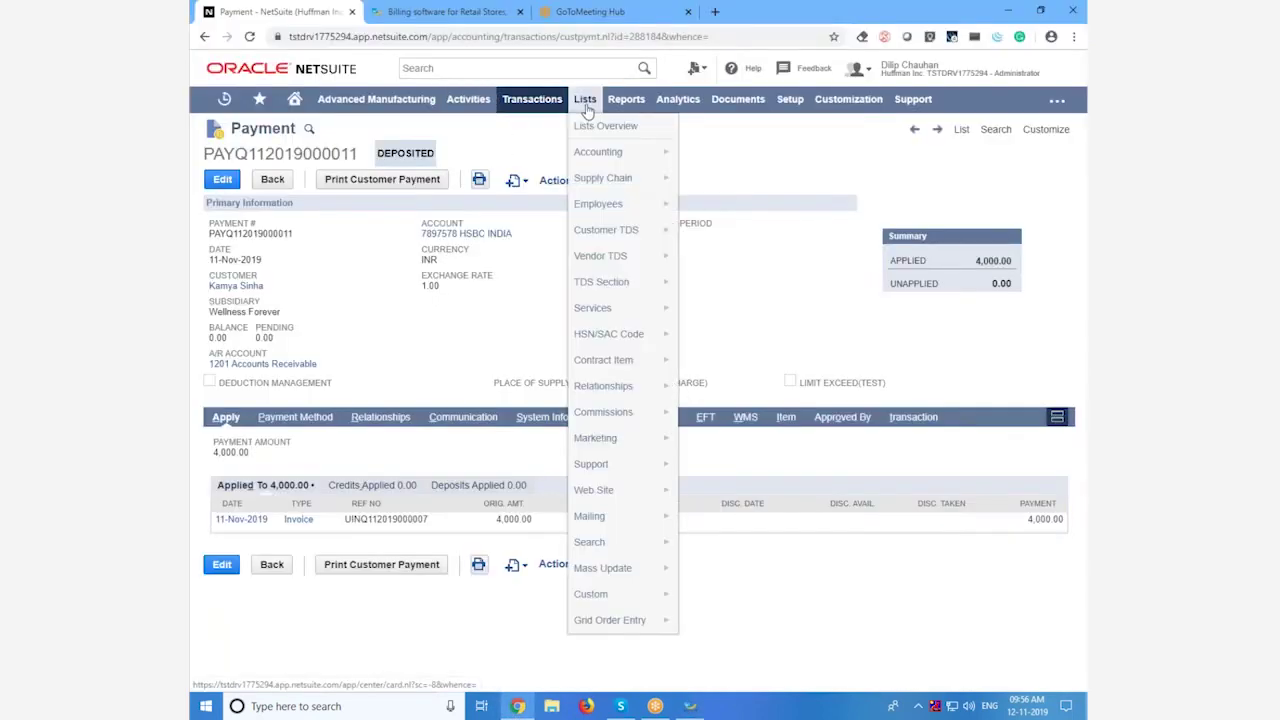
Step: Start a new NetSuite employee and enter the employee's name, e-mail and mobile phone
middle_click(828, 206)
left_click(449, 13)
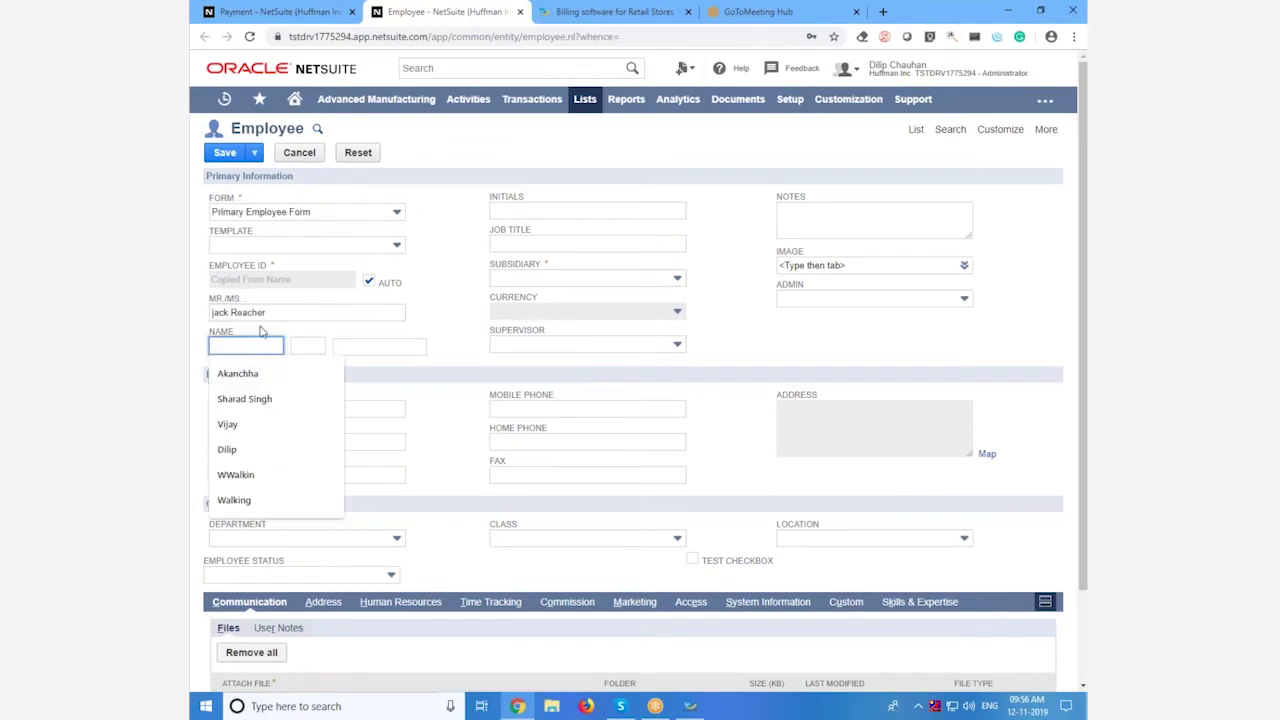
type("k")
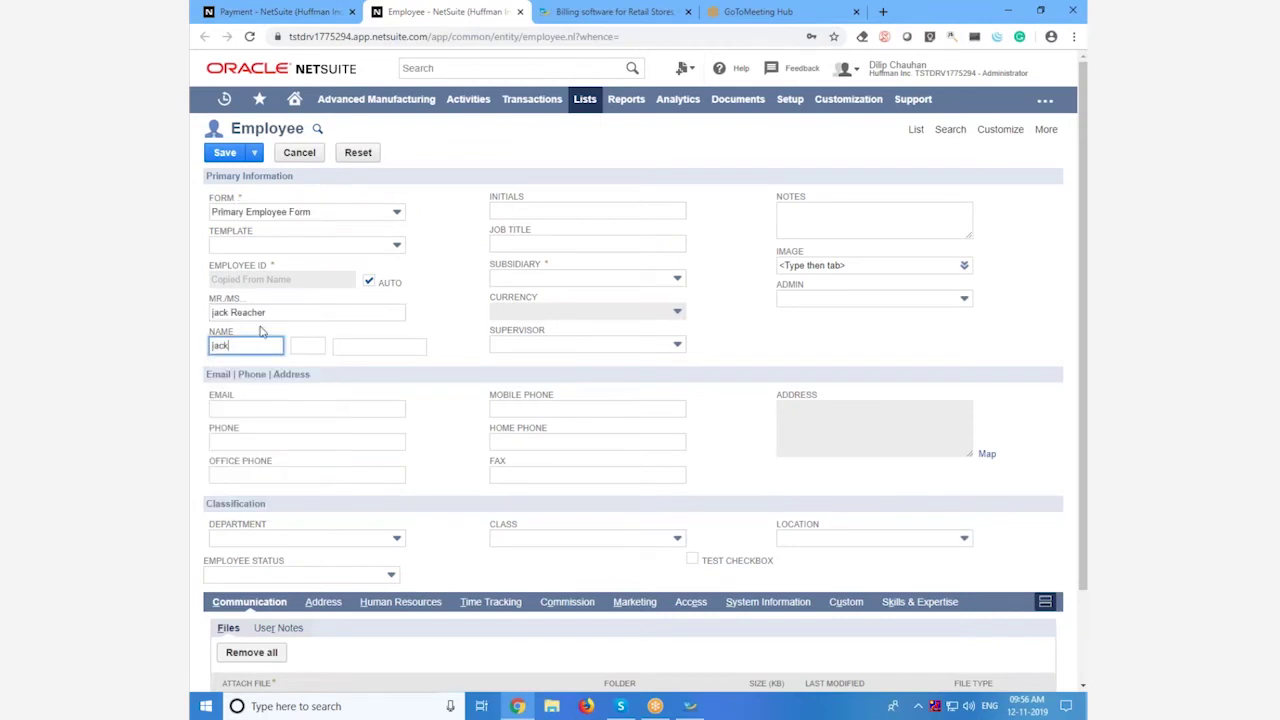
left_click(342, 409)
left_click(521, 407)
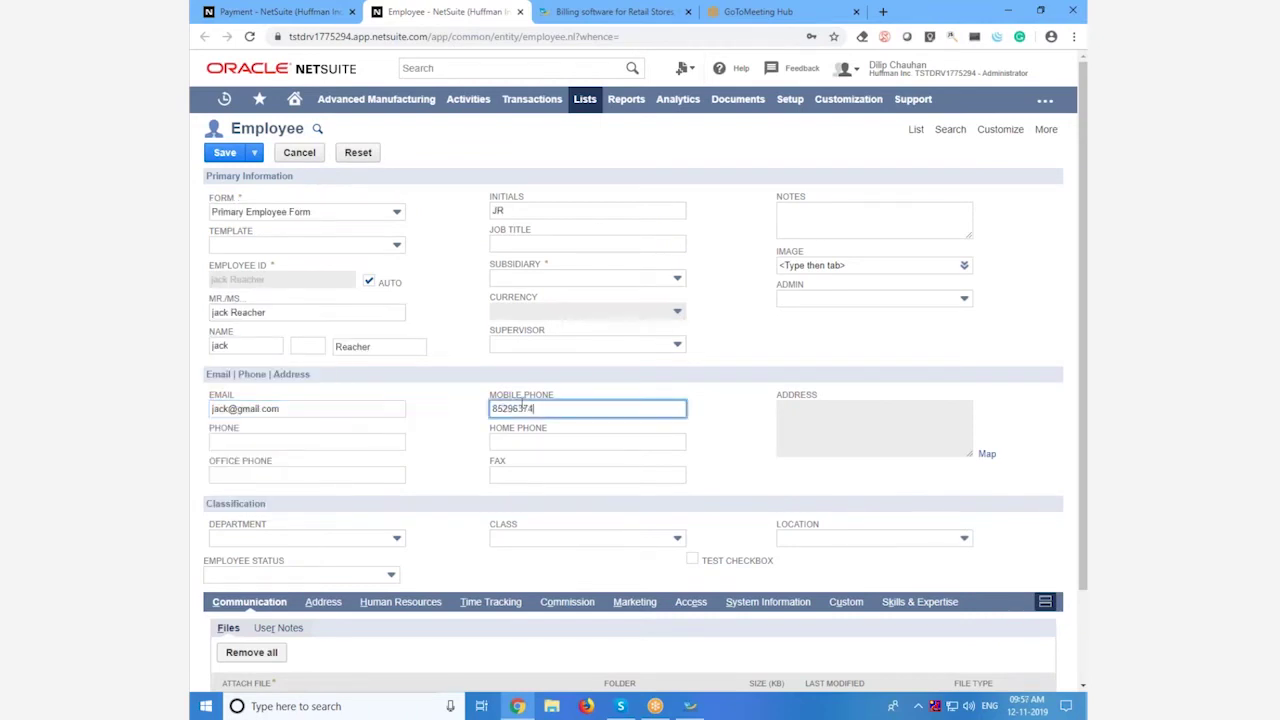
scroll(320, 531, "down", 2)
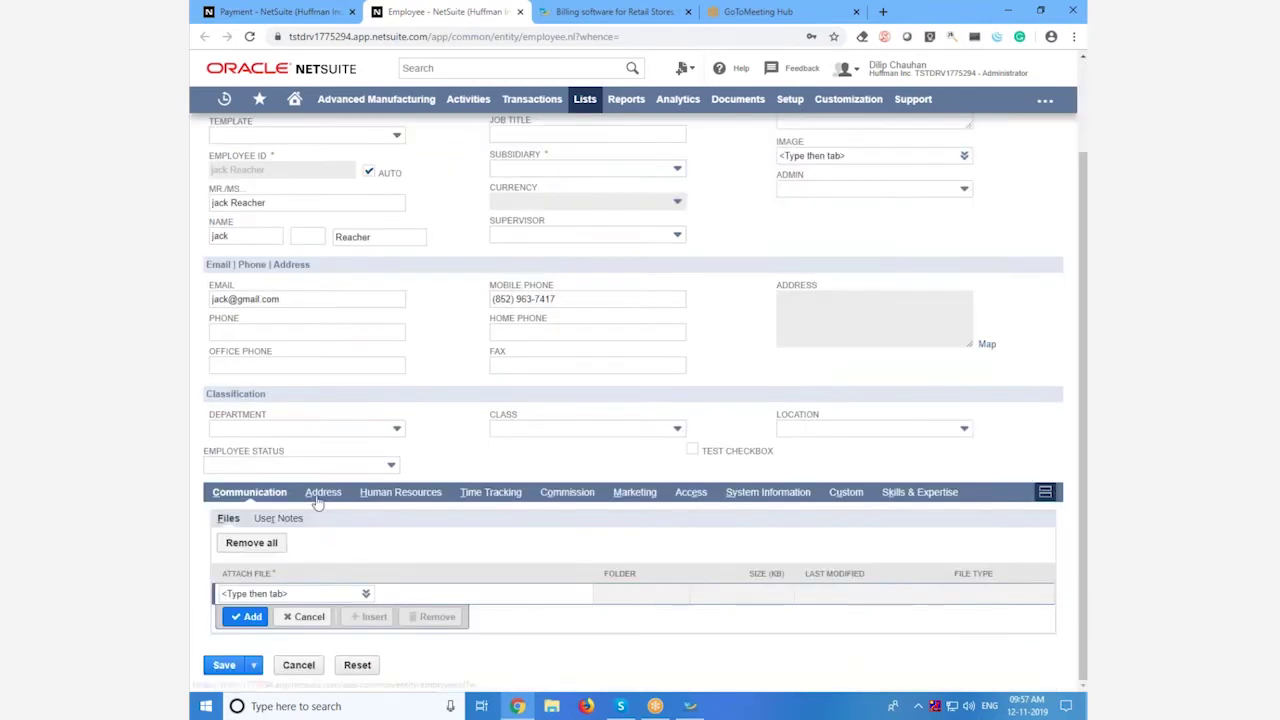
Step: Check the address, marketing and HR details and mark the employee as a sales rep
left_click(318, 495)
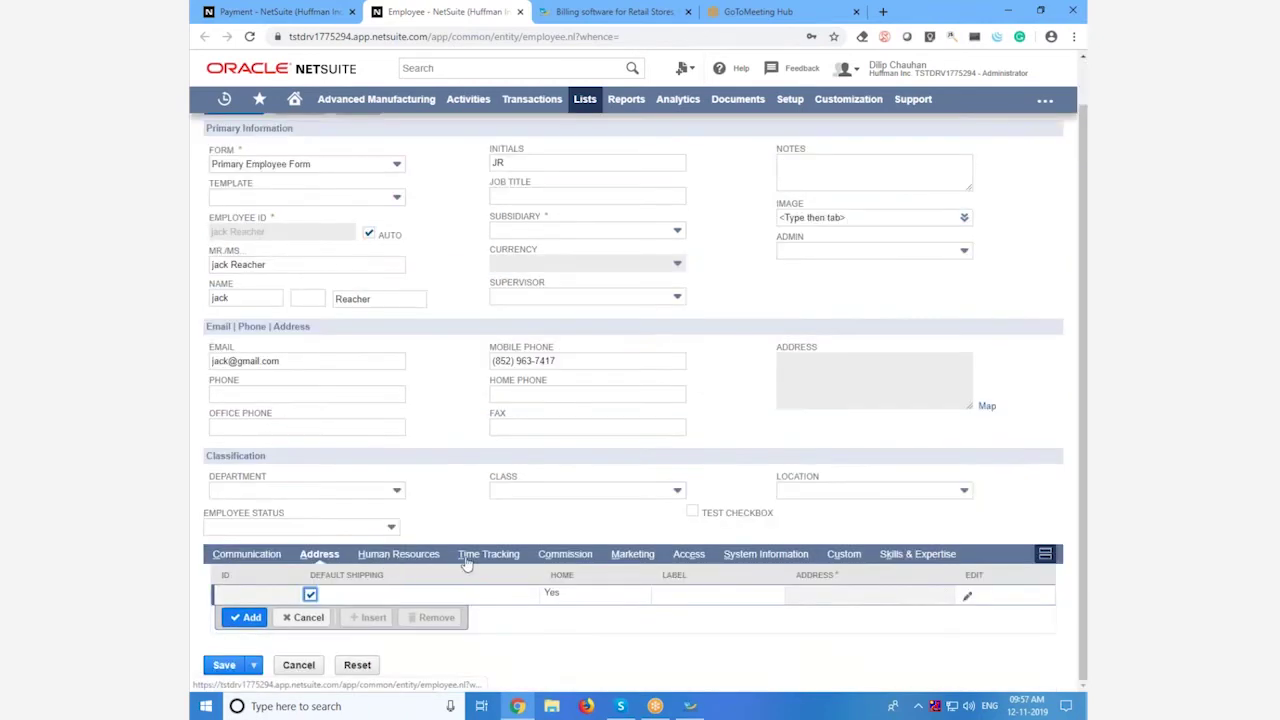
left_click(634, 555)
left_click(395, 491)
scroll(457, 477, "down", 3)
left_click(219, 539)
scroll(420, 400, "up", 1)
Step: Set type Regular Employee and subsidiary Wellness Forever, then save the employee
left_click(310, 368)
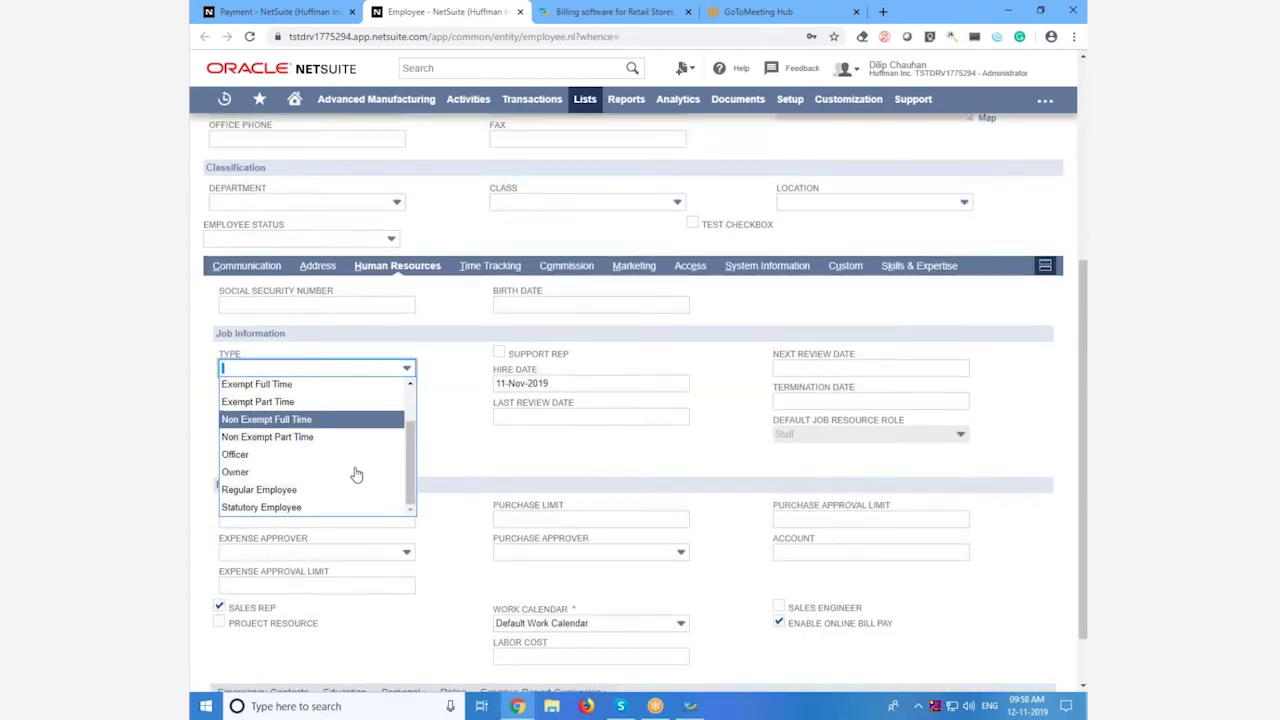
scroll(356, 474, "down", 1)
left_click(354, 434)
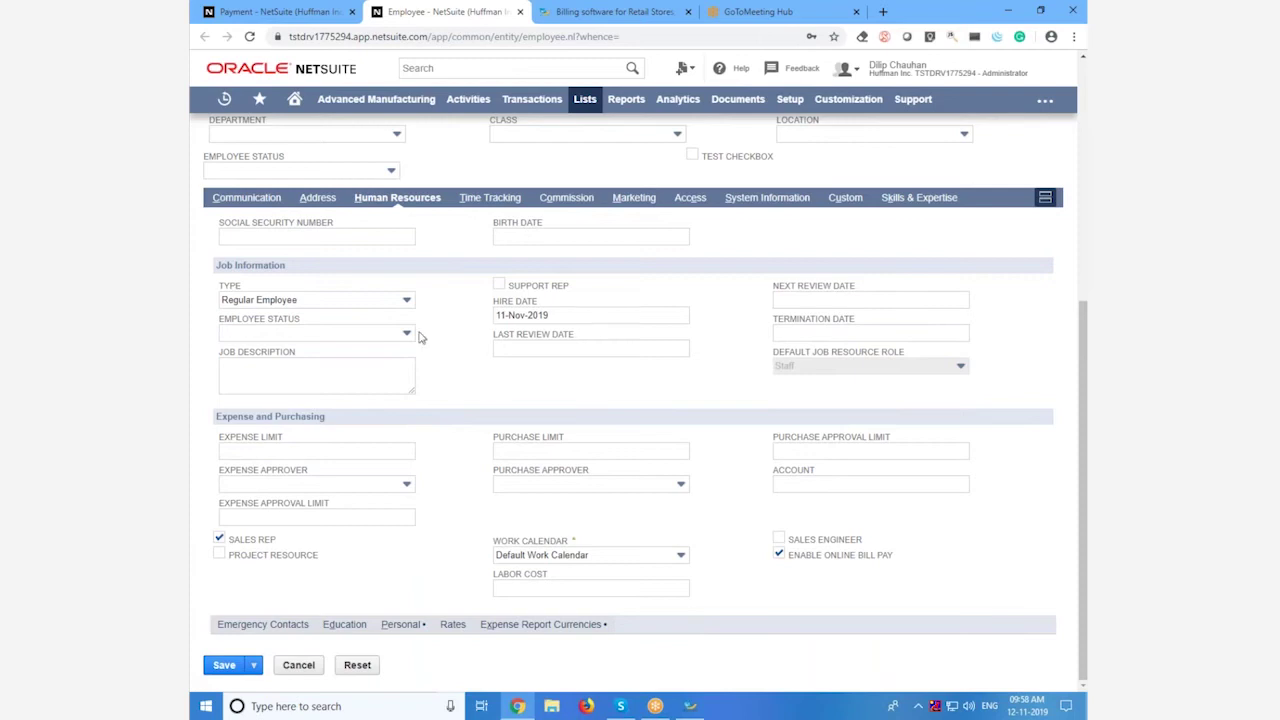
scroll(483, 382, "up", 6)
left_click(587, 278)
left_click(540, 306)
left_click(217, 156)
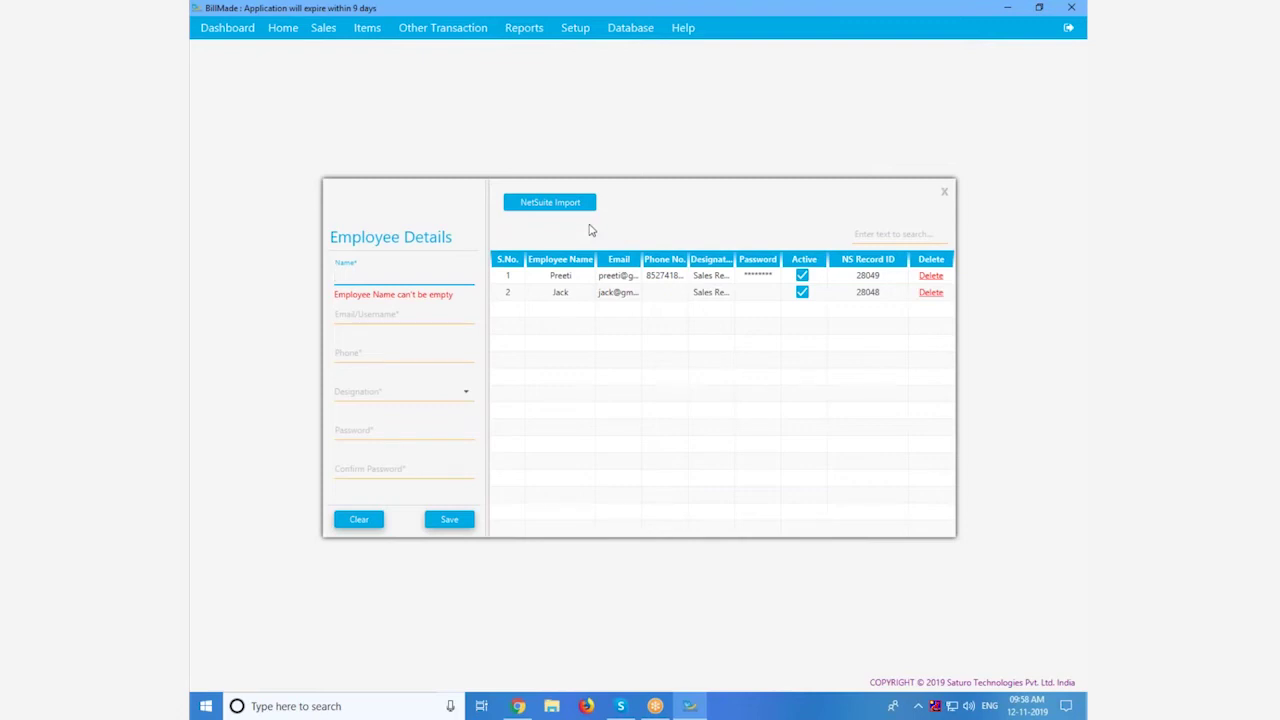
Step: Import employees from NetSuite, adding the new employee with record ID 28150
left_click(541, 205)
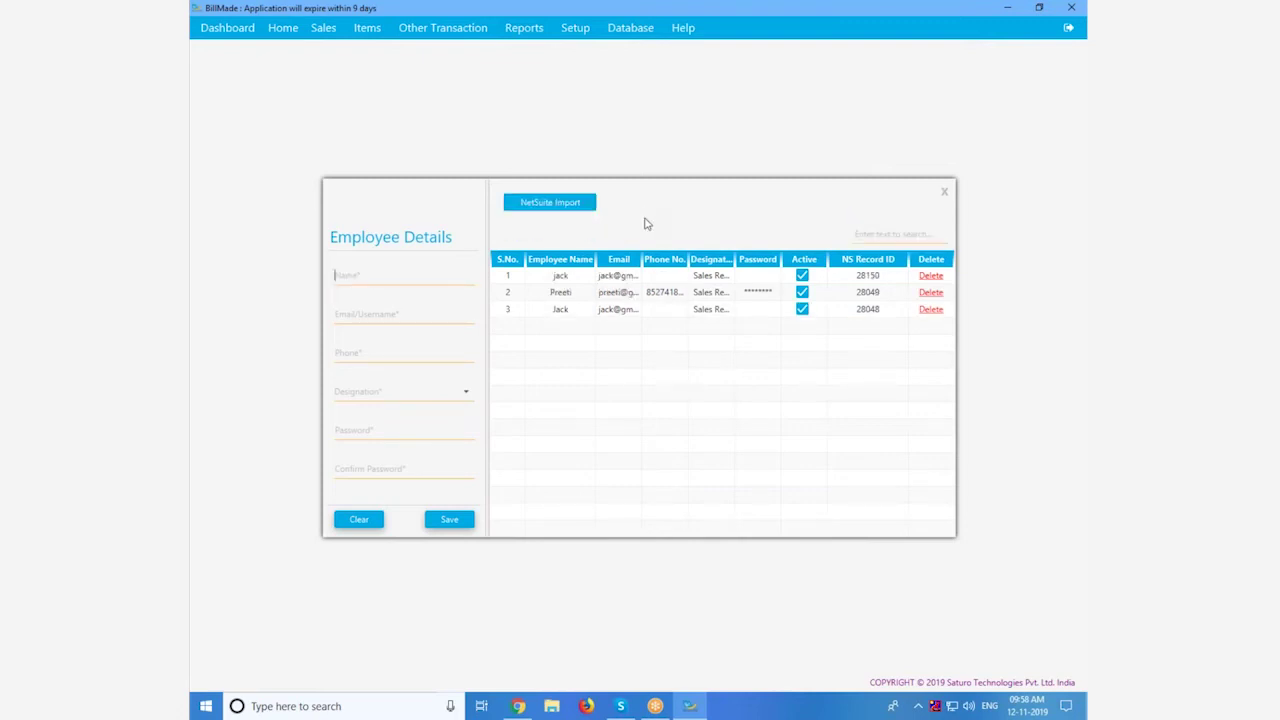
left_click(577, 29)
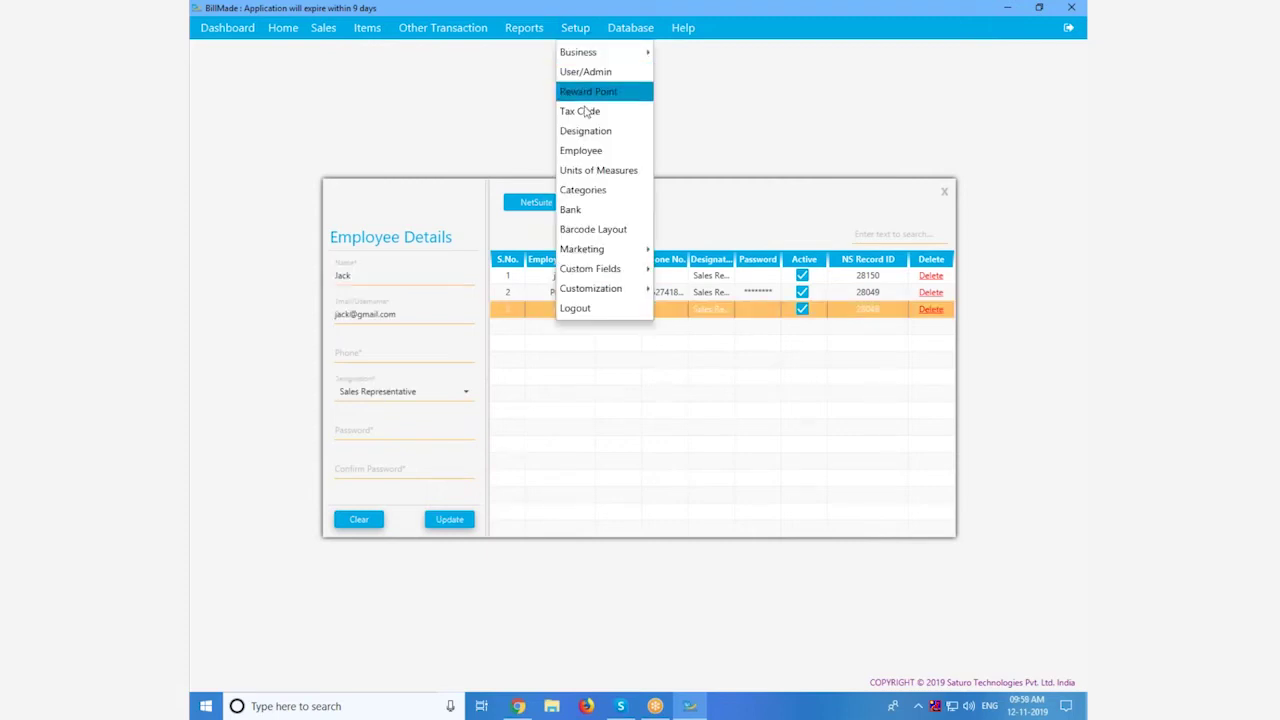
Step: Review the Can and Meter unit types and their conversions in Units of Measures
left_click(592, 168)
scroll(533, 177, "down", 9)
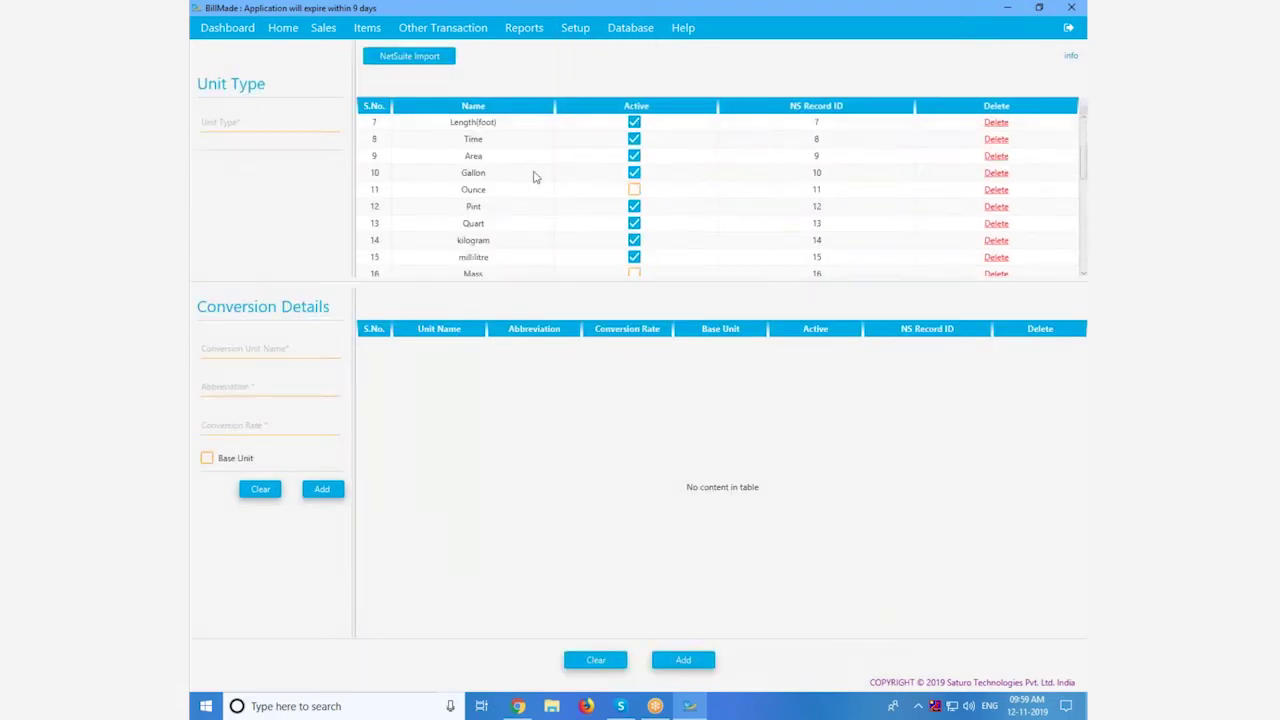
left_click(518, 273)
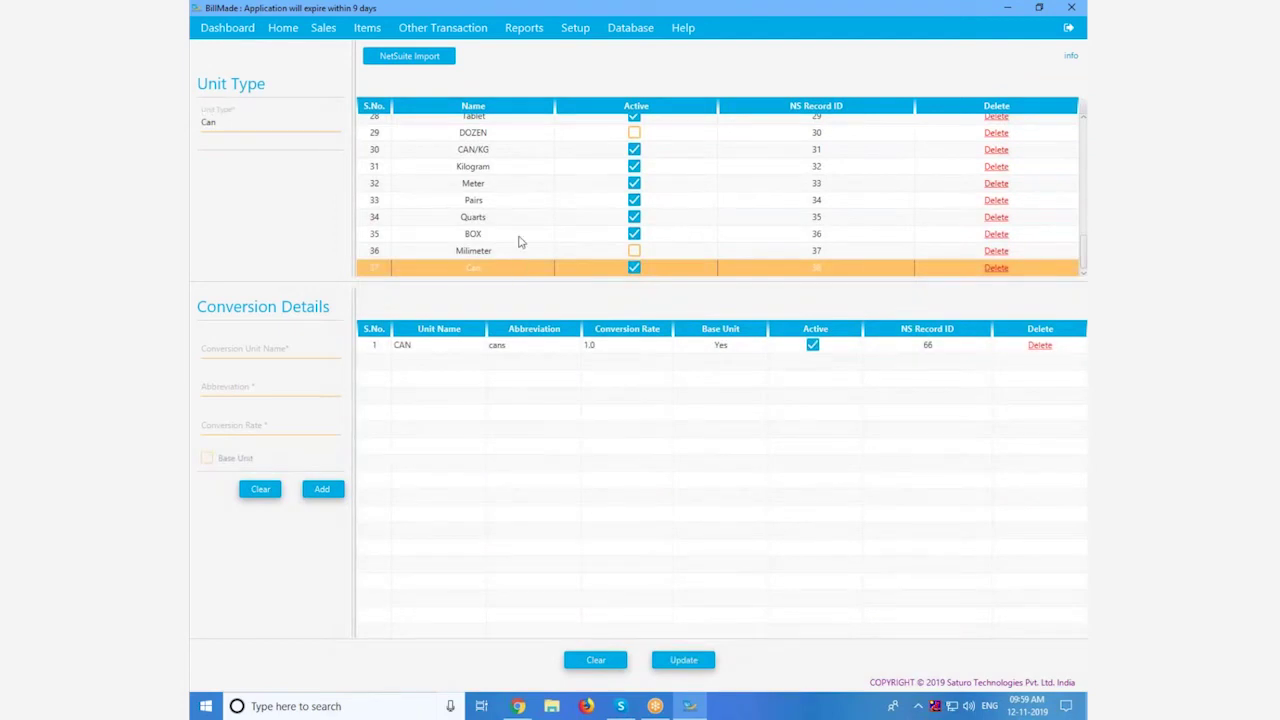
left_click(517, 188)
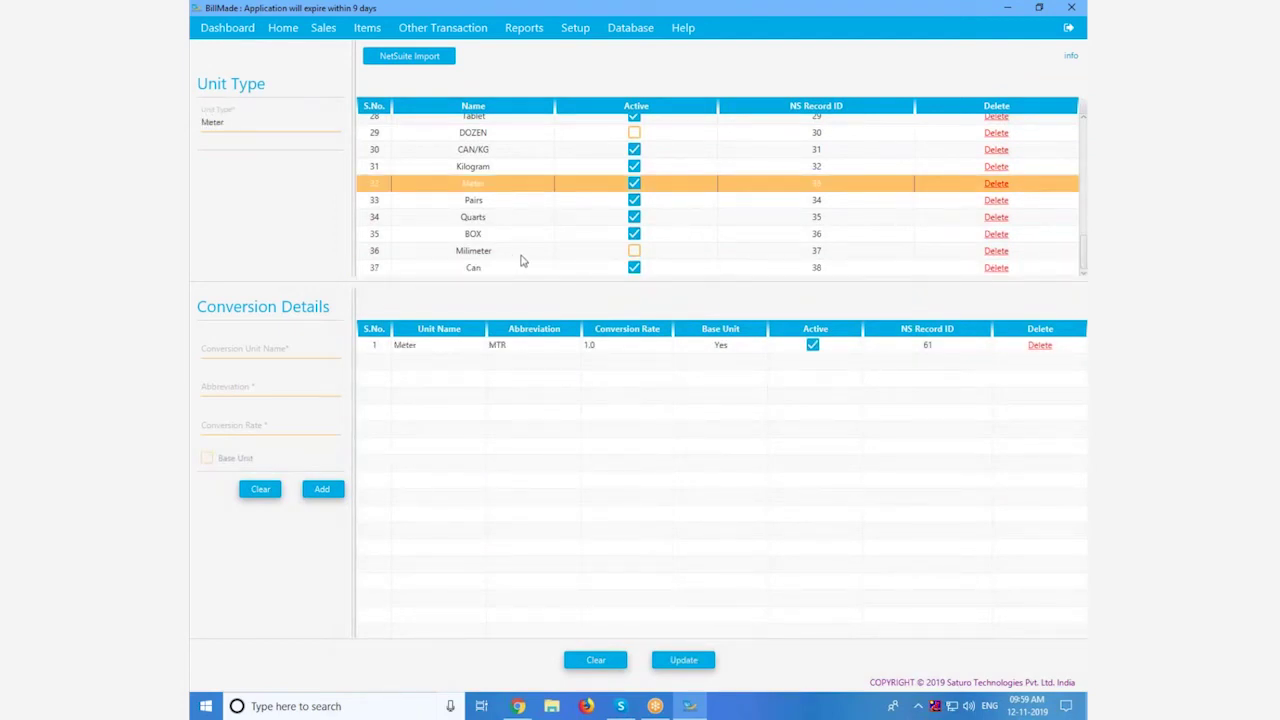
Step: Import promotions from NetSuite, then start a new Inventory Adjustment
left_click(575, 28)
mouse_move(586, 249)
left_click(679, 252)
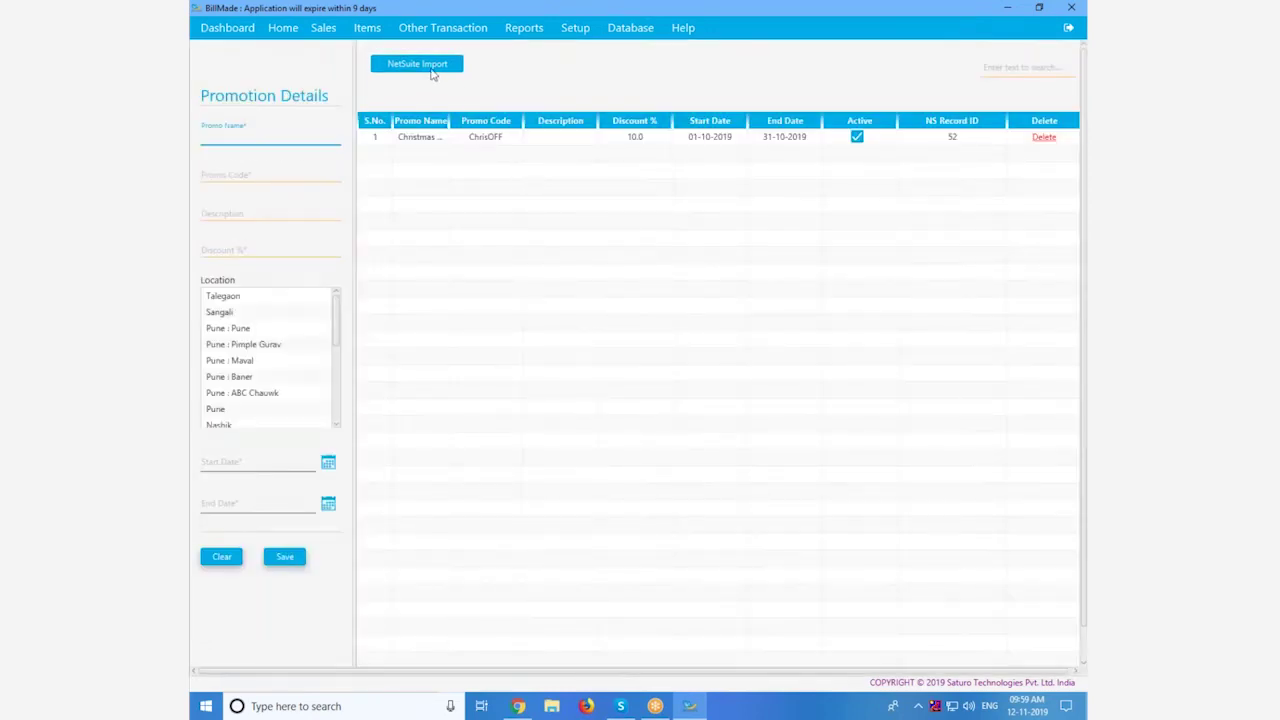
left_click(431, 69)
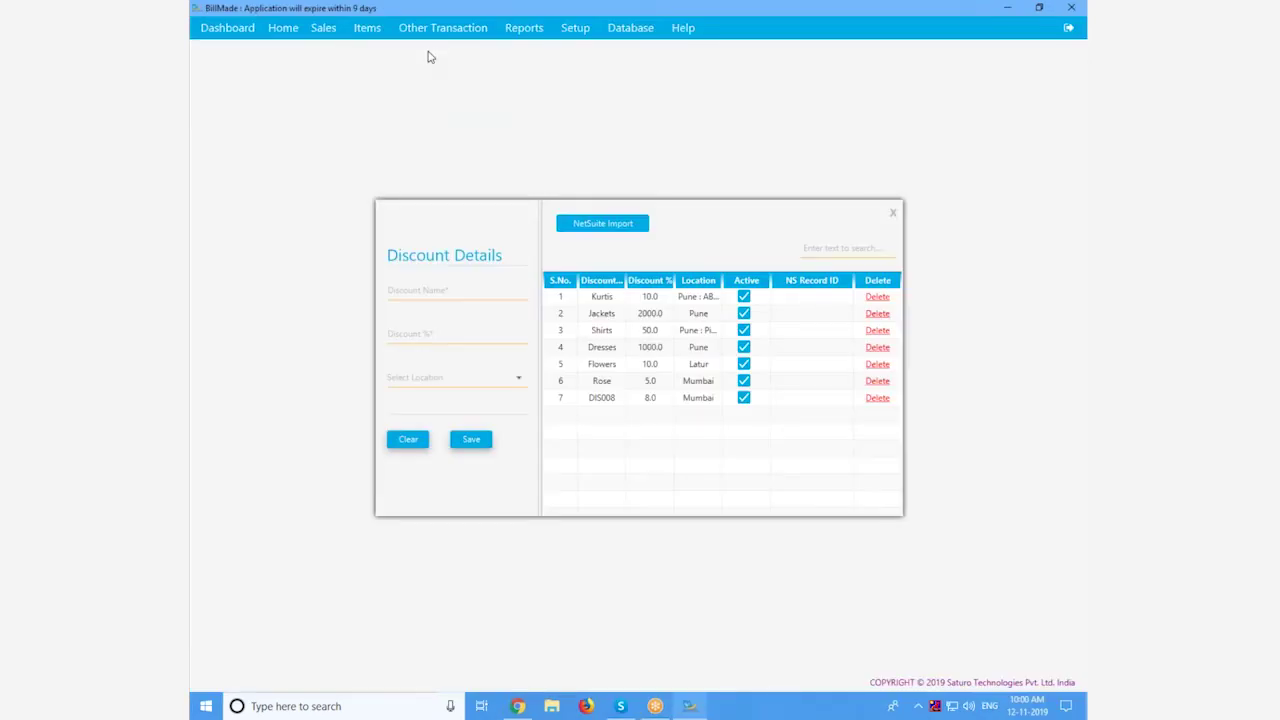
left_click(440, 28)
left_click(430, 55)
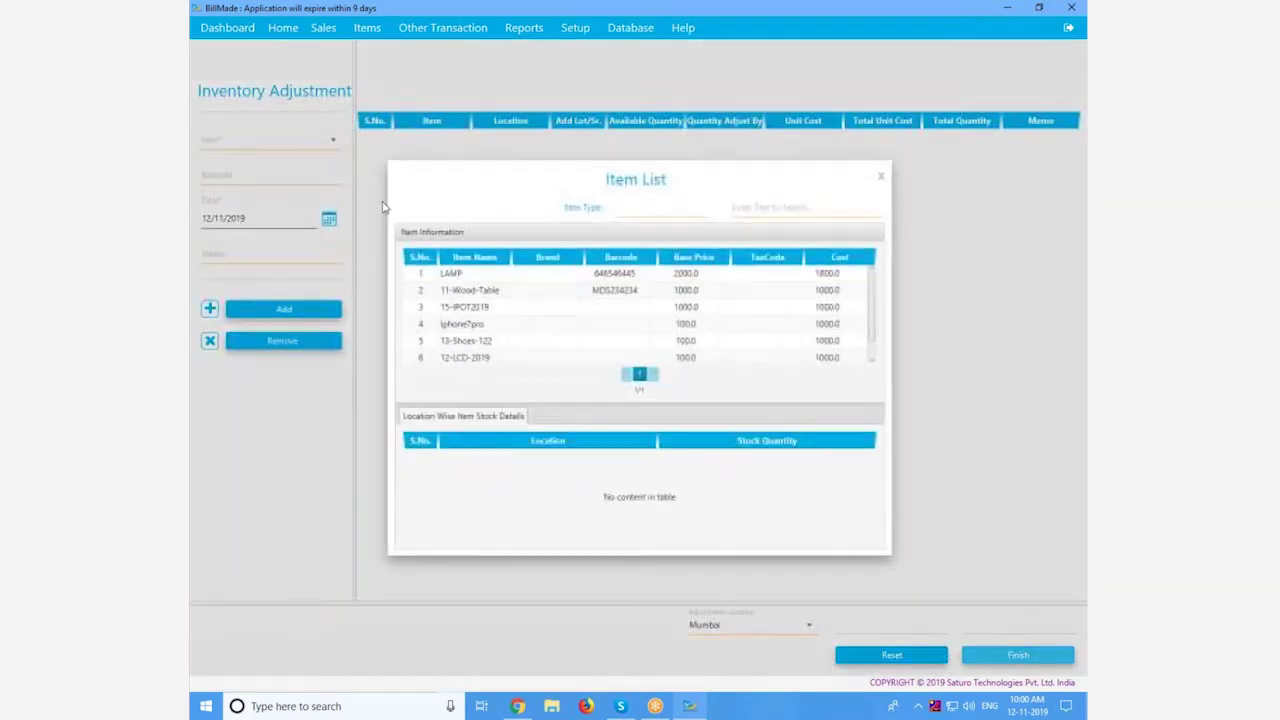
Step: Save an inventory adjustment of 100 LAMP at Mumbai : Vikroli
double_click(464, 276)
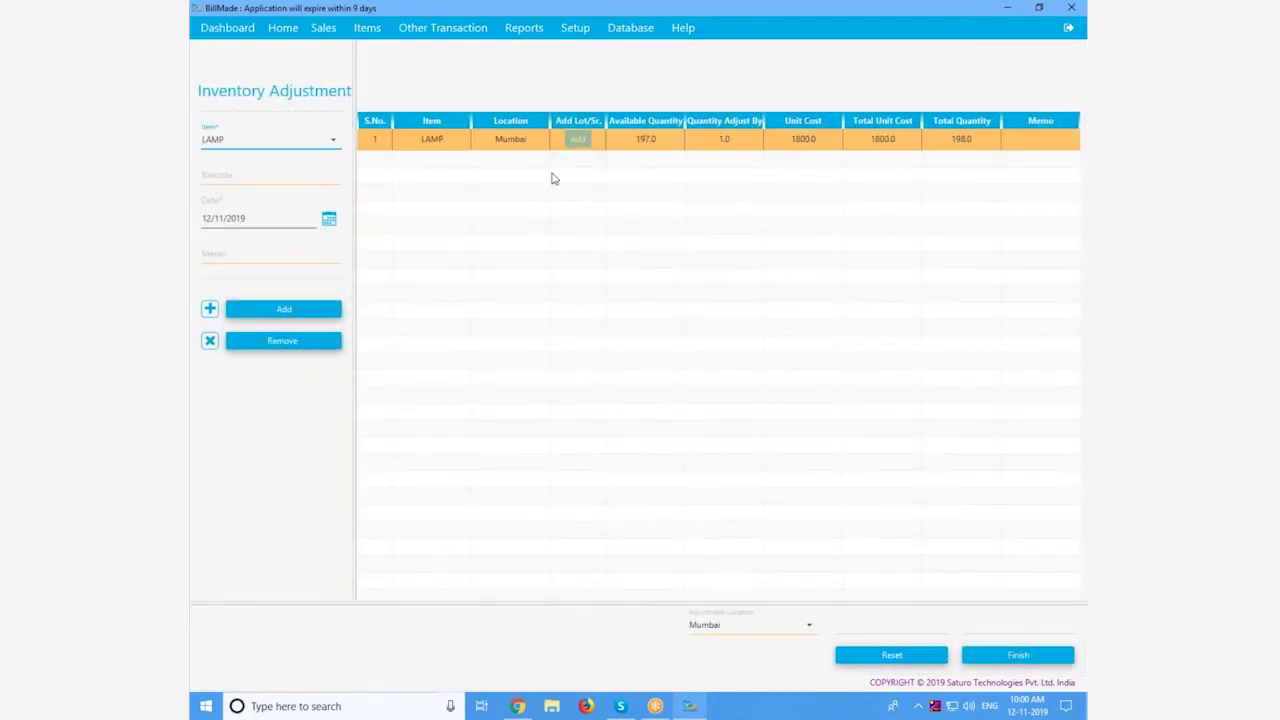
left_click(506, 146)
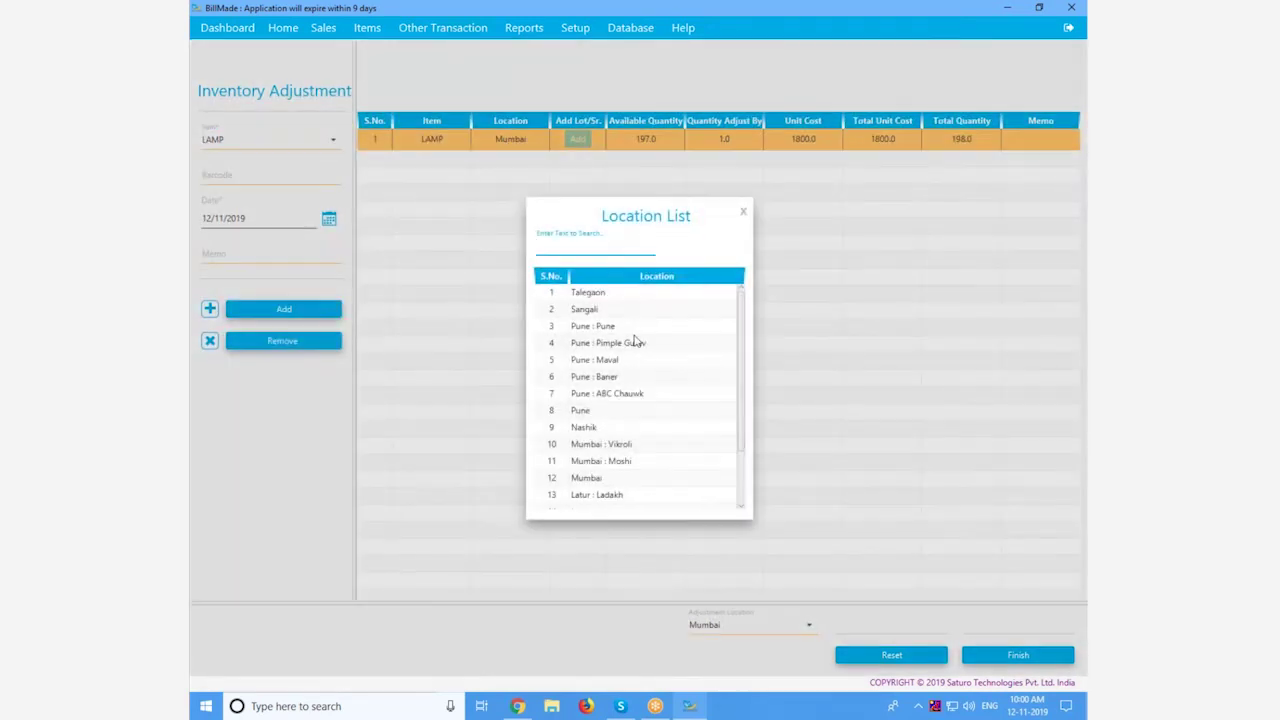
scroll(636, 452, "down", 2)
double_click(634, 386)
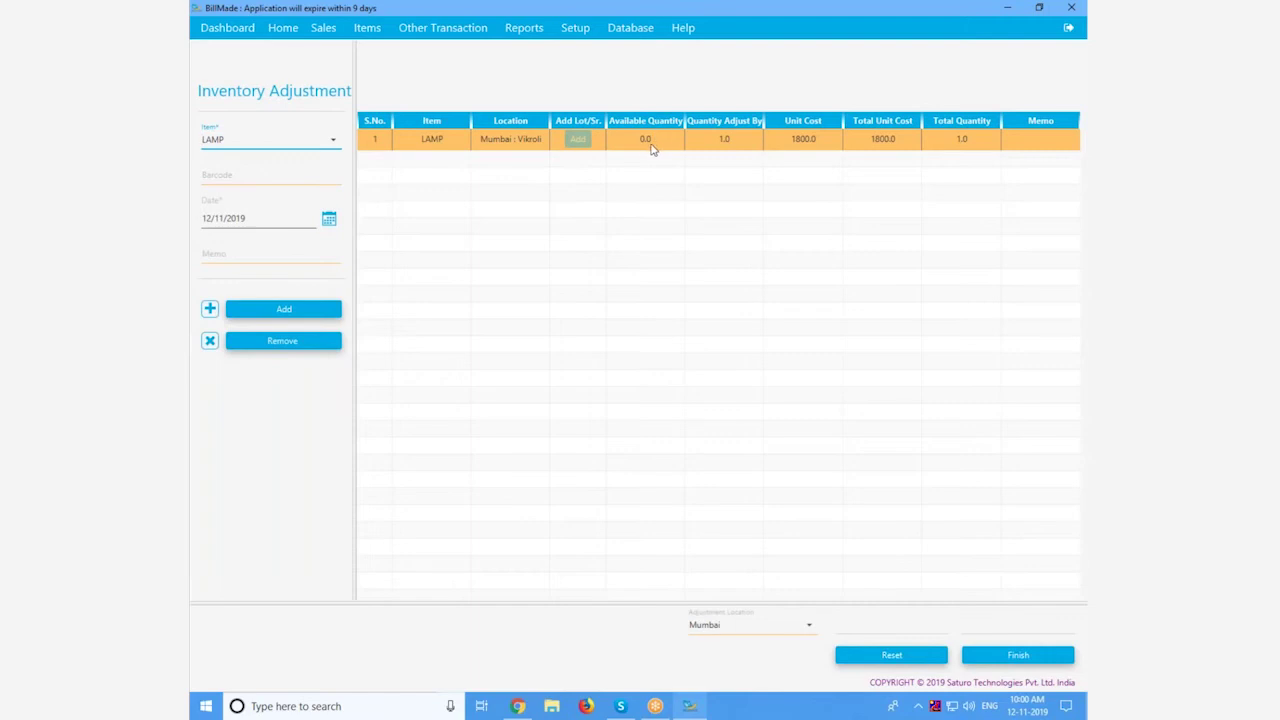
left_click(643, 146)
left_click(757, 145)
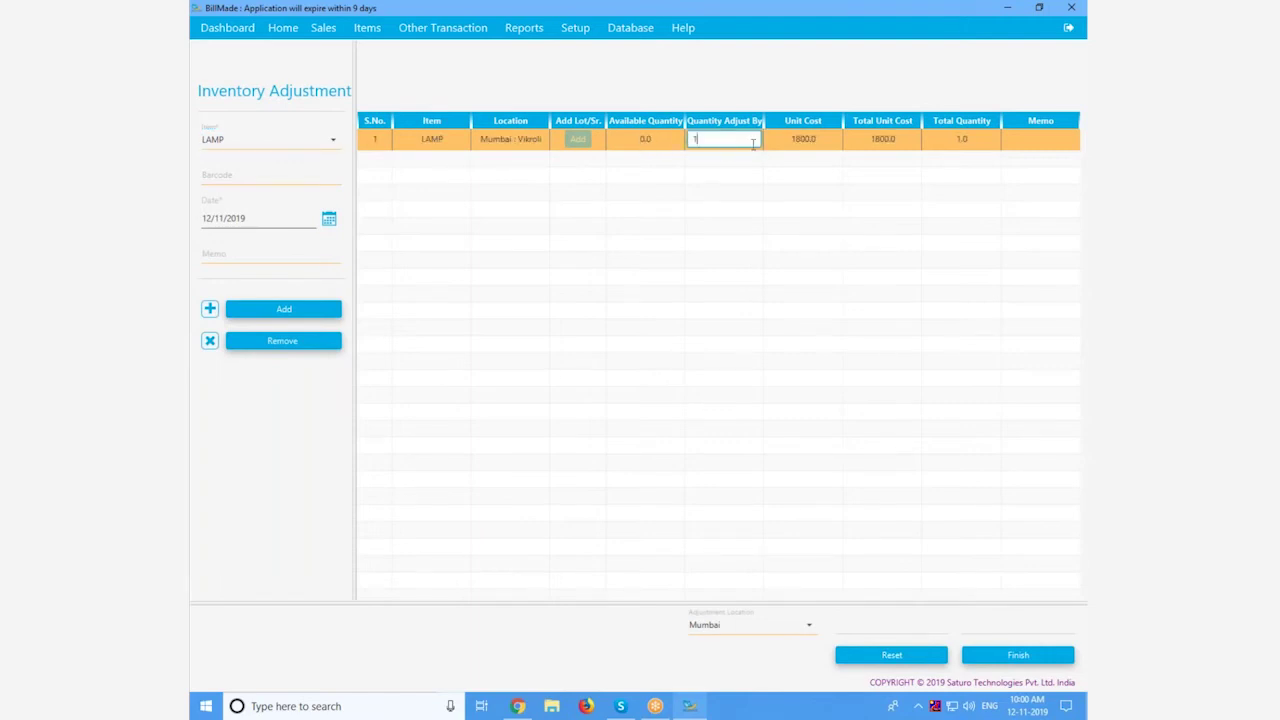
type("00")
key("Return")
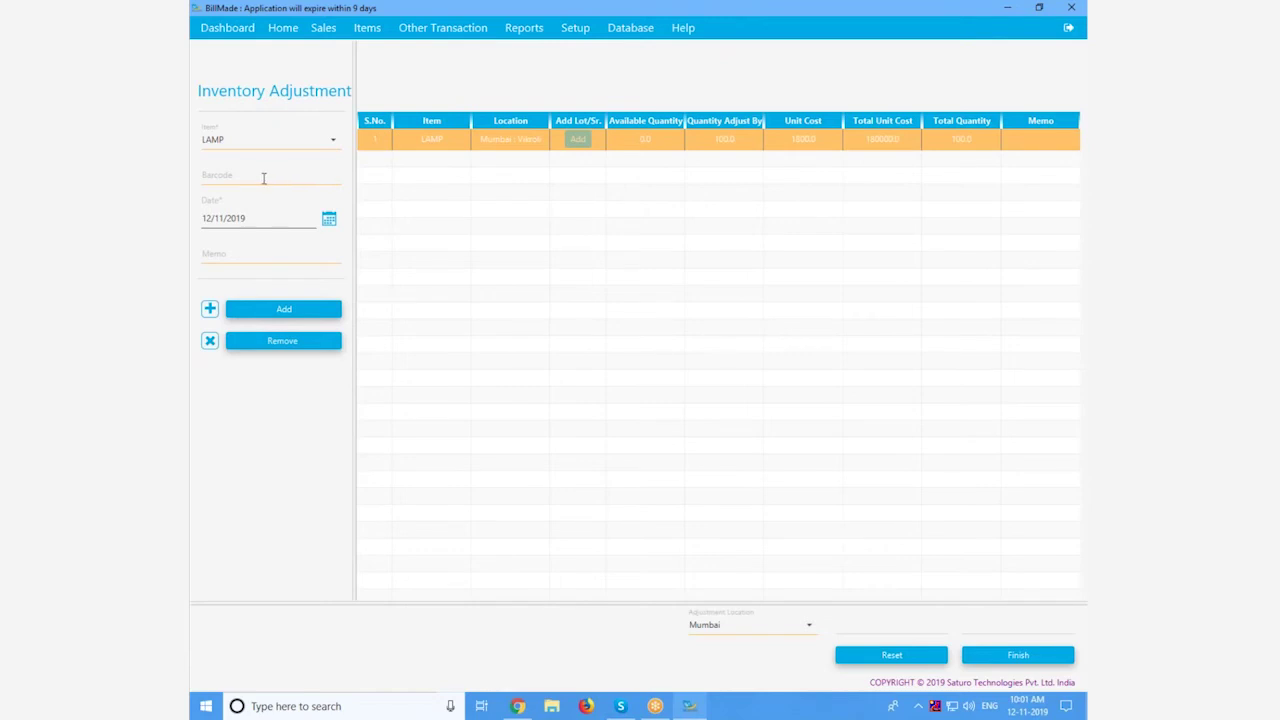
left_click(1003, 660)
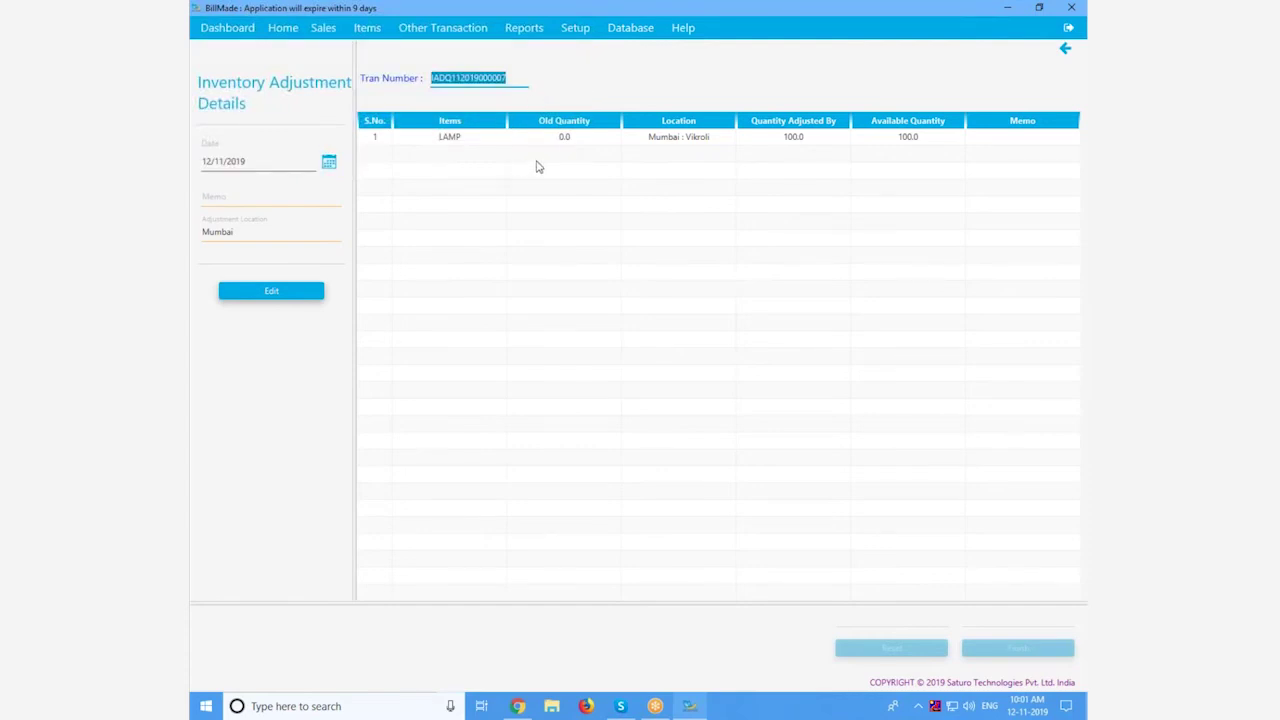
Step: Open the LAMP item's details showing 197 on hand in Mumbai
left_click(367, 27)
left_click(382, 72)
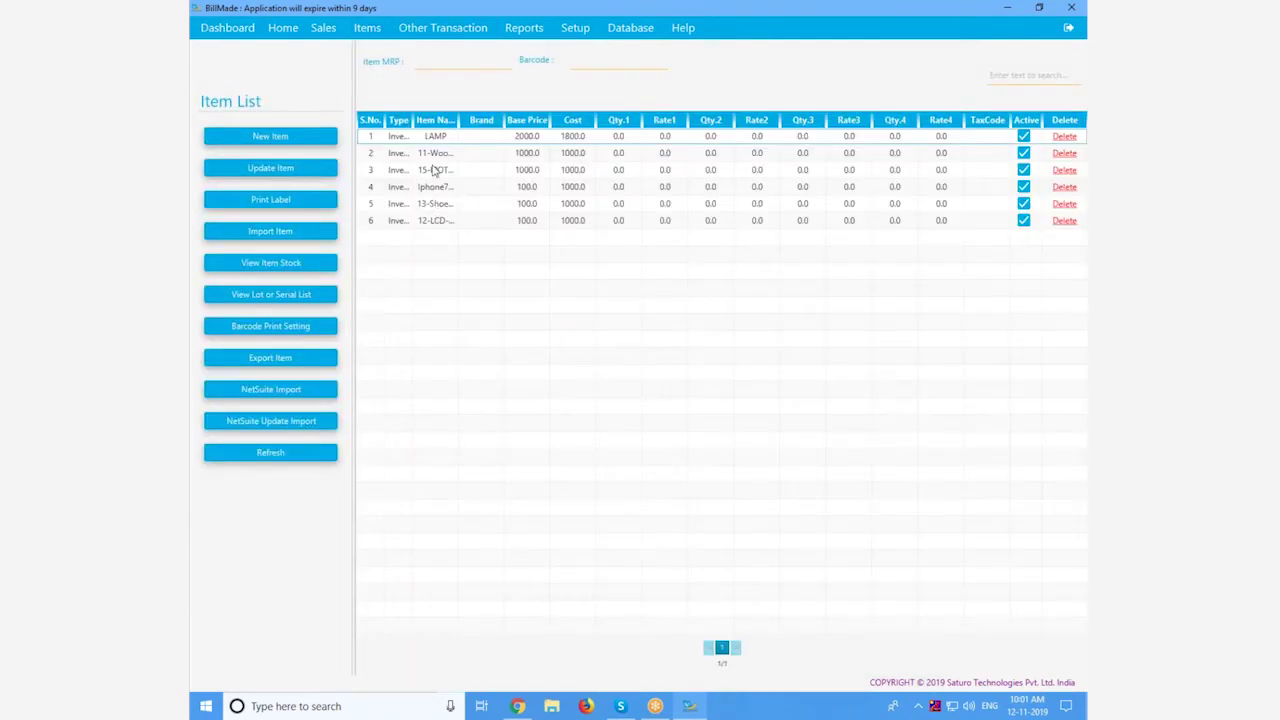
double_click(432, 140)
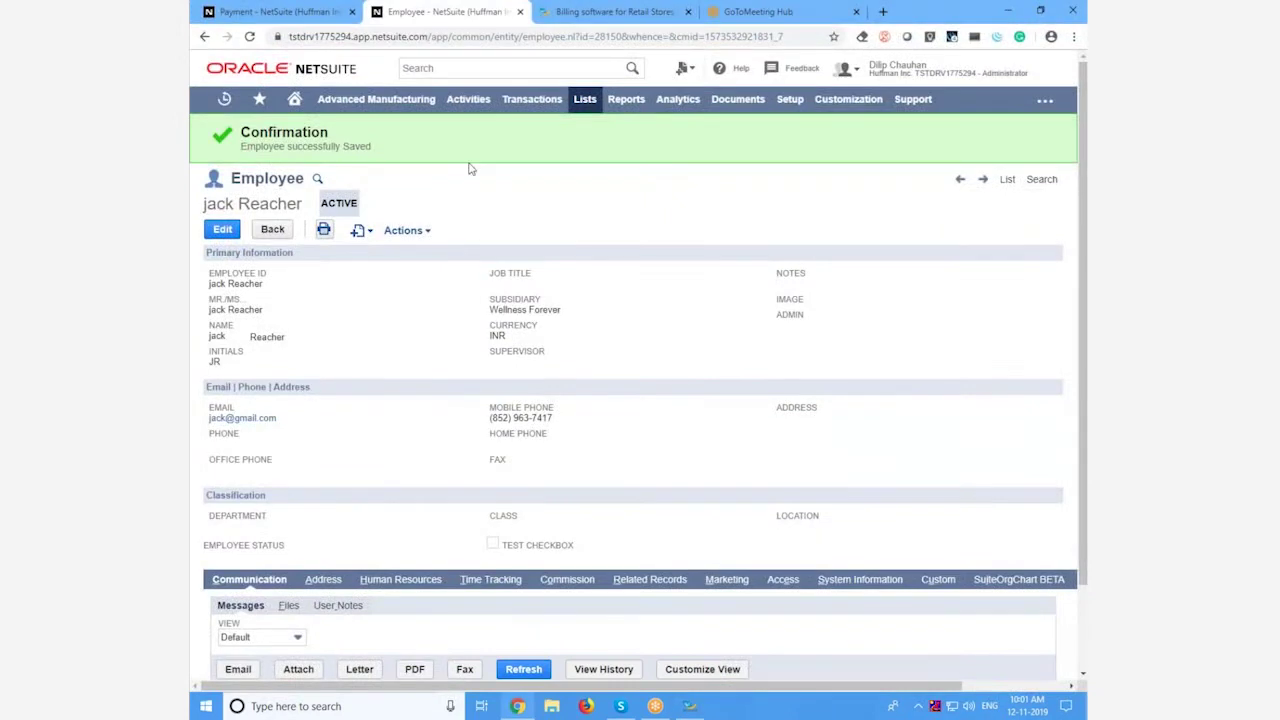
left_click(455, 68)
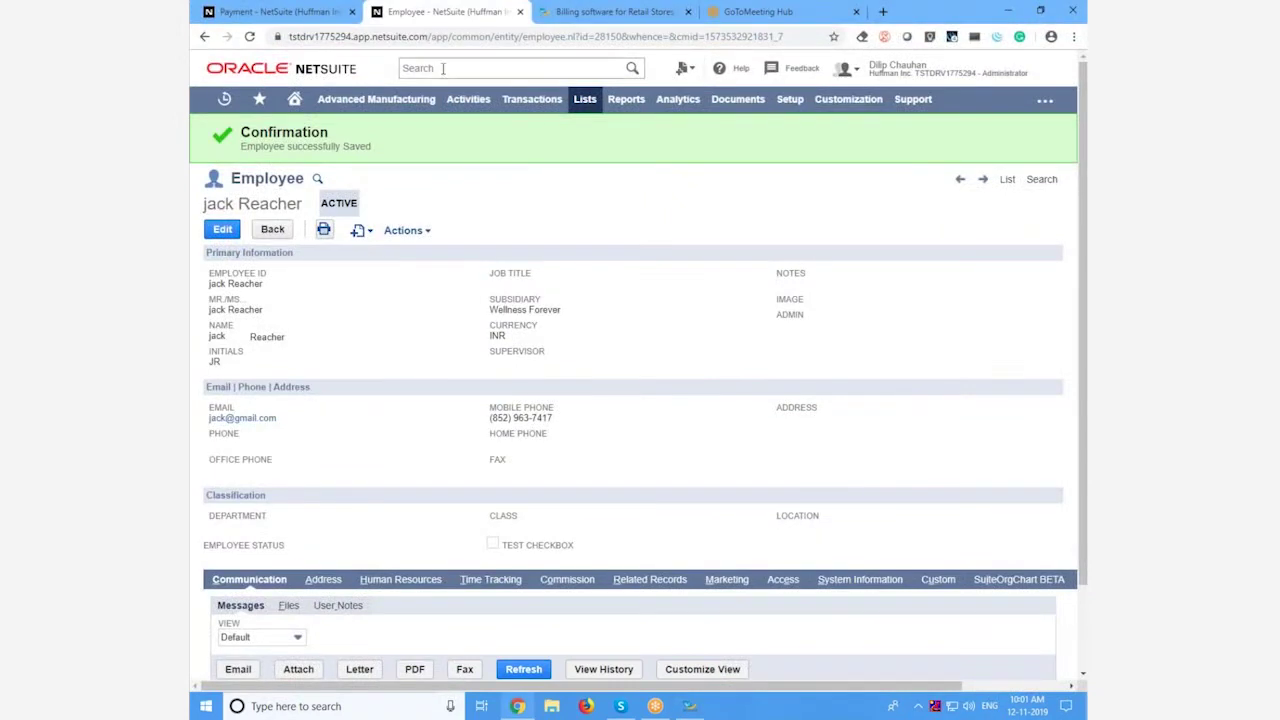
Step: Open the synced LAMP inventory adjustment record in NetSuite from global search
left_click(474, 91)
left_click(474, 91)
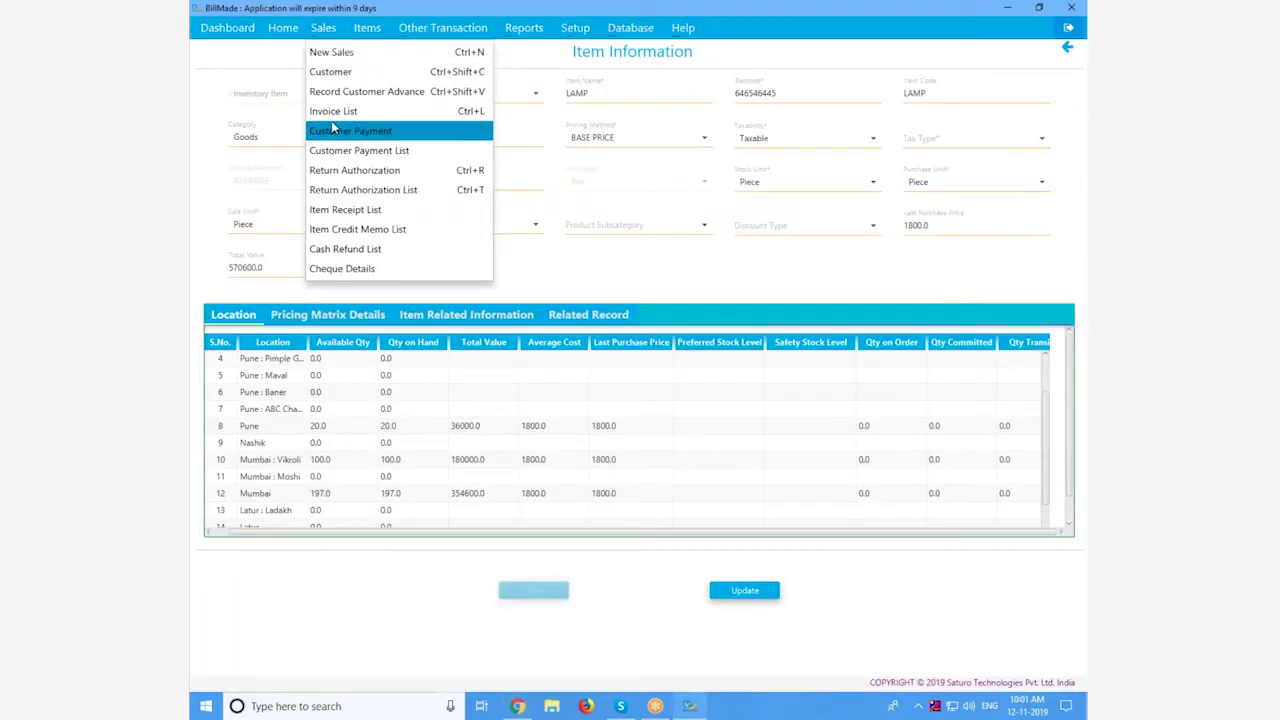
left_click(334, 113)
Step: Create a return authorization from the LAMP invoice with return quantity 1 and a description
double_click(437, 137)
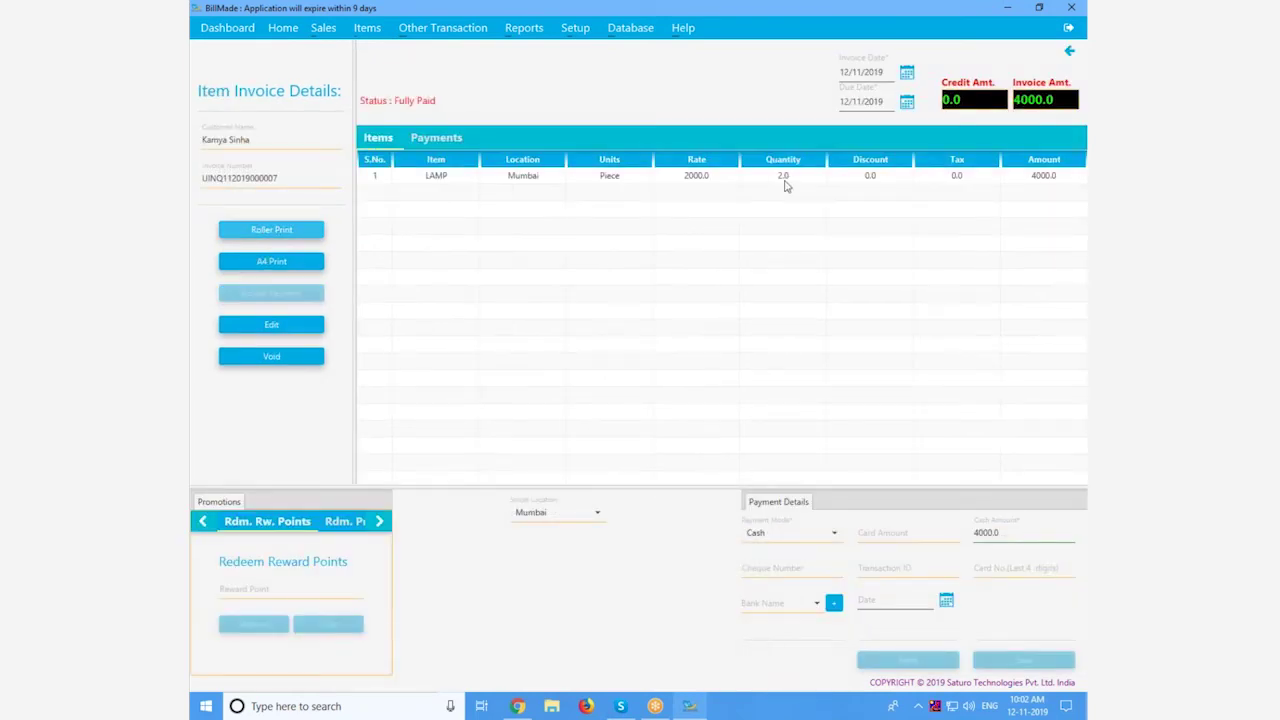
left_click(323, 27)
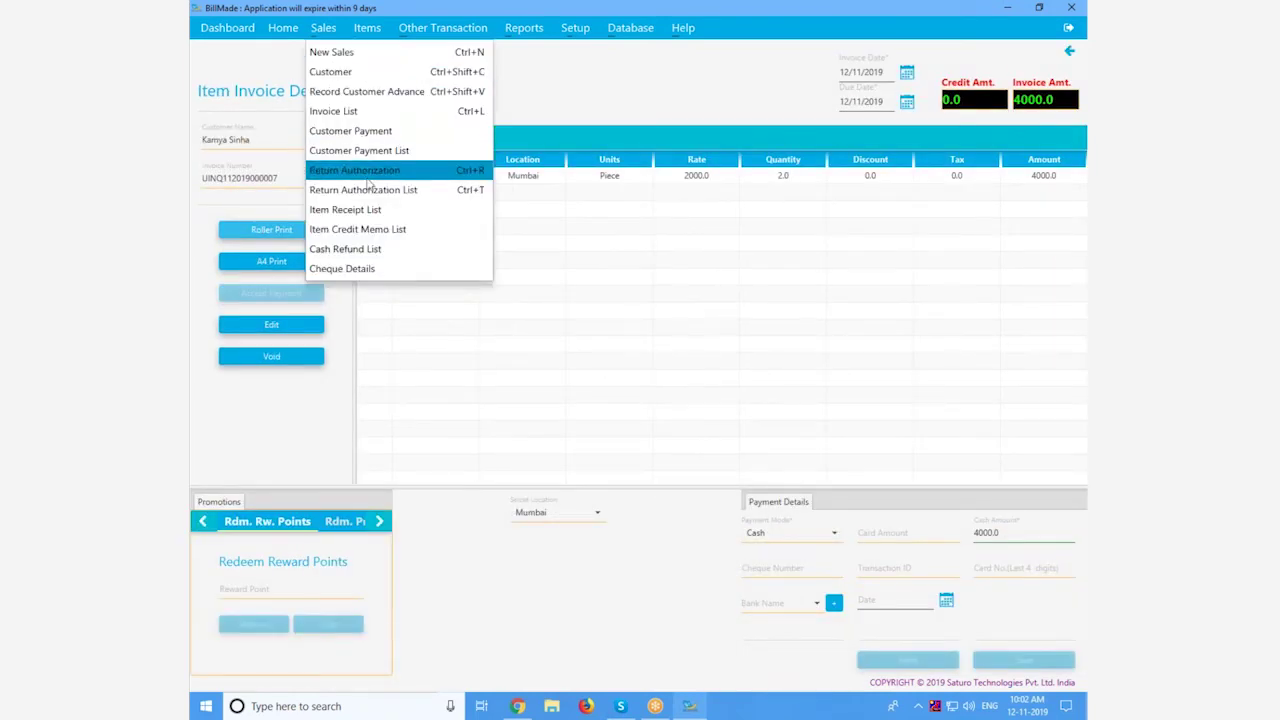
left_click(375, 168)
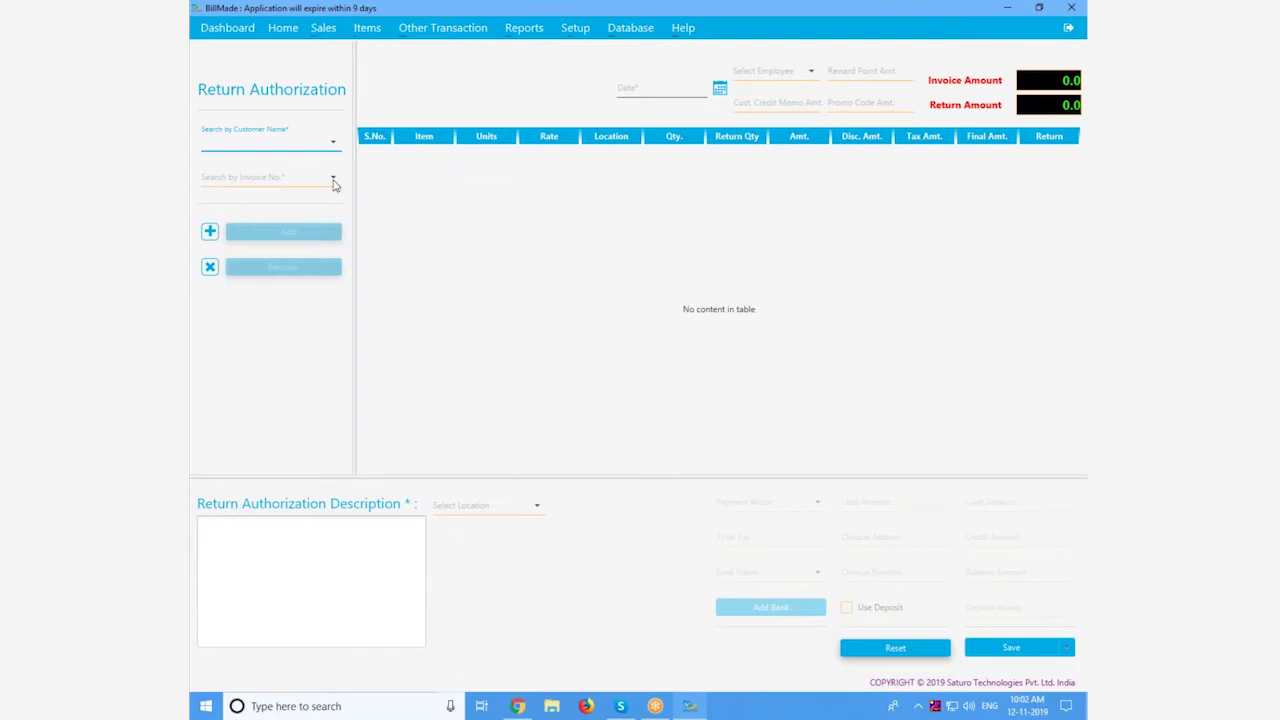
left_click(333, 177)
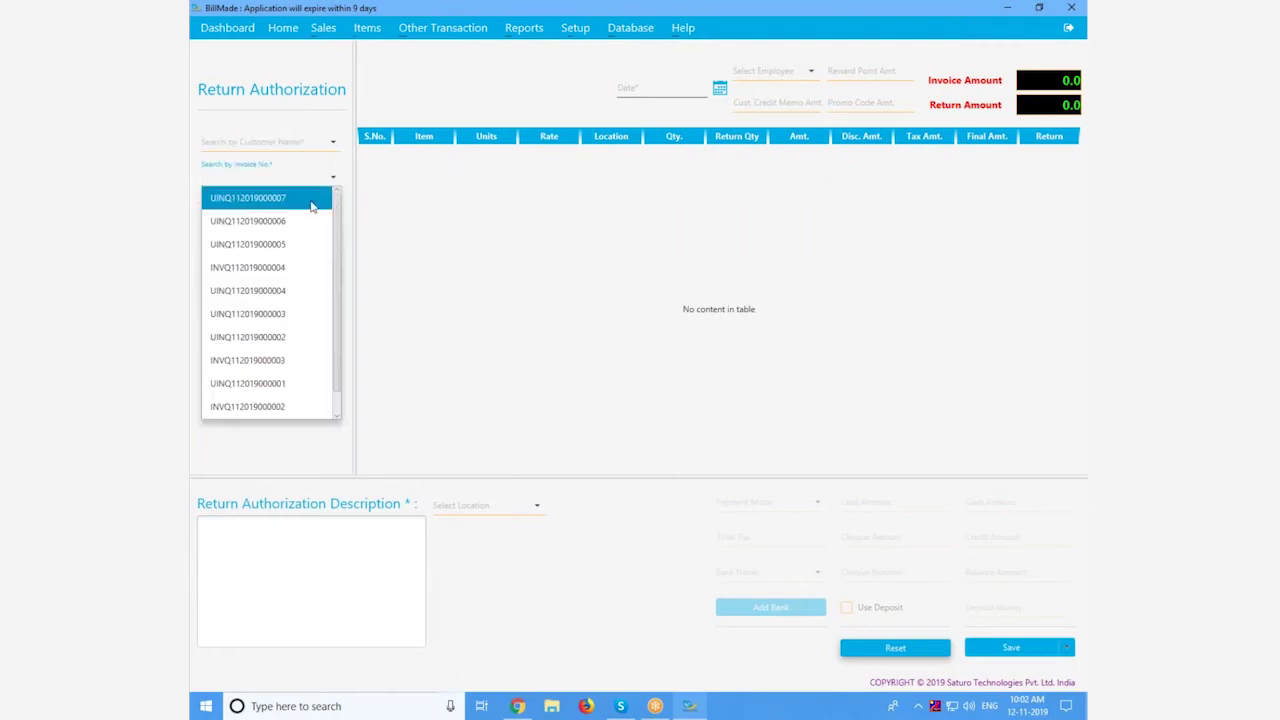
left_click(312, 199)
left_click(736, 154)
type("1")
key("Tab")
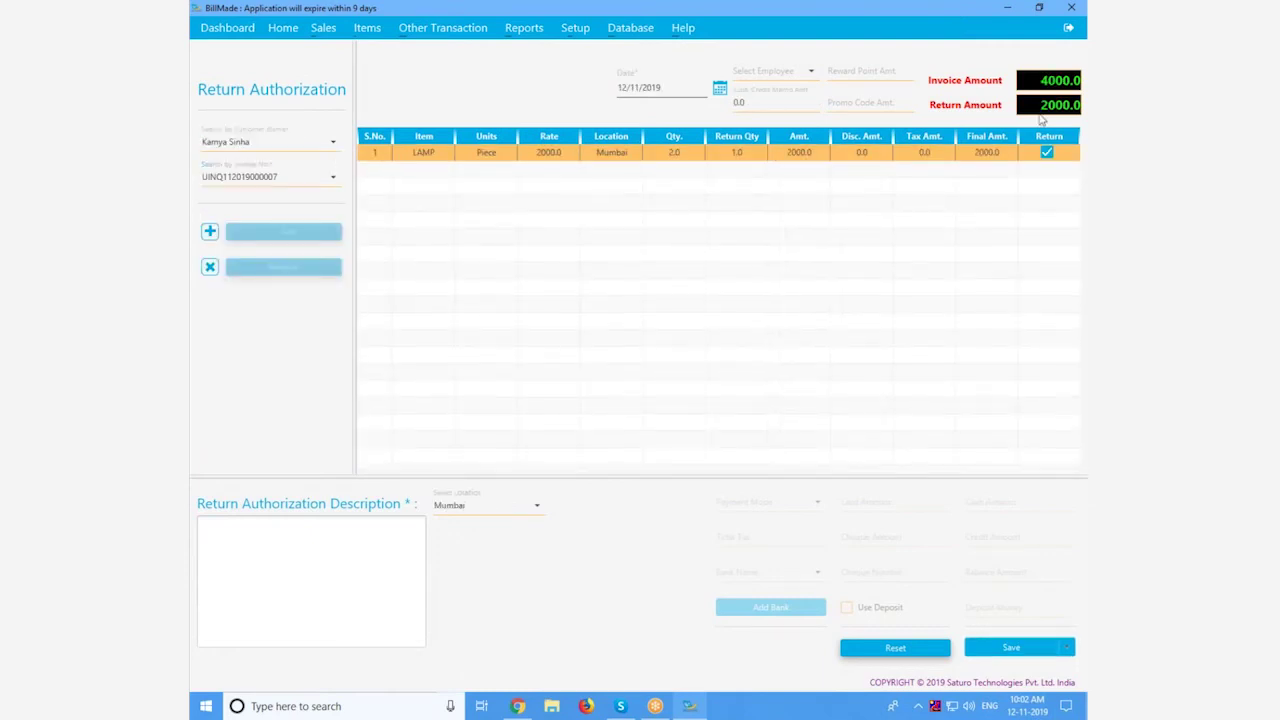
type("Requi")
type("ed only One Quantity")
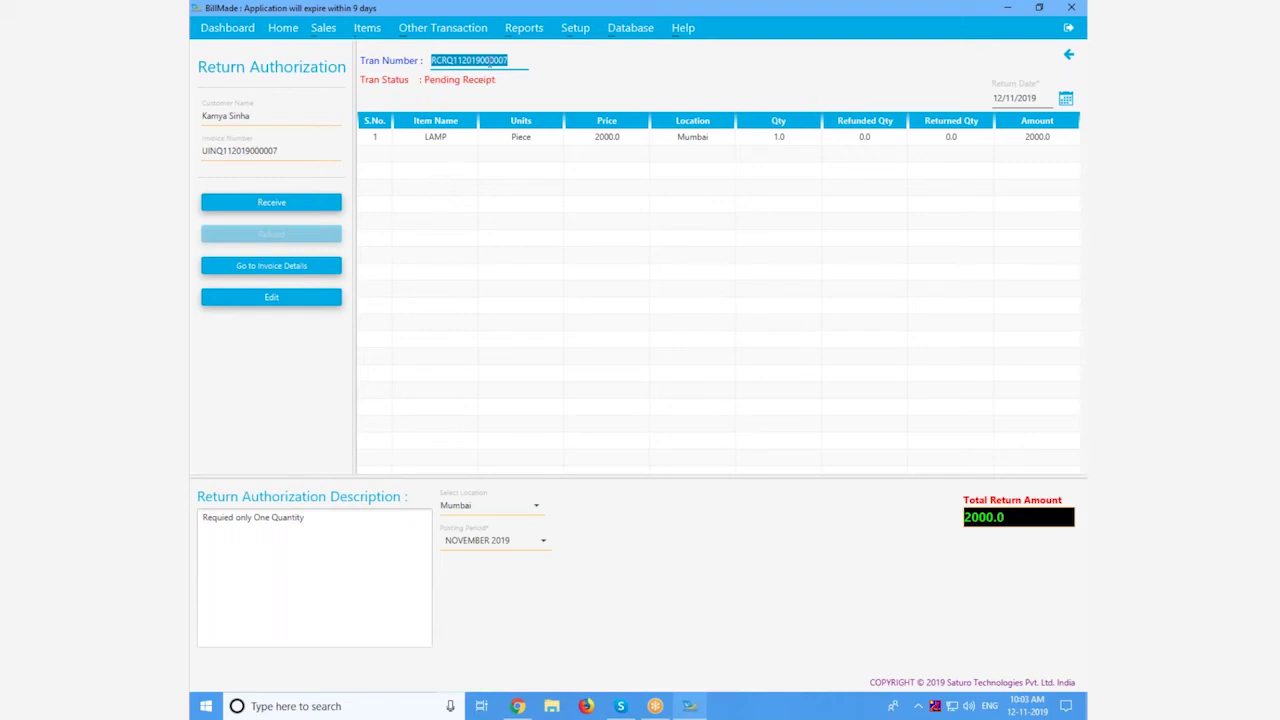
Step: Draft an item receipt receiving 1 LAMP, then paste the return number into NetSuite search
left_click(292, 205)
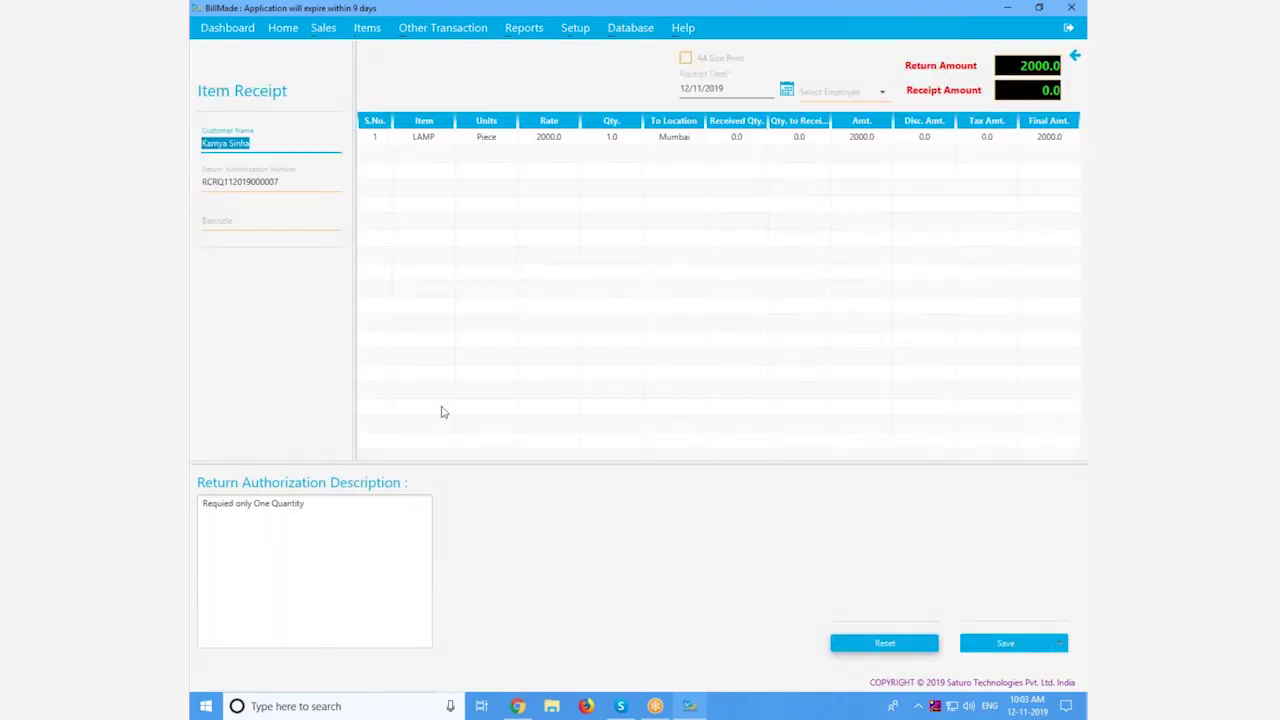
double_click(798, 138)
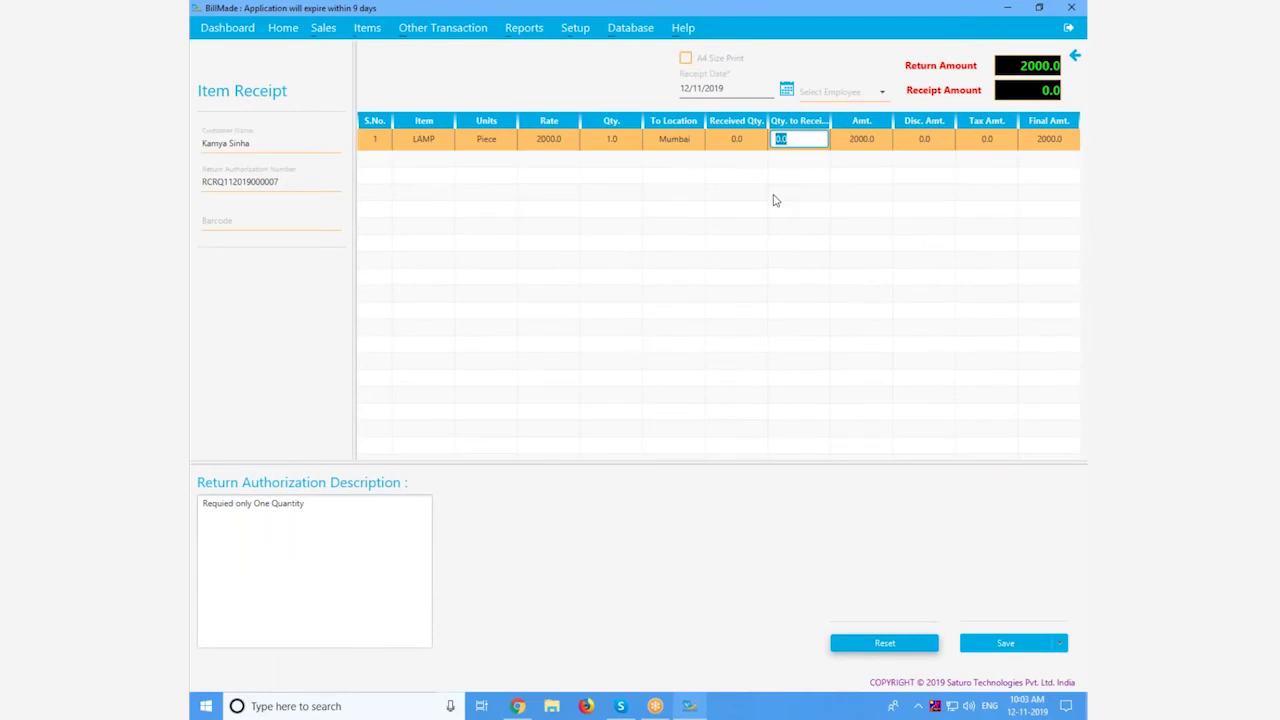
type("1")
key("Return")
key("alt+Tab")
left_click(500, 66)
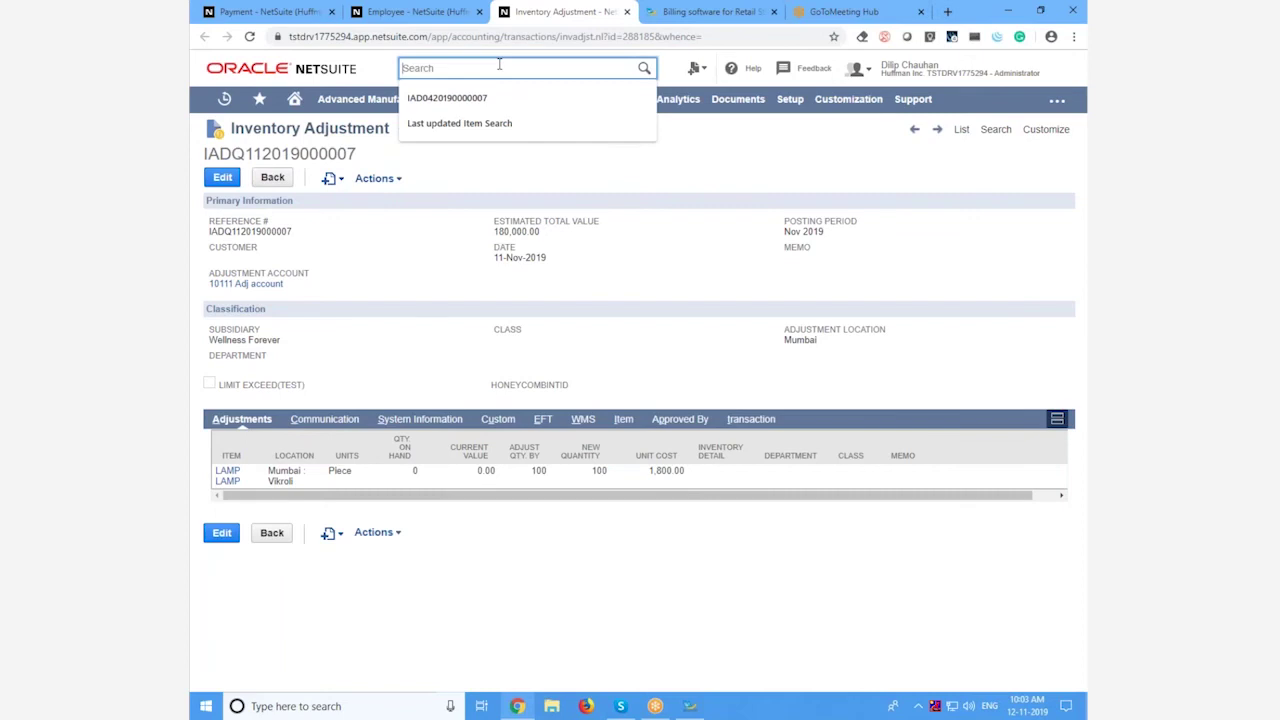
key("ctrl+v")
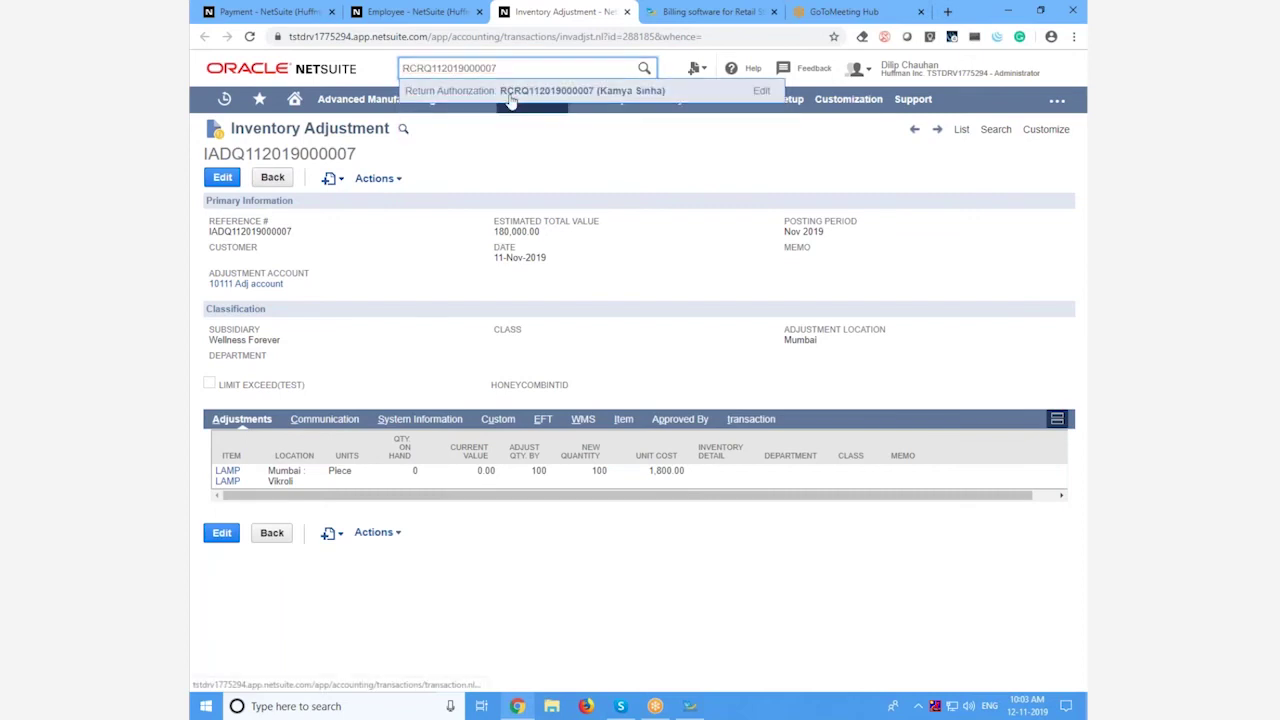
Step: Open the synced Pending Receipt return authorization in NetSuite and review its LAMP items
left_click(510, 93, "ctrl")
left_click(610, 11)
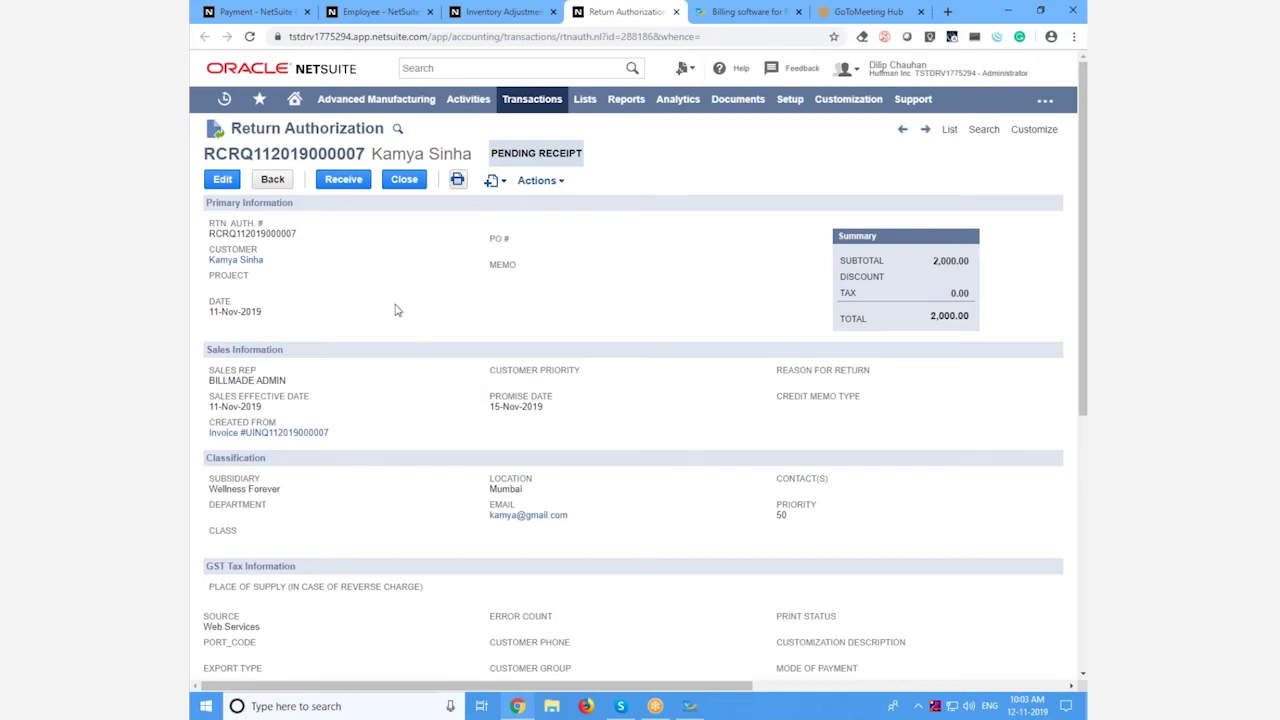
scroll(396, 310, "down", 5)
scroll(396, 310, "down", 3)
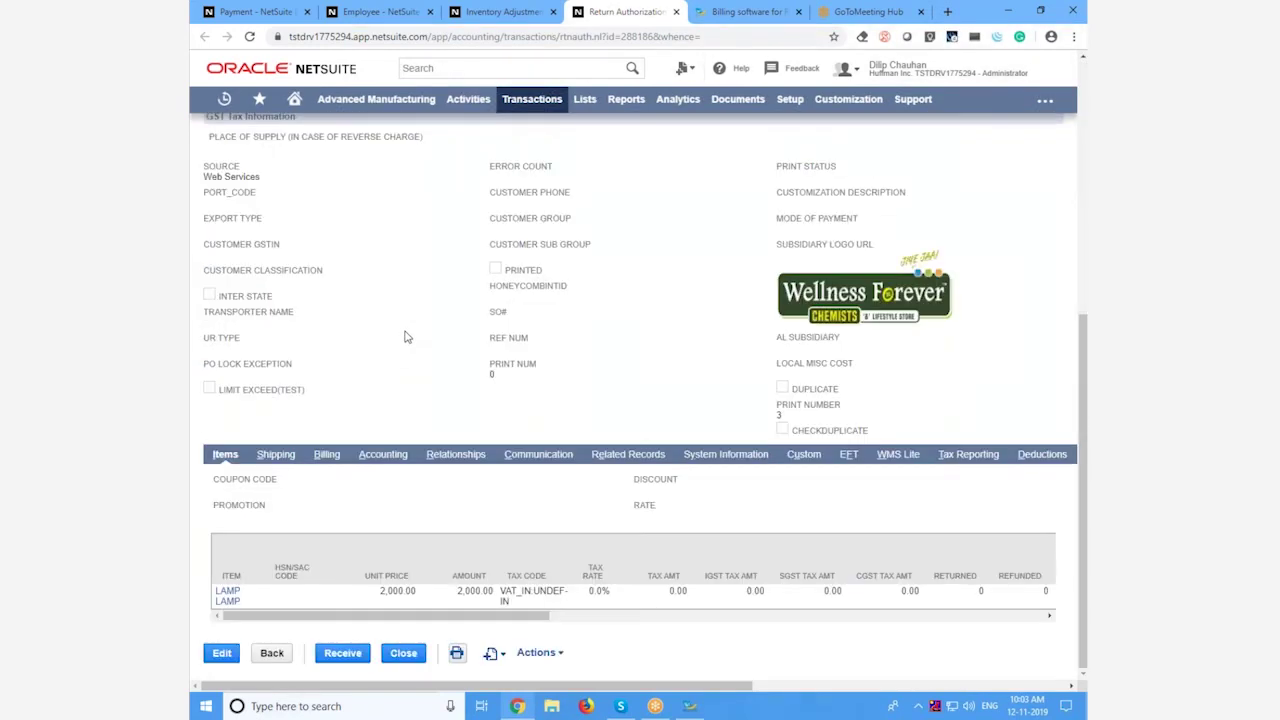
key("alt+Tab")
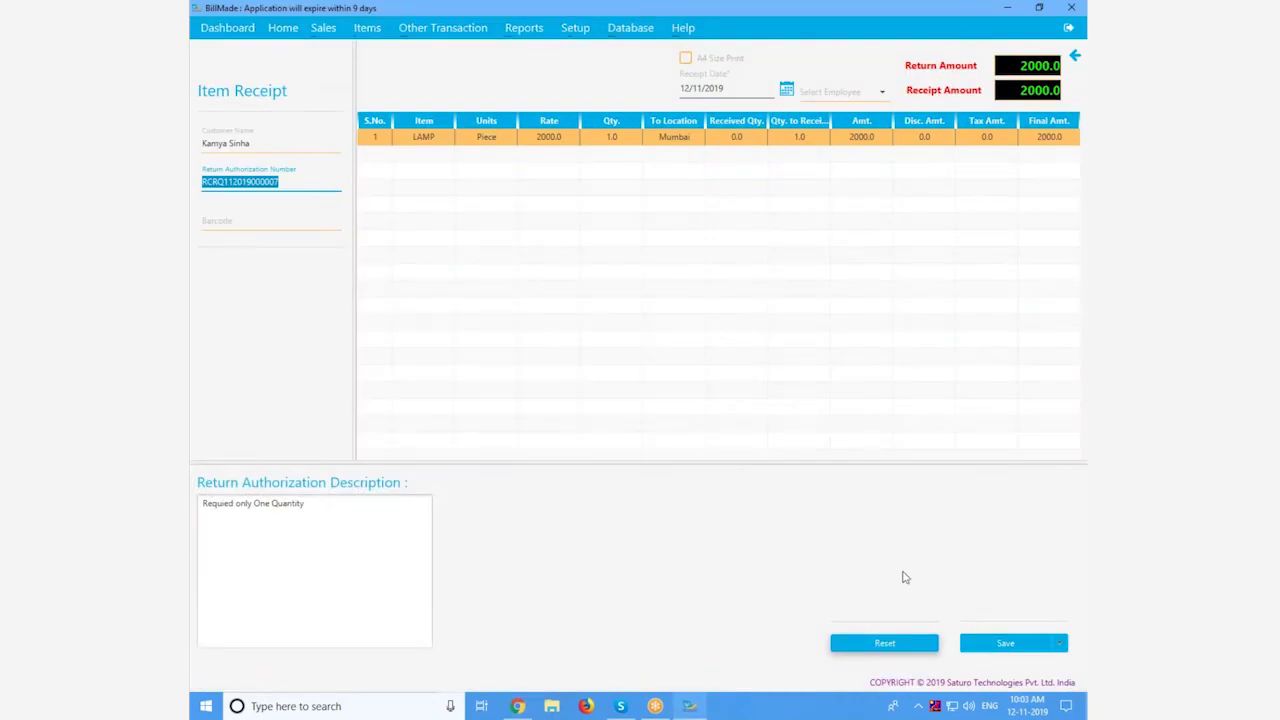
Step: Save the 2000.0 item receipt for 1 LAMP and preview it for A4 printing
left_click(1000, 642)
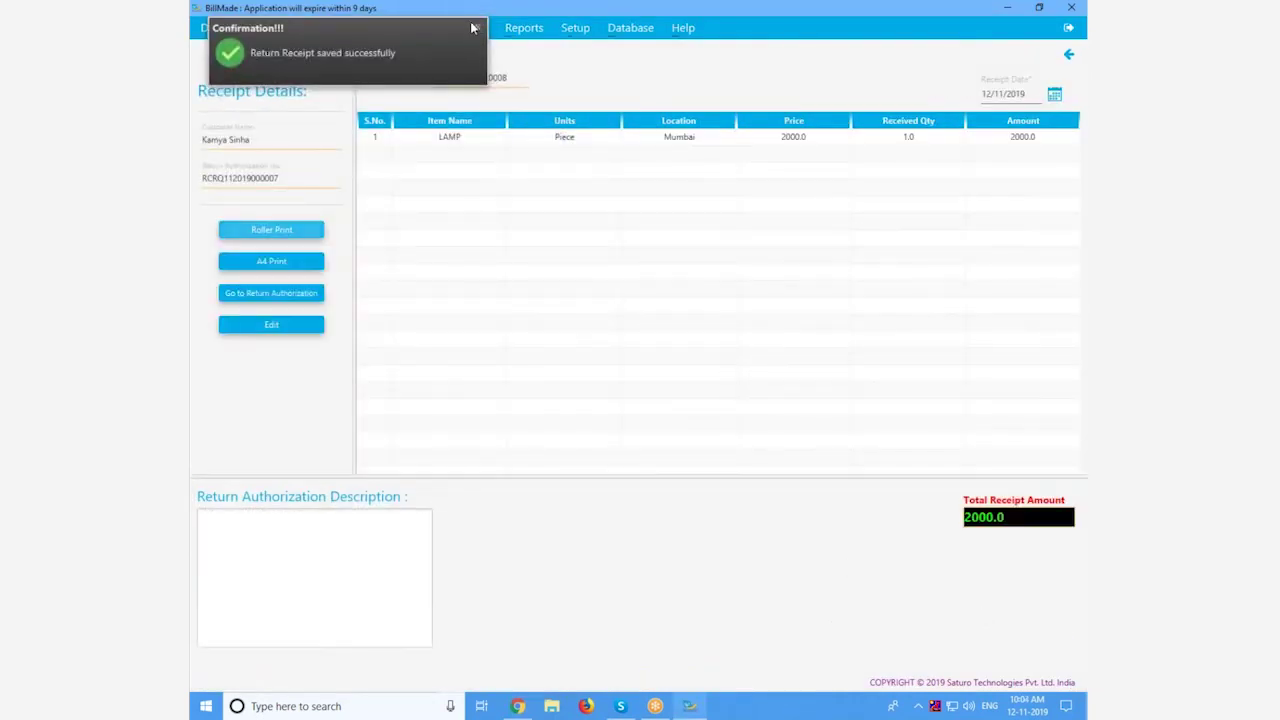
left_click(477, 27)
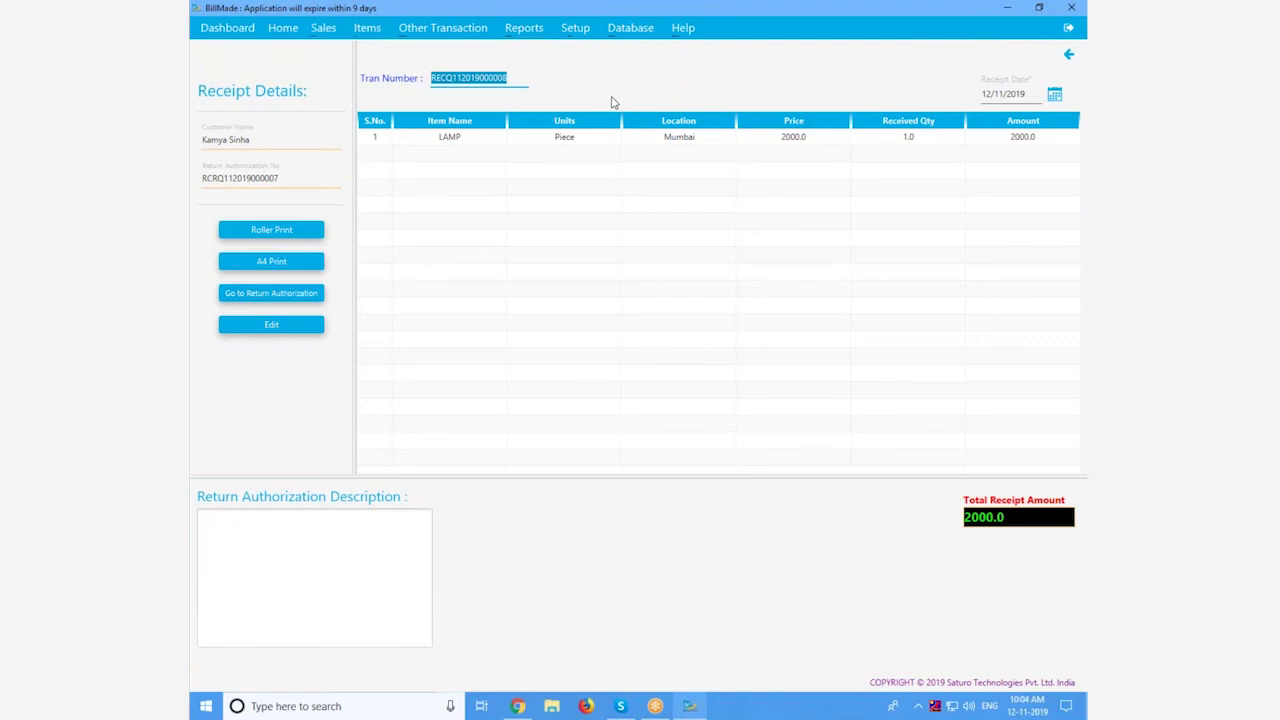
left_click(312, 264)
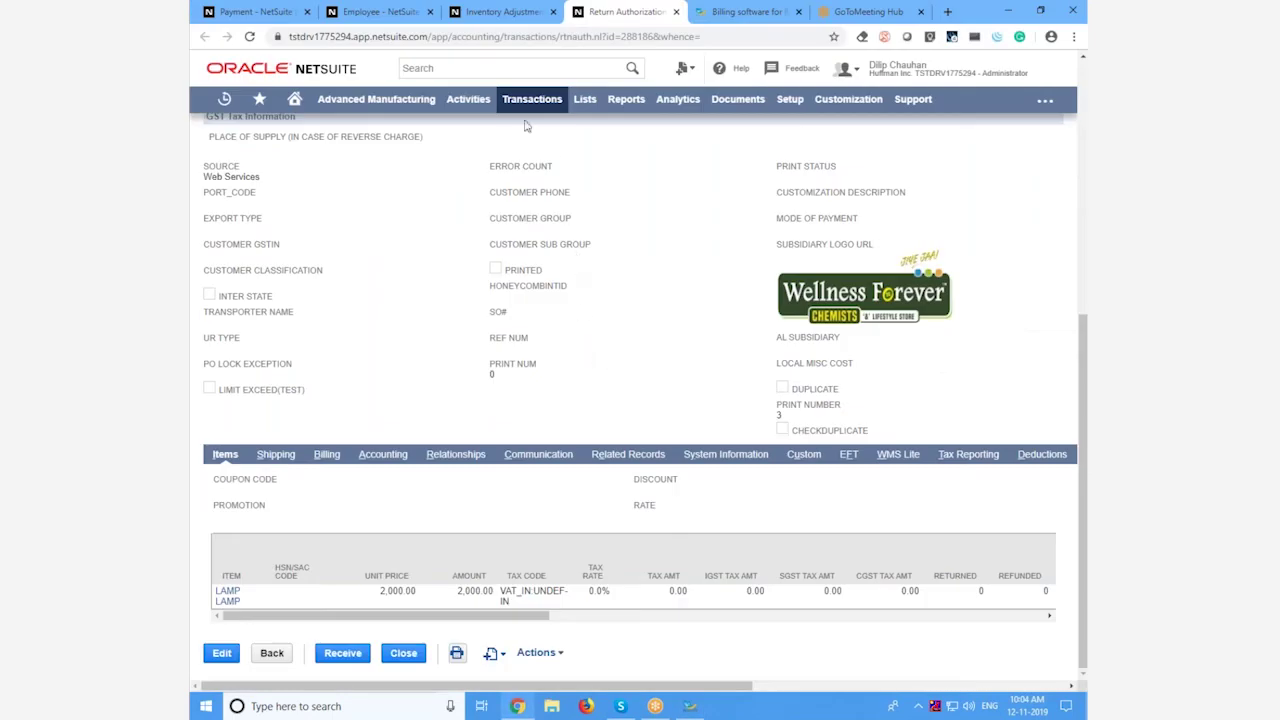
Step: Search the receipt number in NetSuite to confirm the return now reads Pending Refund
left_click(510, 68)
key("ctrl+v")
key("Return")
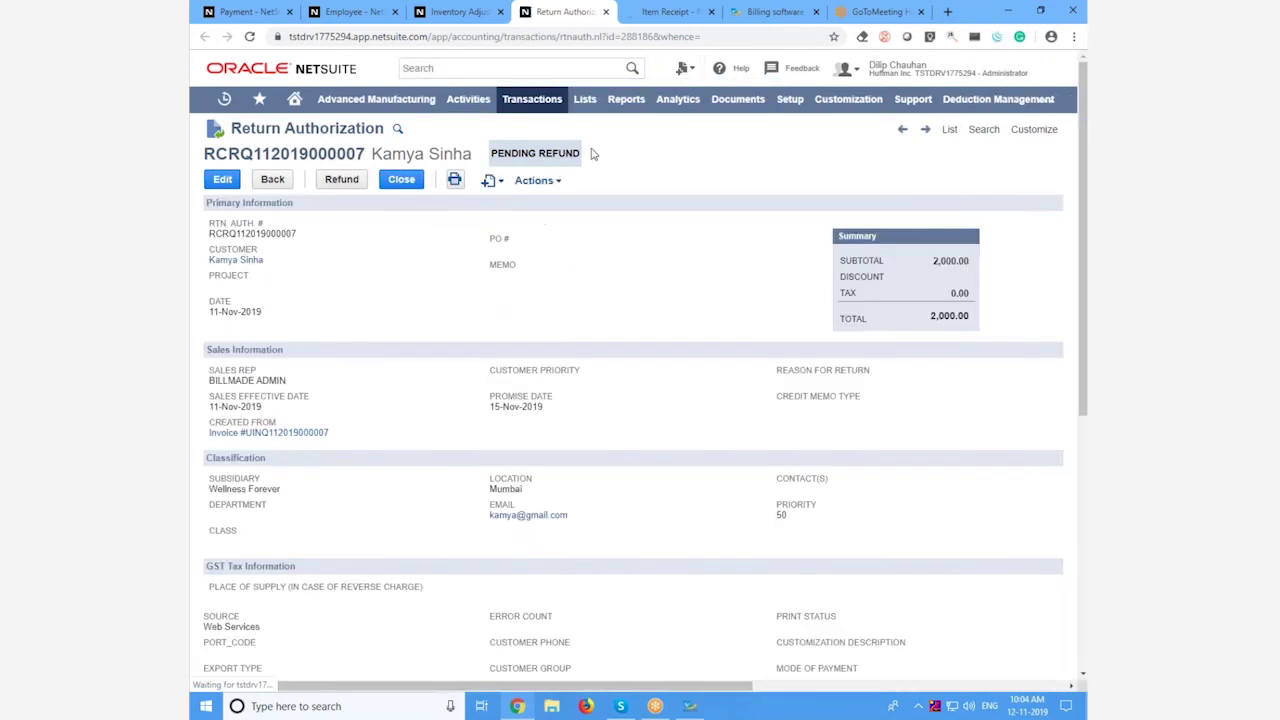
key("alt+Tab")
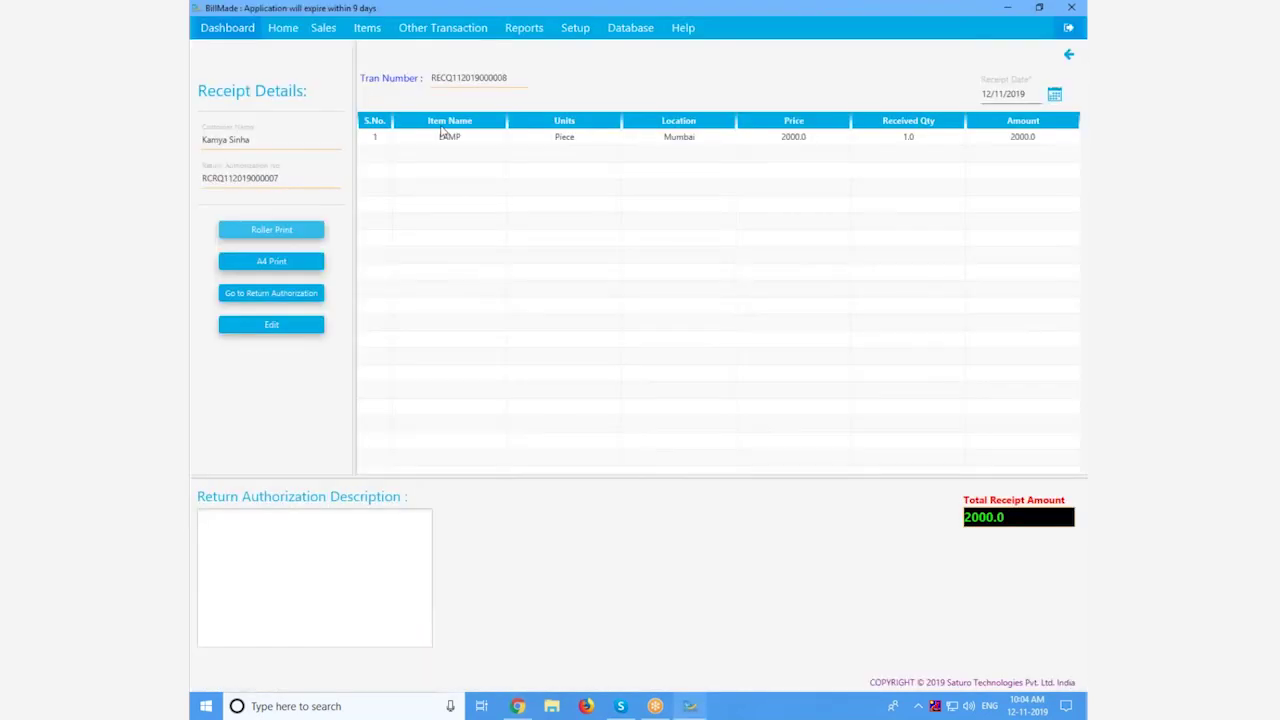
Step: Create and save a 2000.0 credit memo from the linked return authorization
left_click(323, 27)
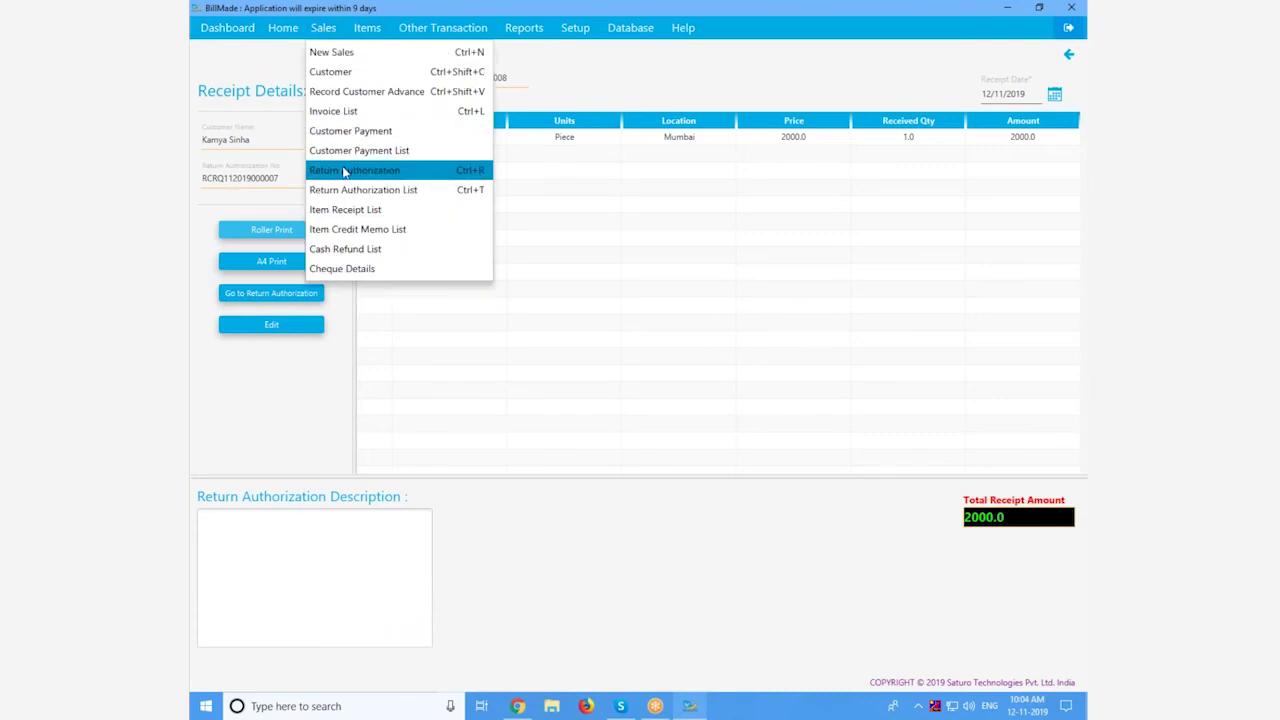
left_click(271, 405)
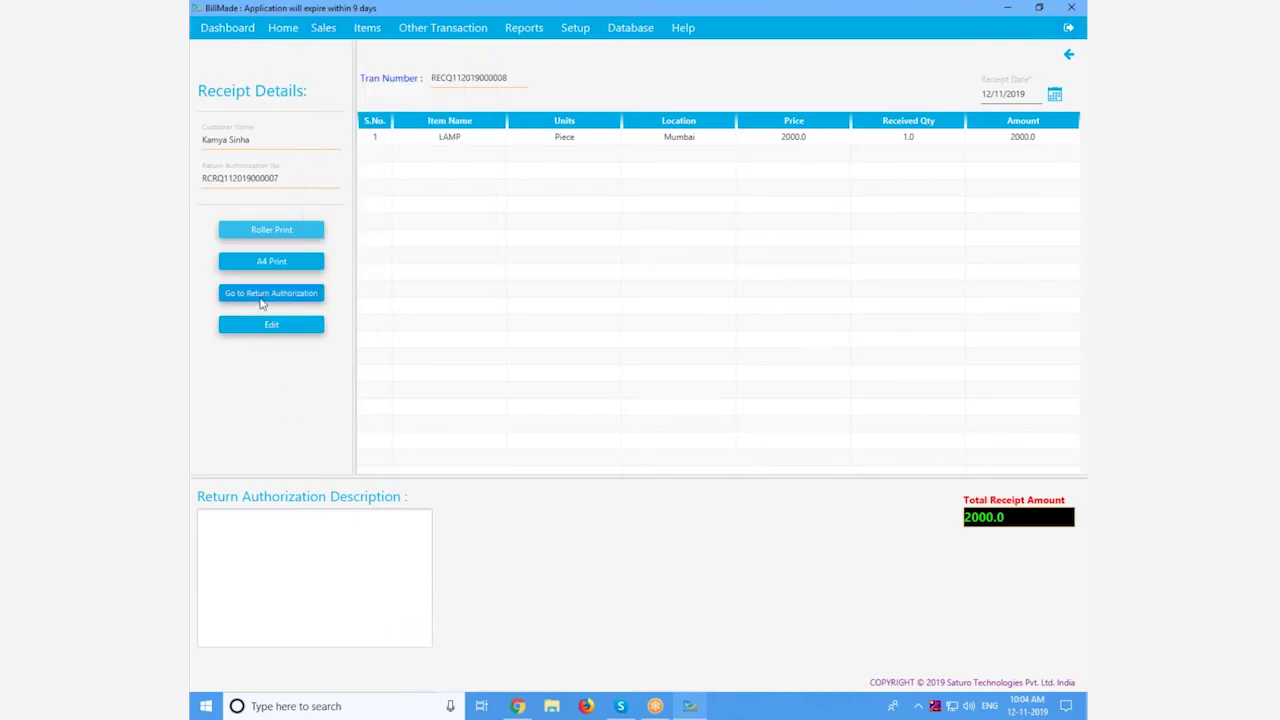
left_click(268, 298)
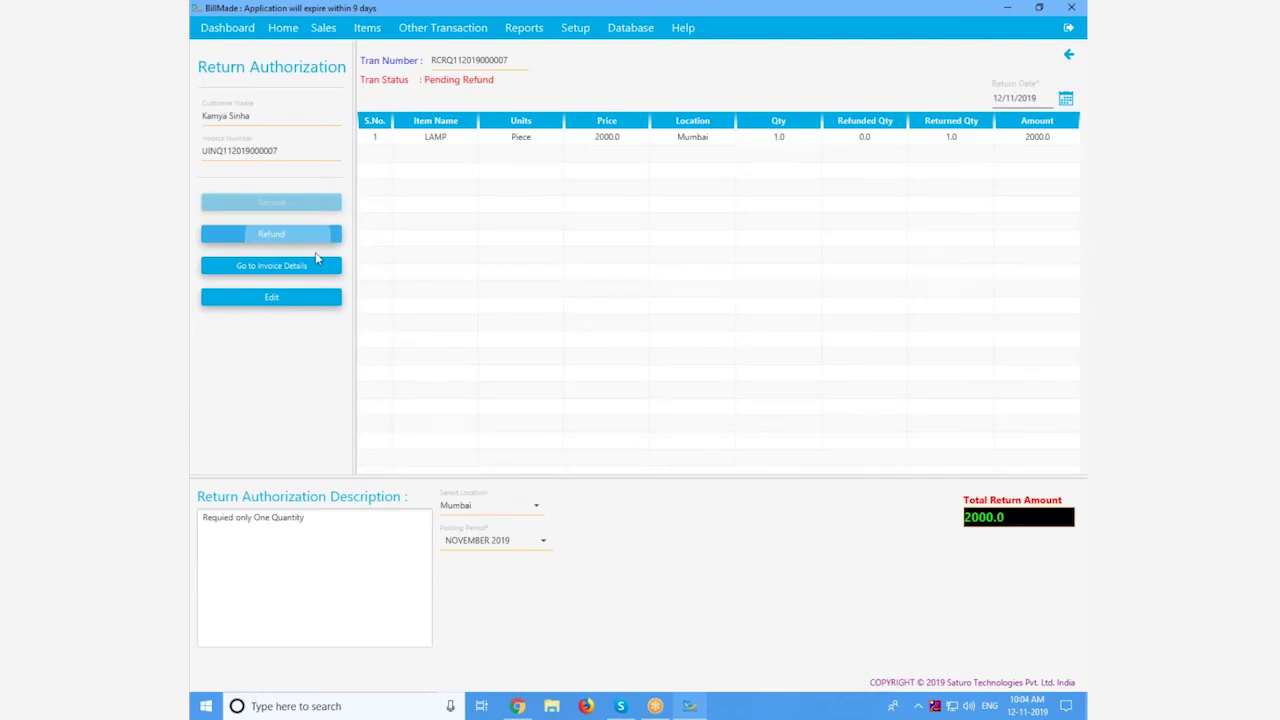
left_click(289, 236)
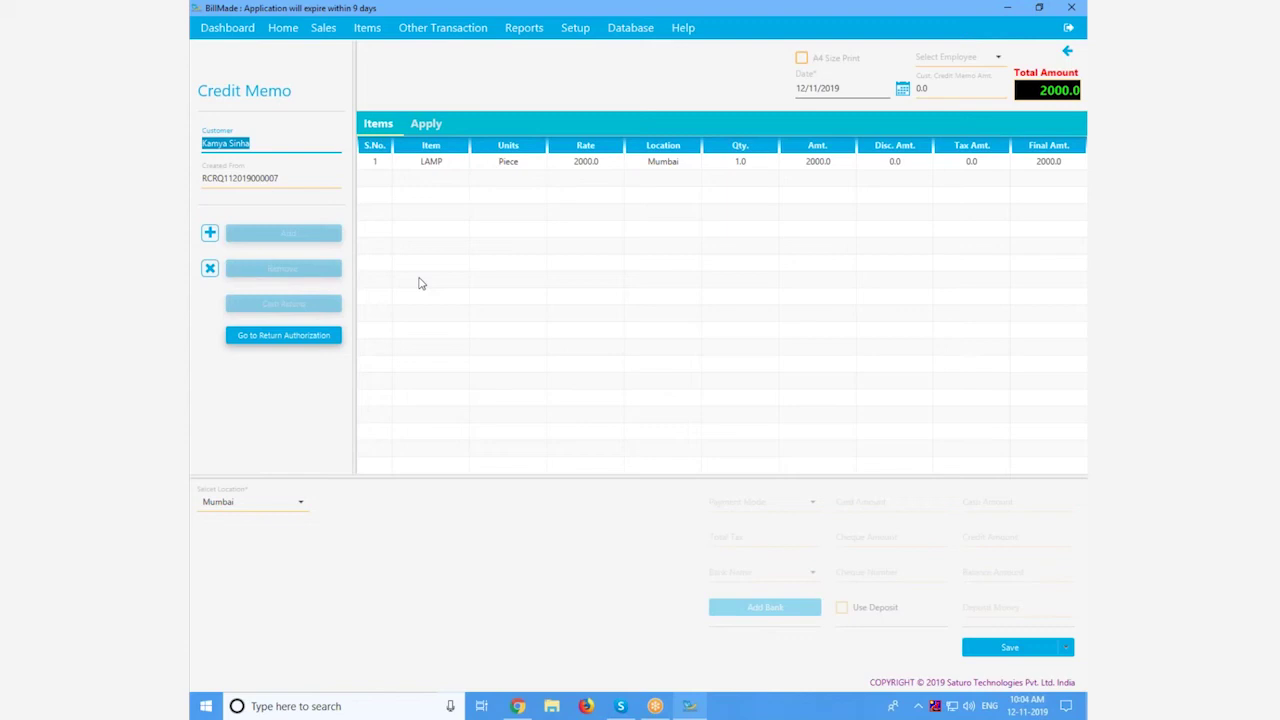
left_click(1012, 648)
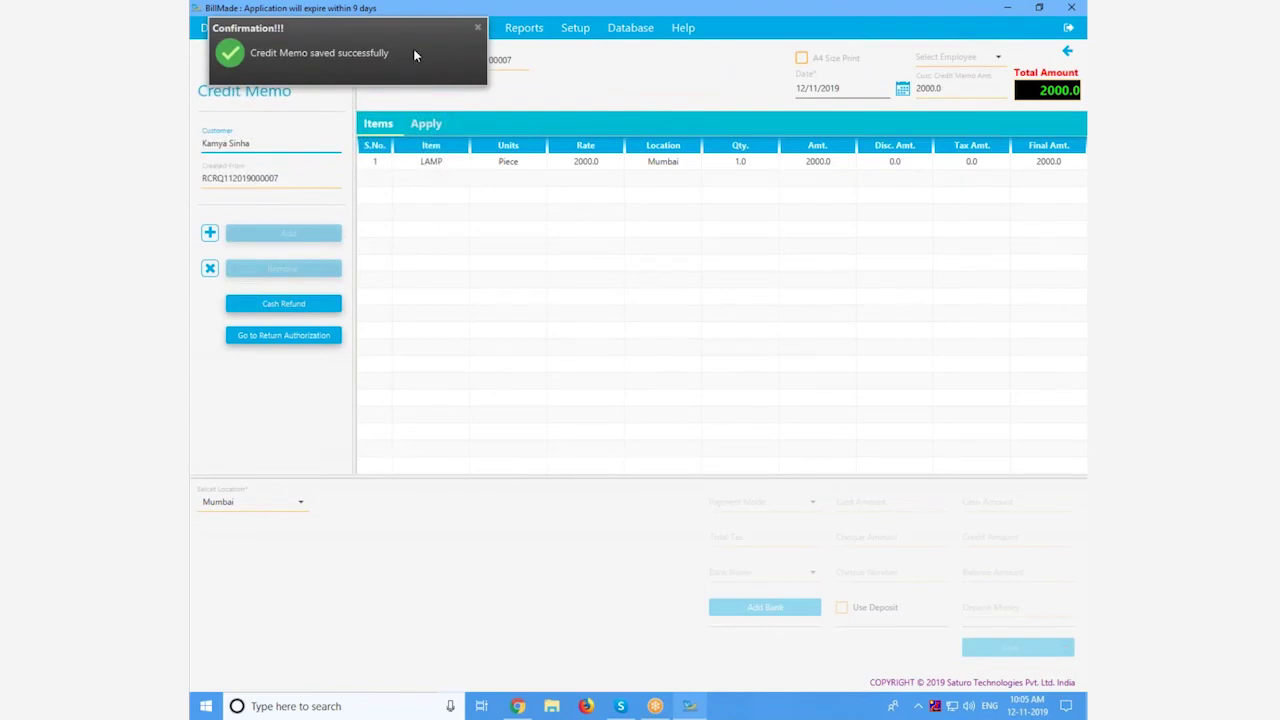
left_click(477, 27)
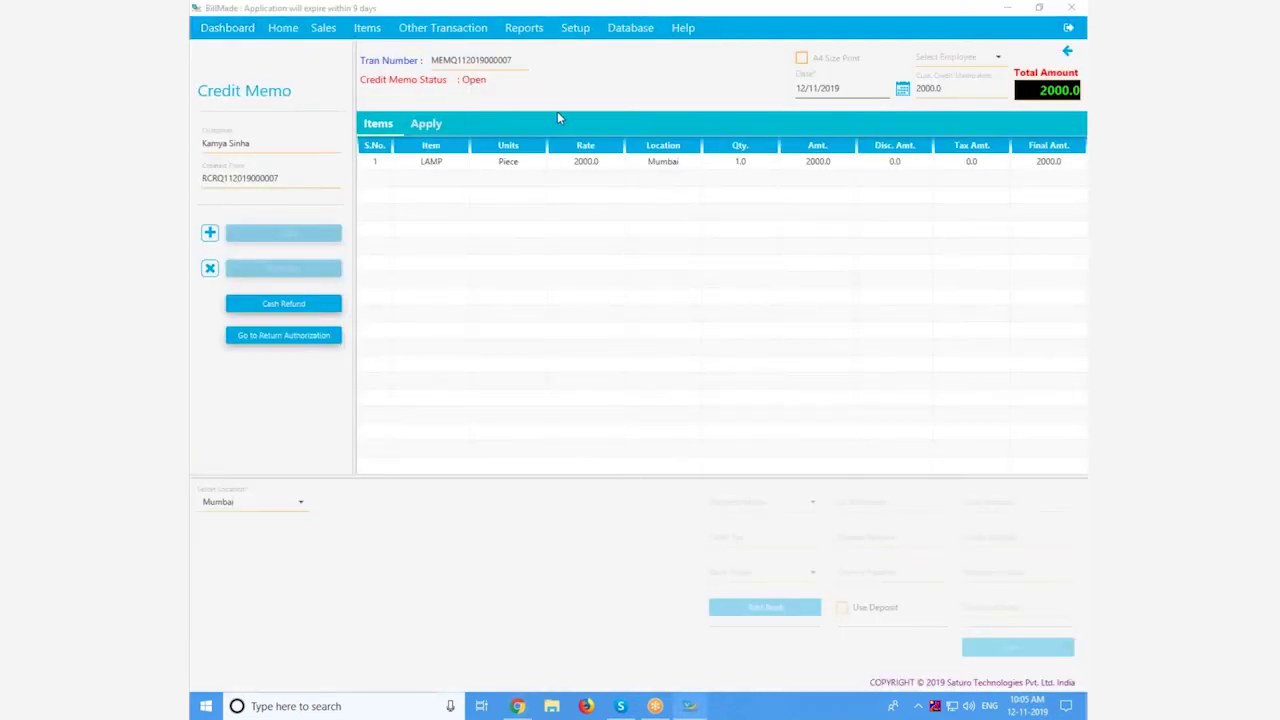
key("alt+Tab")
left_click(489, 68)
key("ctrl+v")
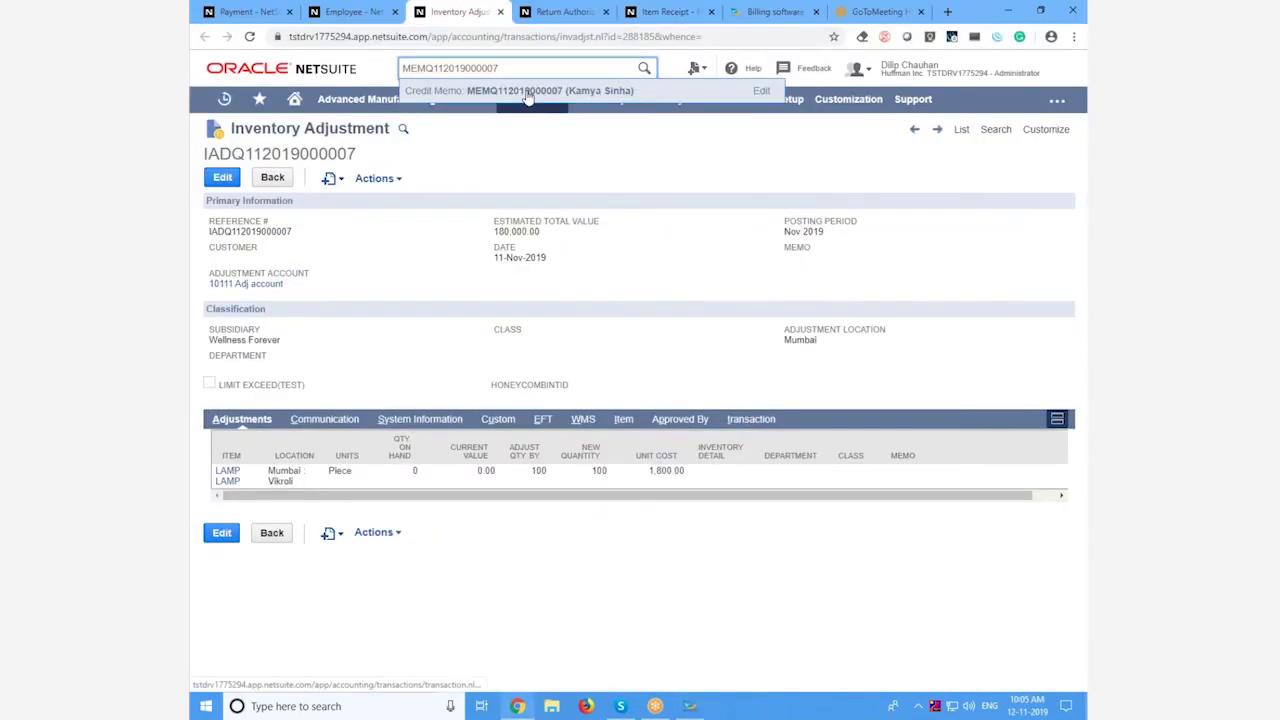
left_click(514, 91)
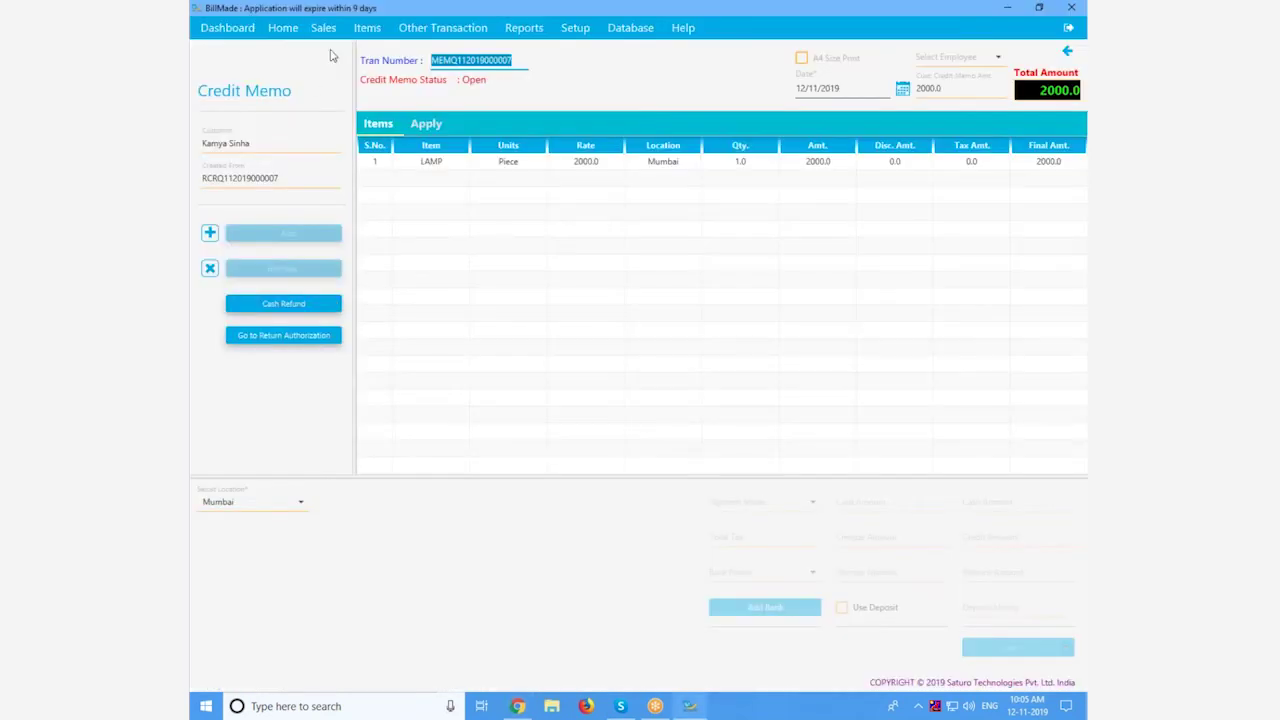
Step: Start a new sale from BillMade's Sales menu
left_click(323, 27)
left_click(323, 27)
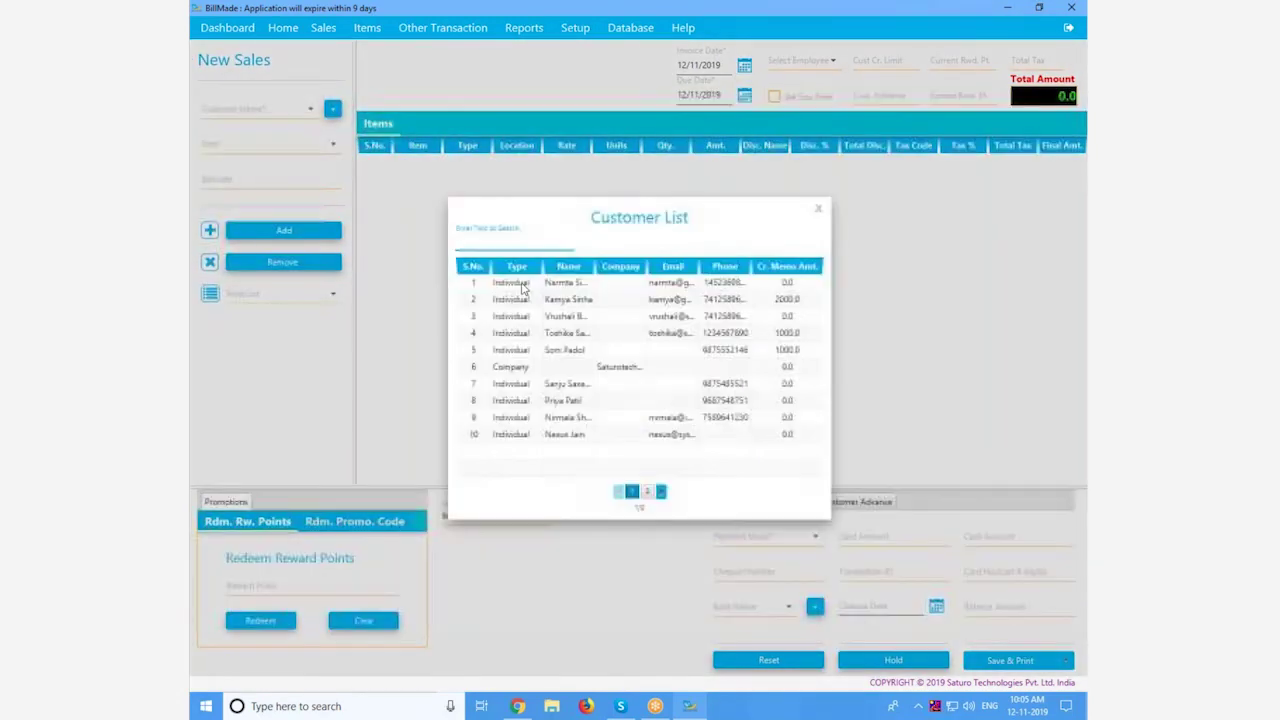
Step: Select the returning customer, check their credit memos, and add 3 LAMPs to the sale
double_click(512, 299)
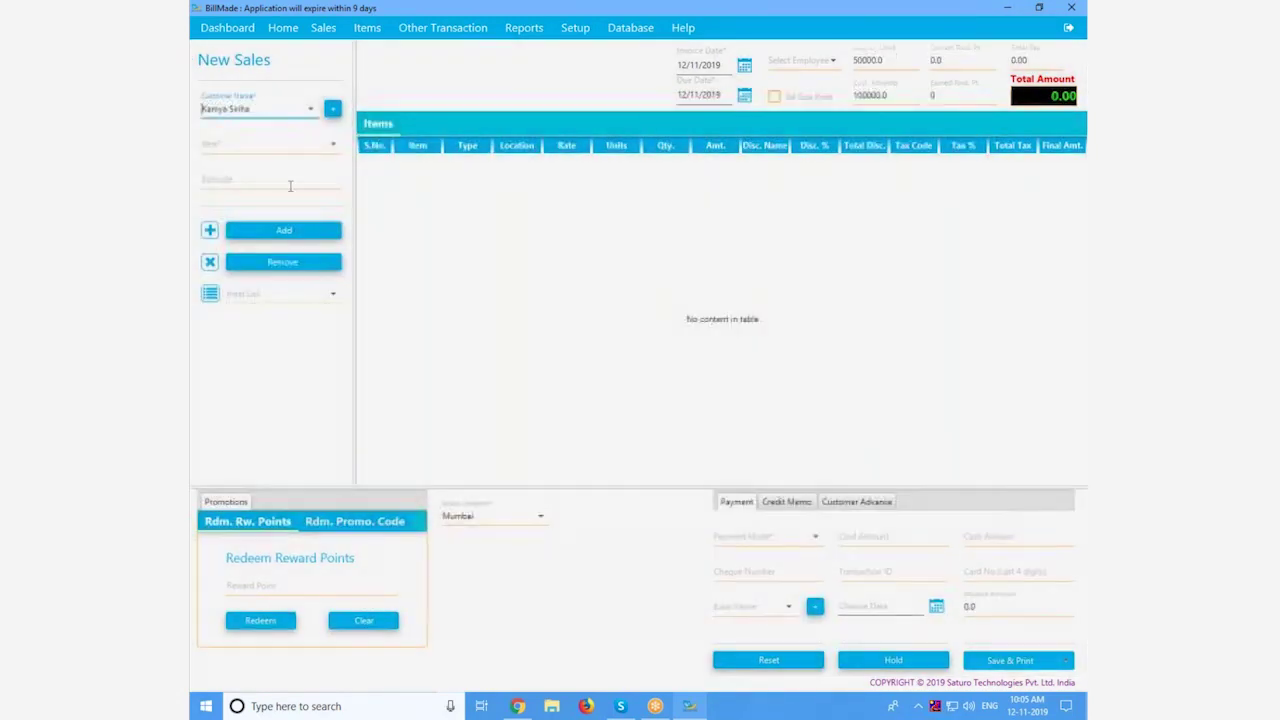
left_click(326, 146)
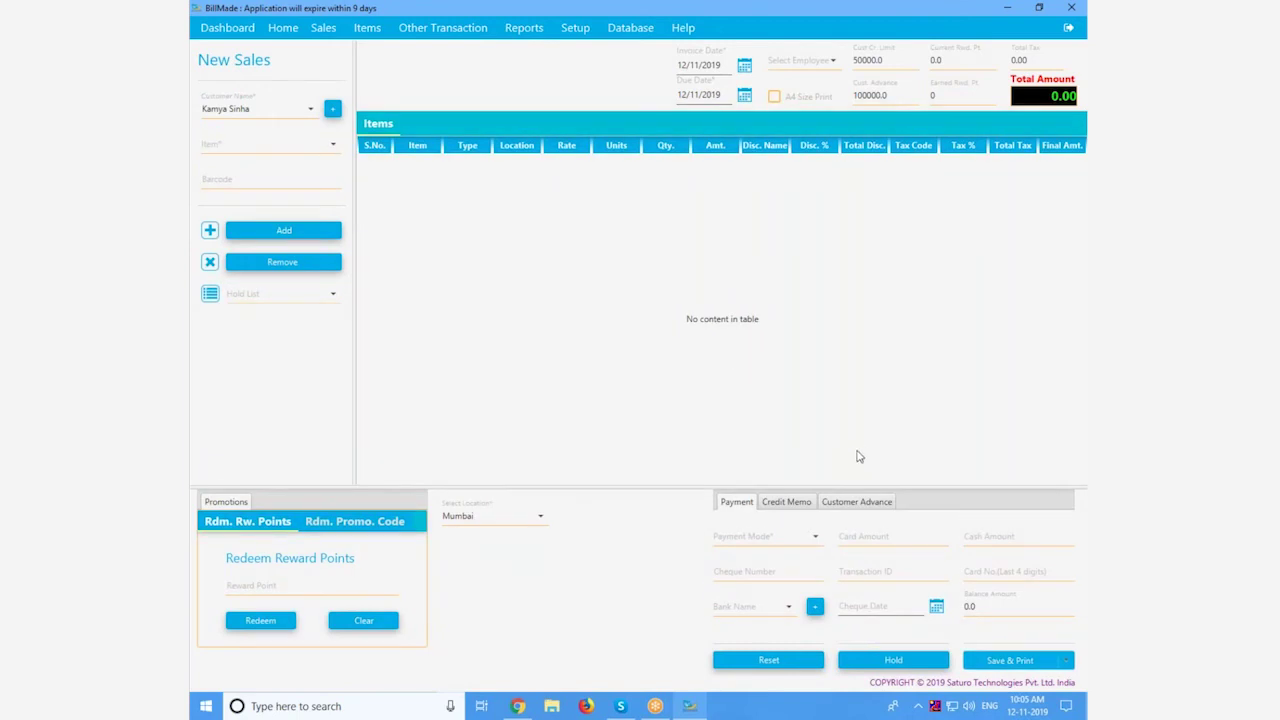
left_click(788, 503)
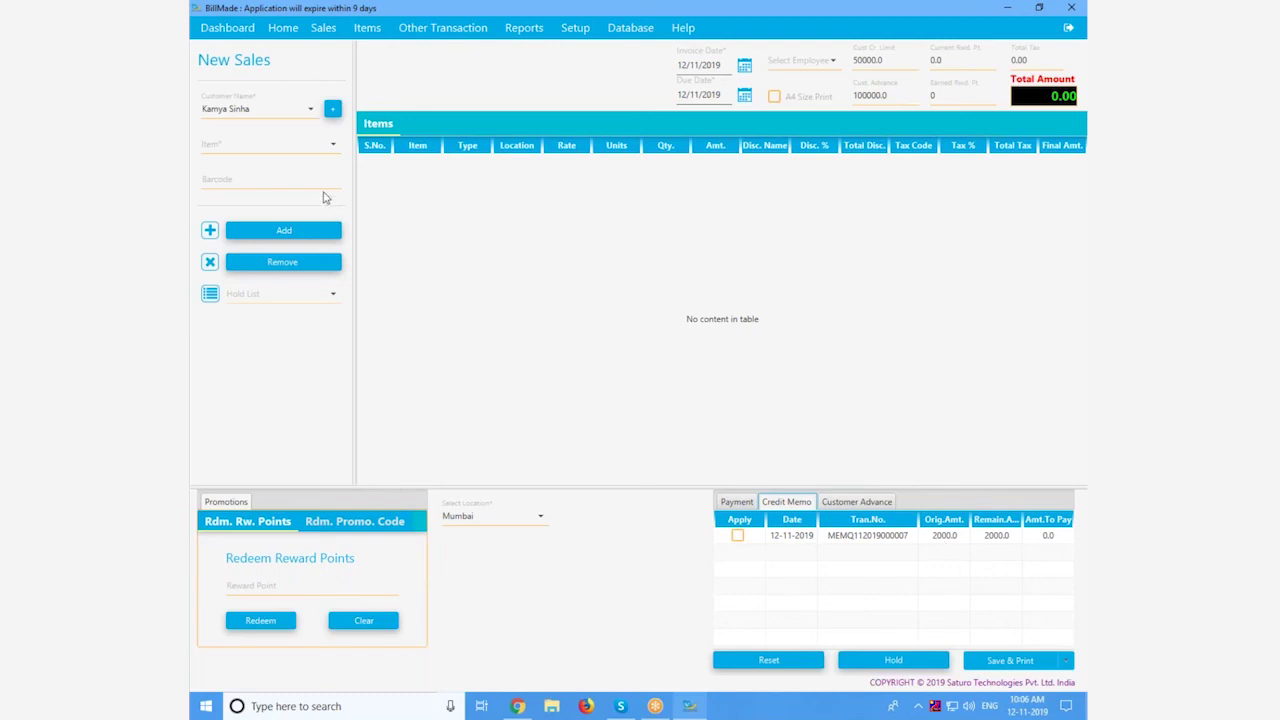
left_click(327, 150)
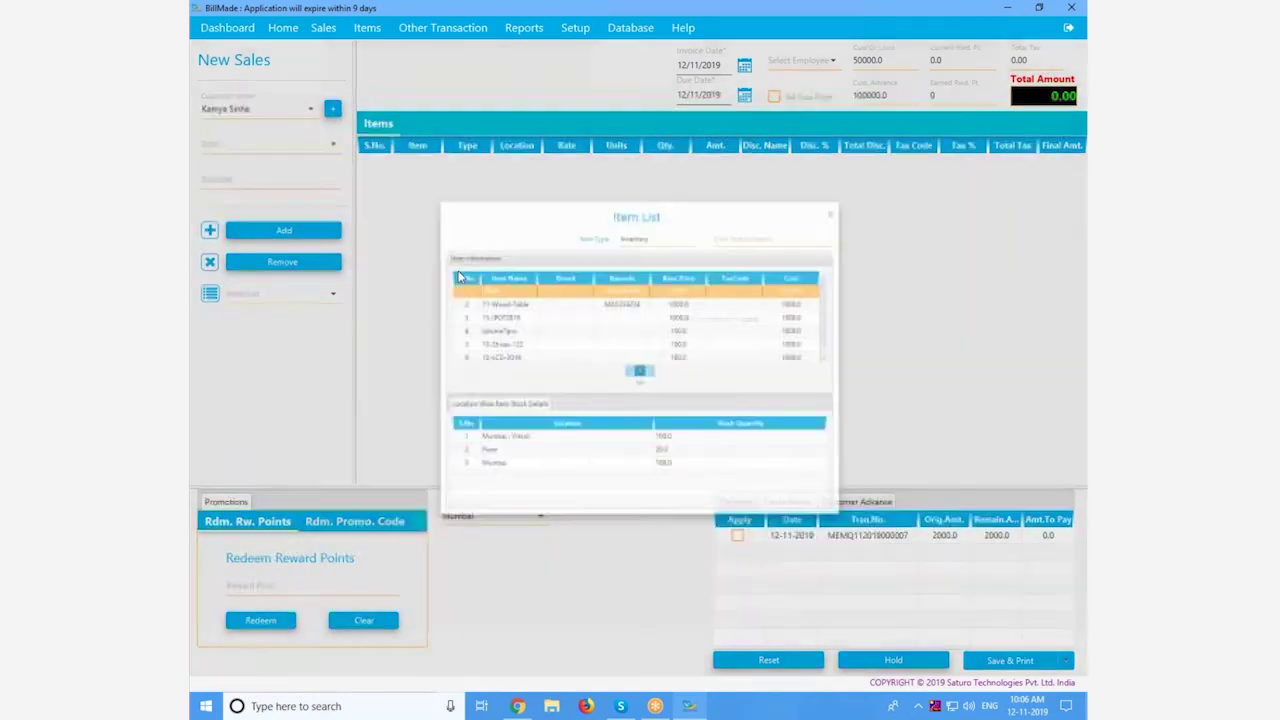
double_click(625, 293)
double_click(666, 163)
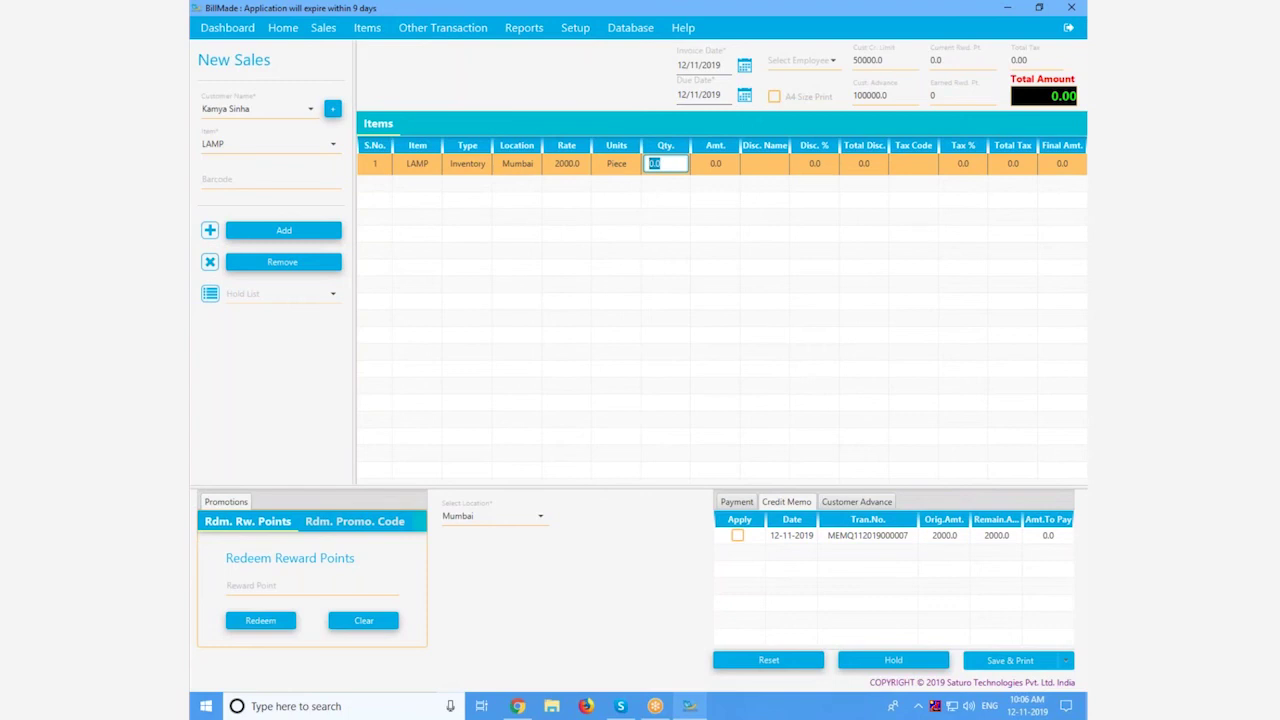
type("3")
key("Return")
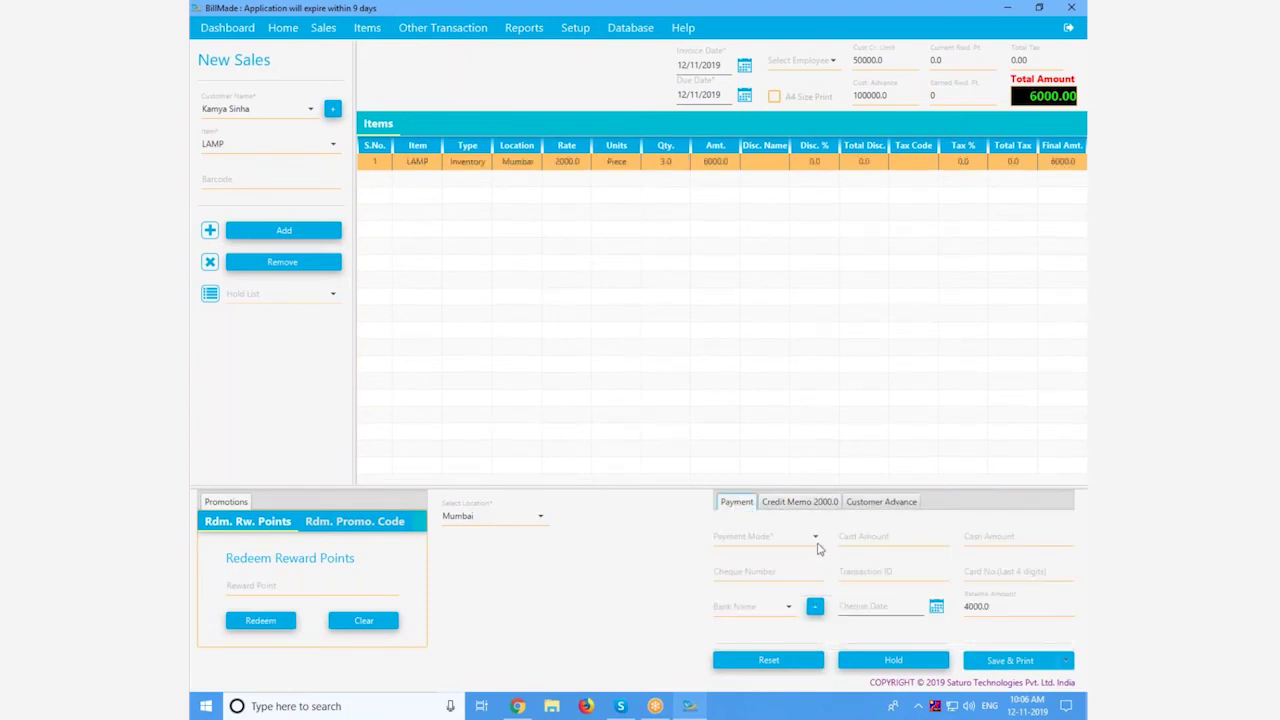
Step: Set payment mode to Cash and apply the 2000.0 credit memo, leaving 4000.0 due
left_click(817, 545)
left_click(806, 331)
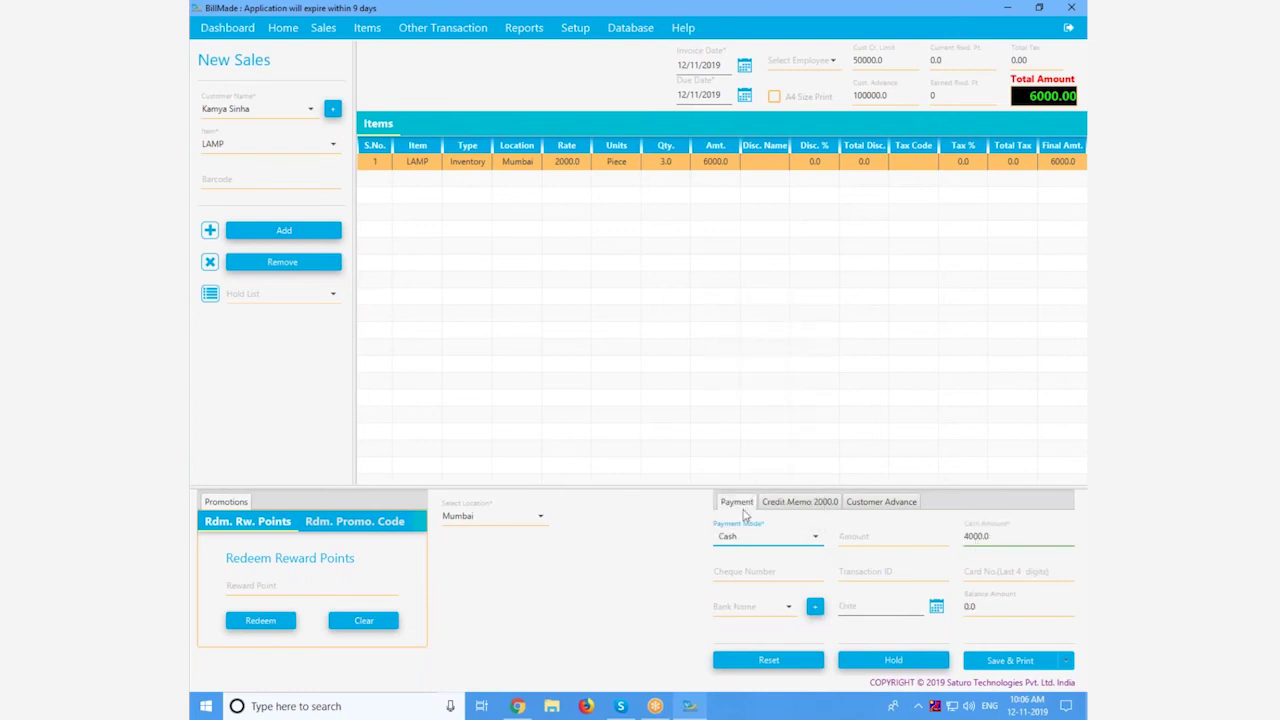
left_click(802, 502)
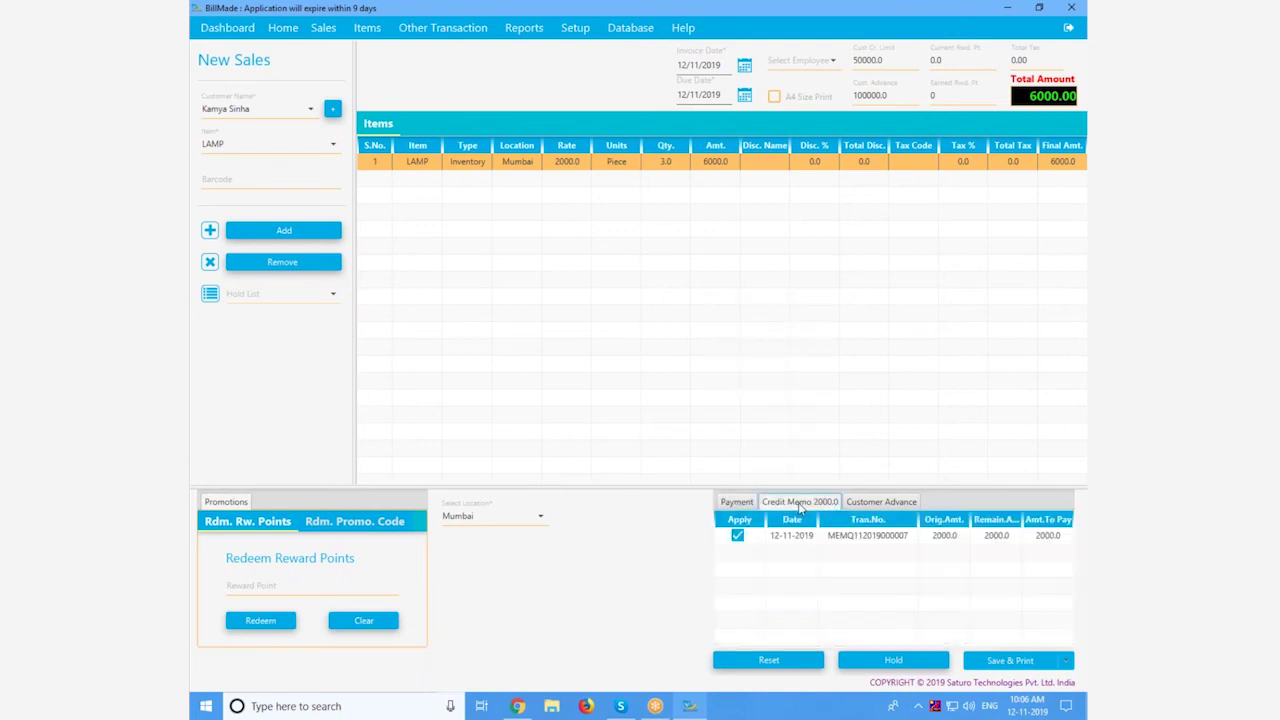
left_click(735, 503)
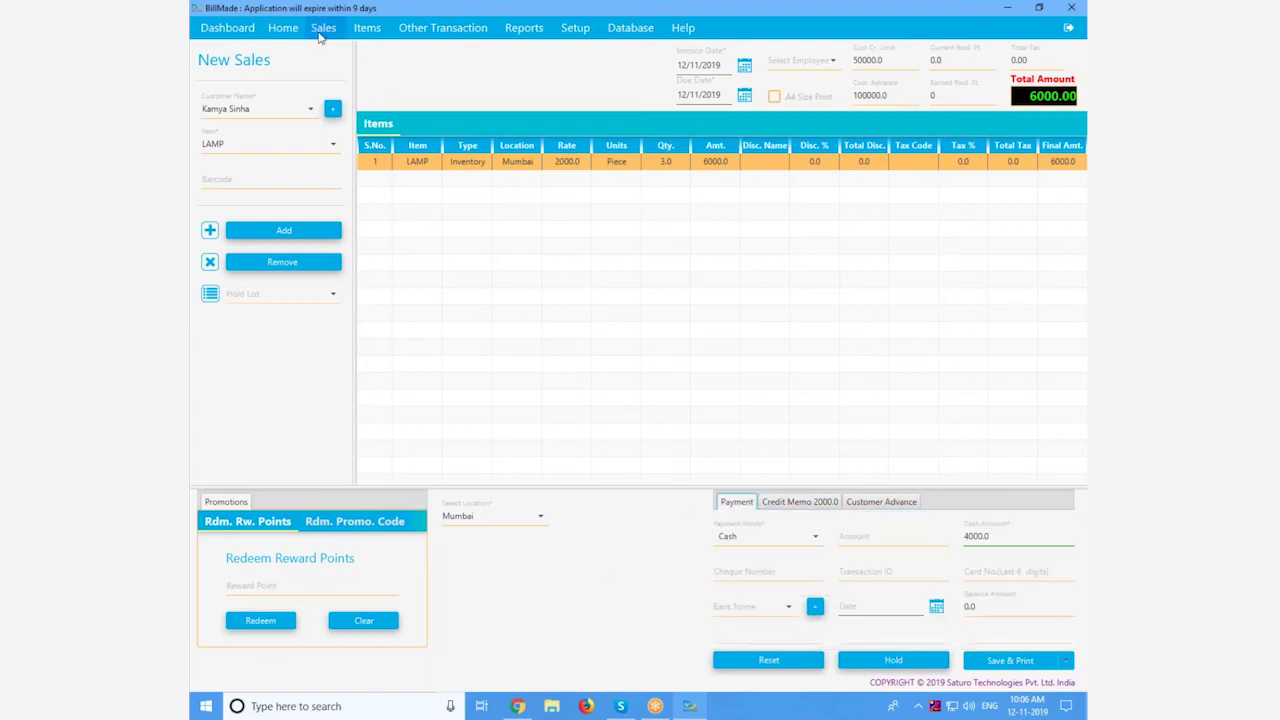
left_click(320, 37)
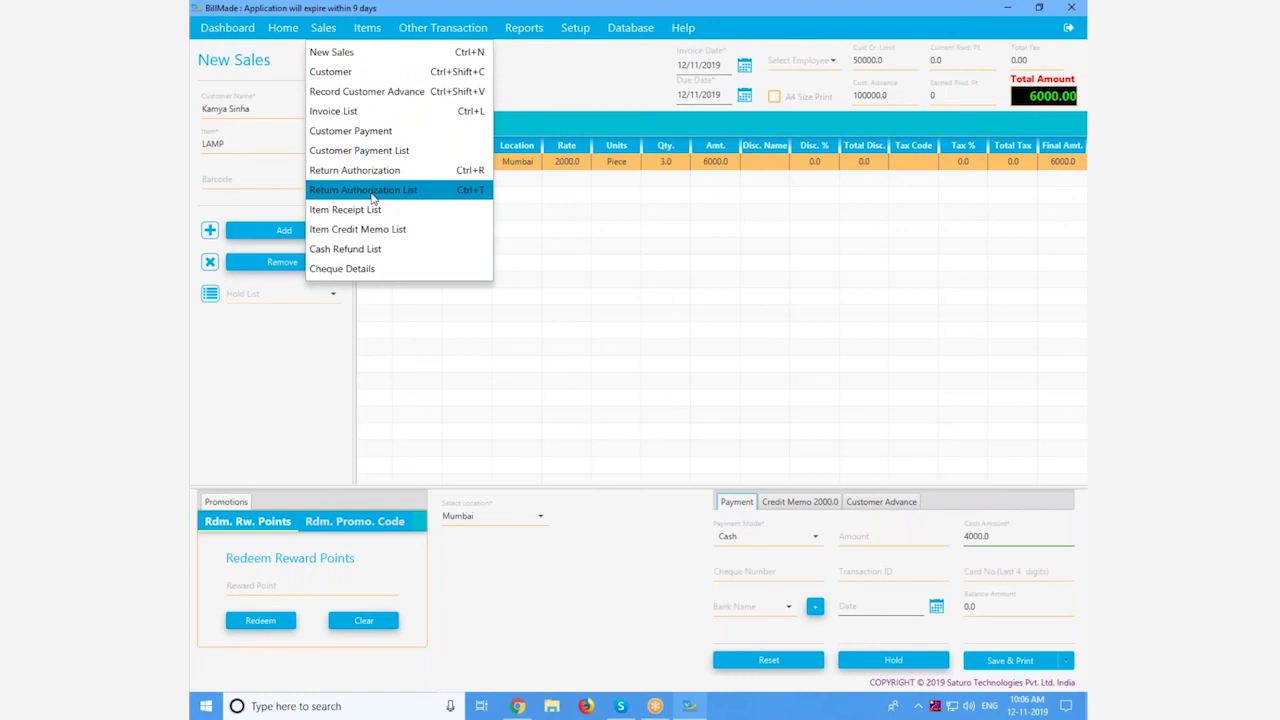
left_click(371, 199)
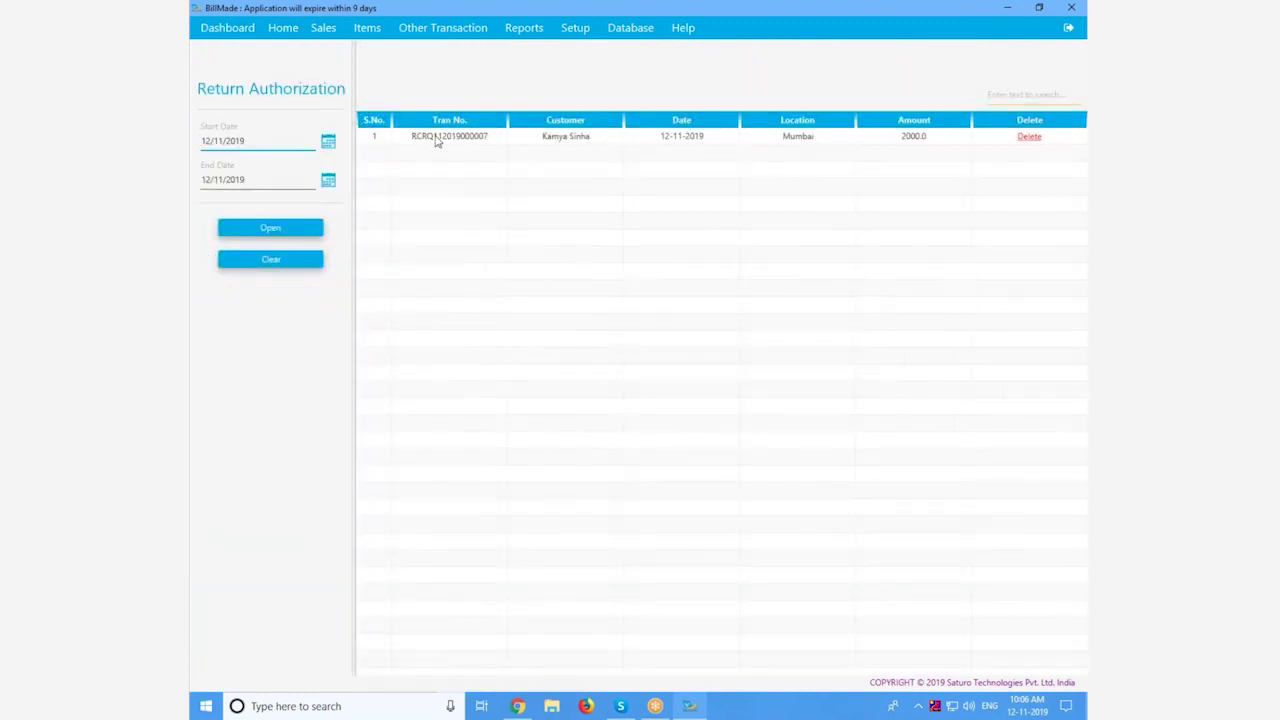
left_click(366, 28)
mouse_move(323, 28)
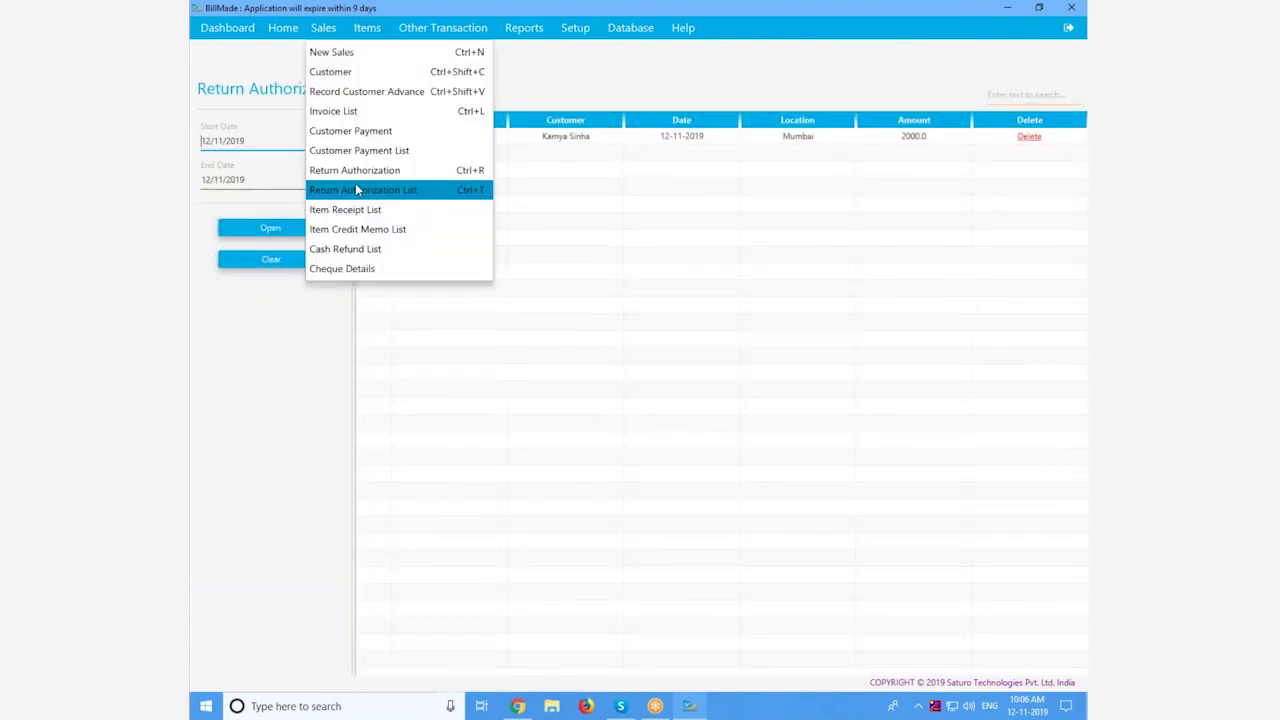
left_click(355, 188)
double_click(437, 140)
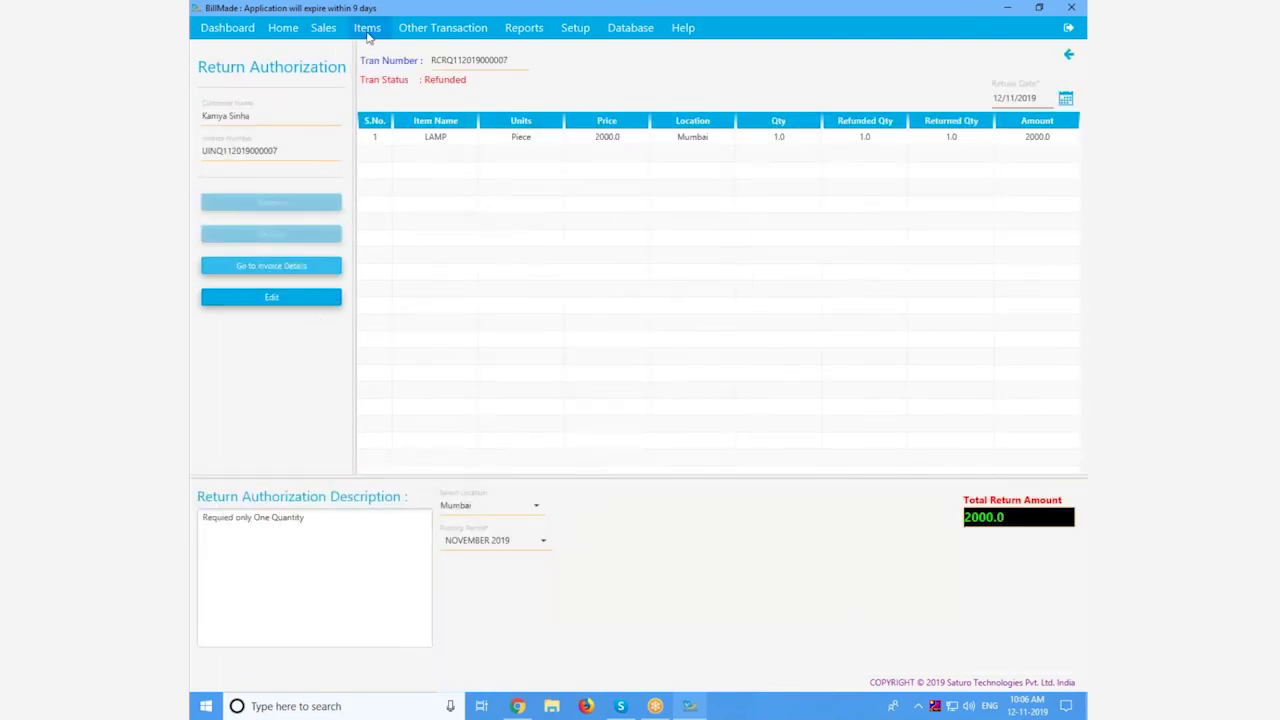
left_click(325, 28)
left_click(381, 231)
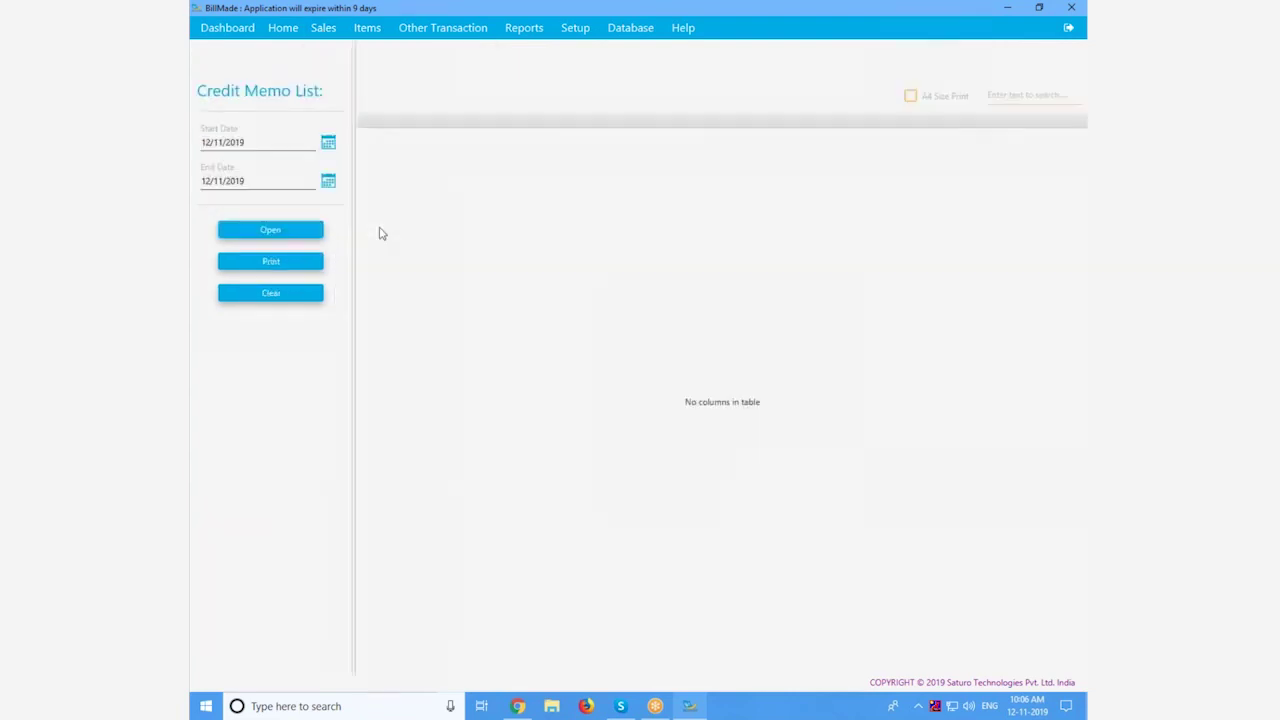
left_click(418, 140)
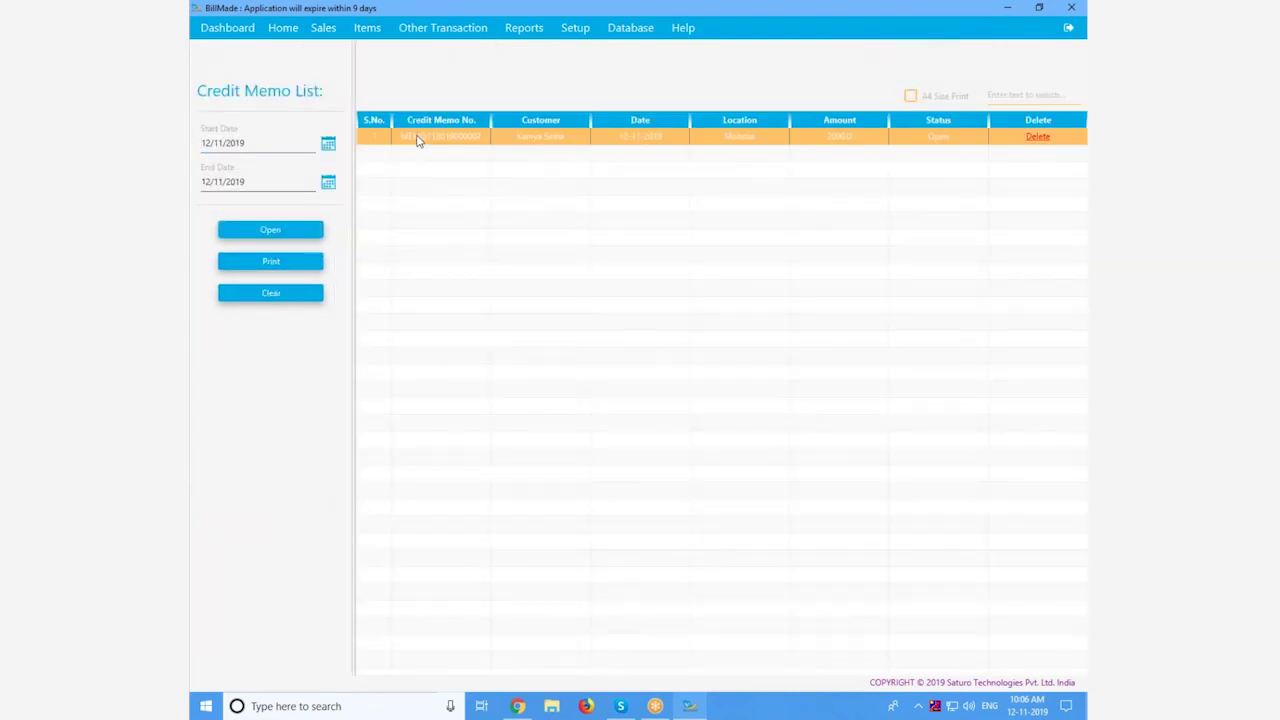
double_click(418, 140)
left_click(285, 303)
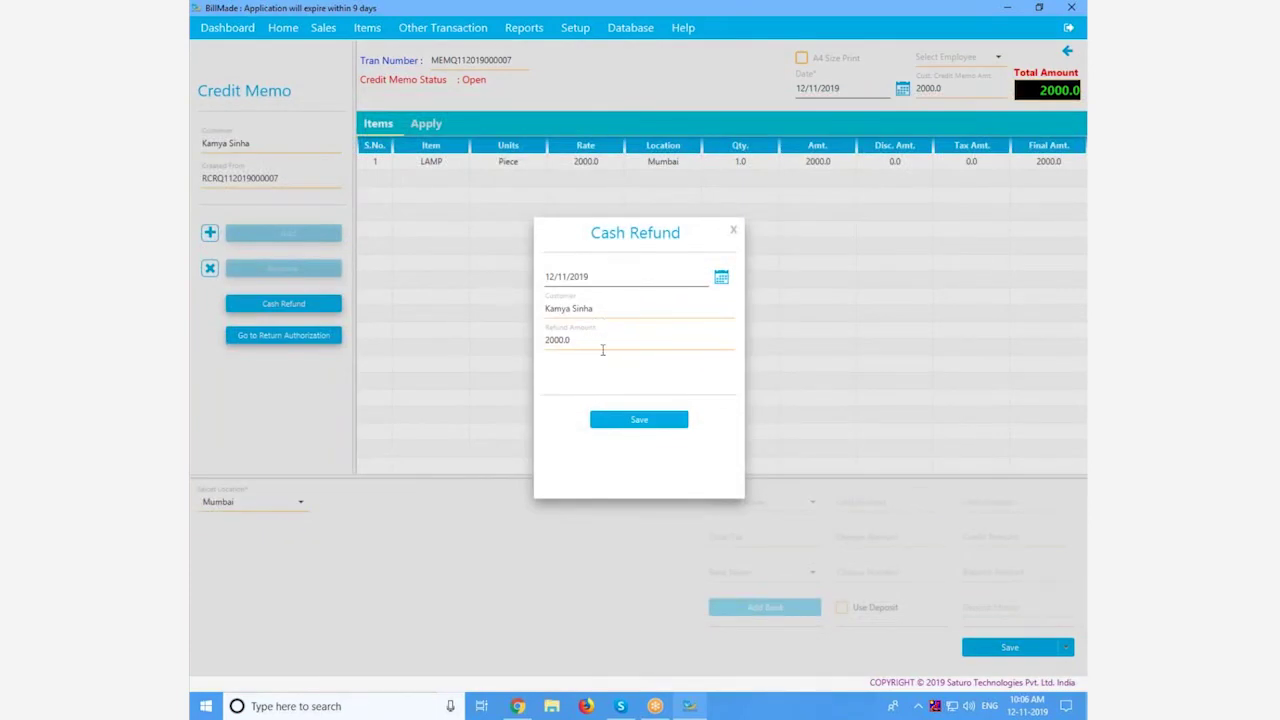
left_click(634, 420)
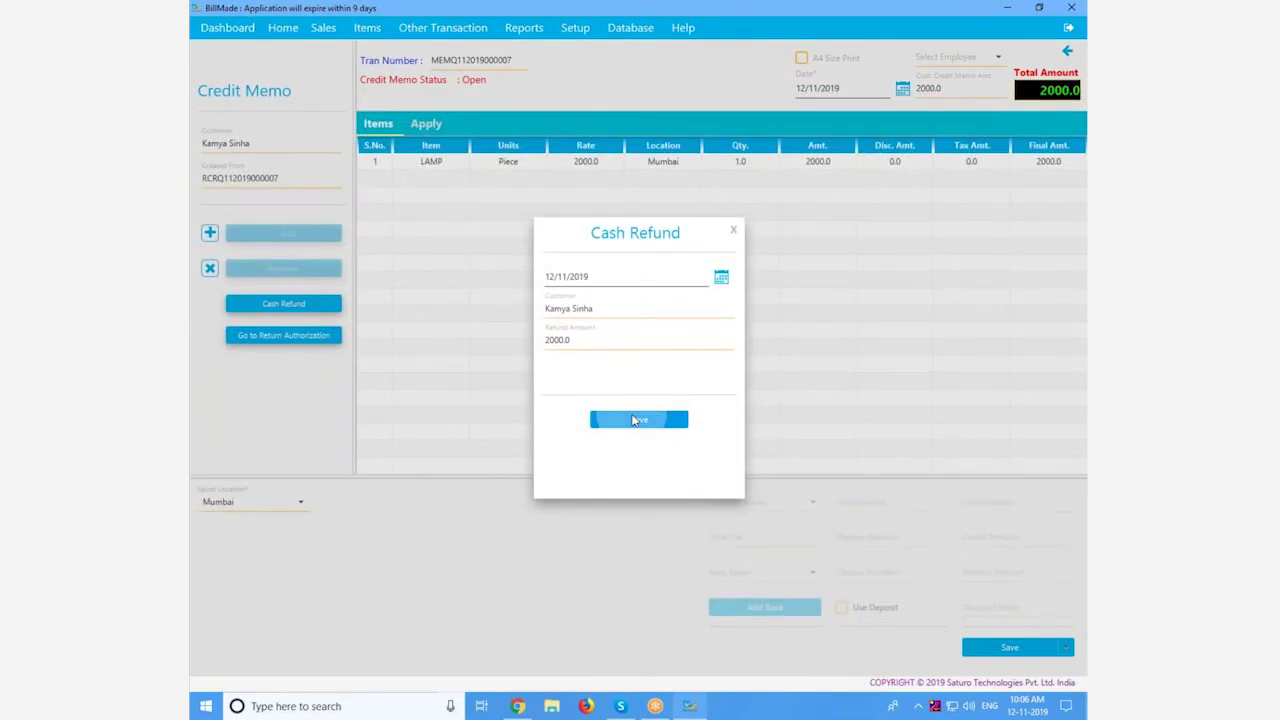
left_click(477, 30)
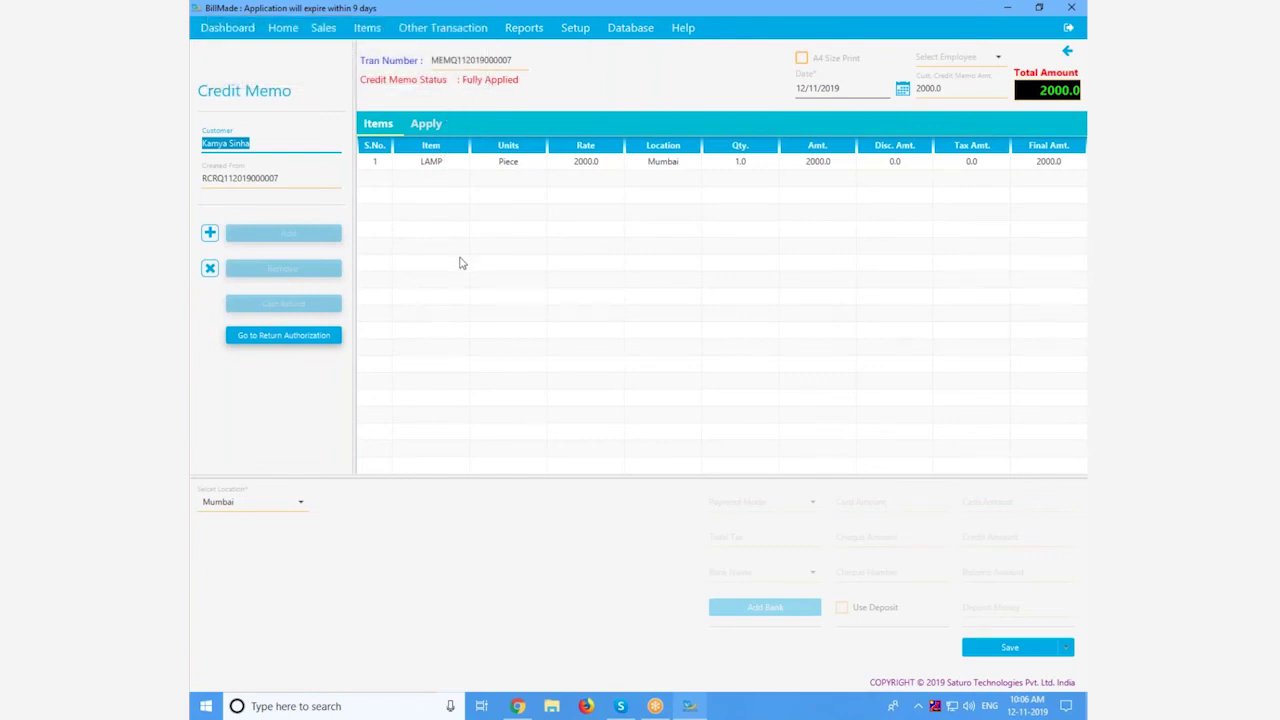
Step: Review the recorded 2000.0 refund in the Cash Refund List
left_click(323, 28)
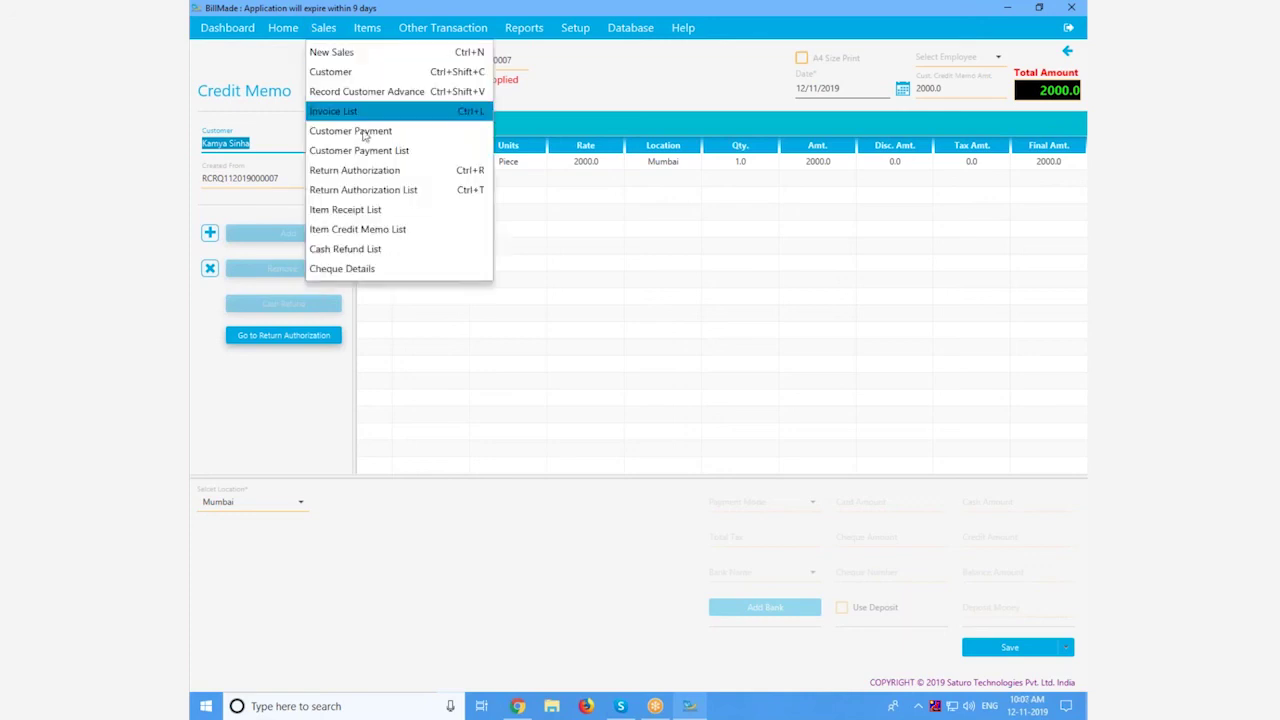
left_click(385, 255)
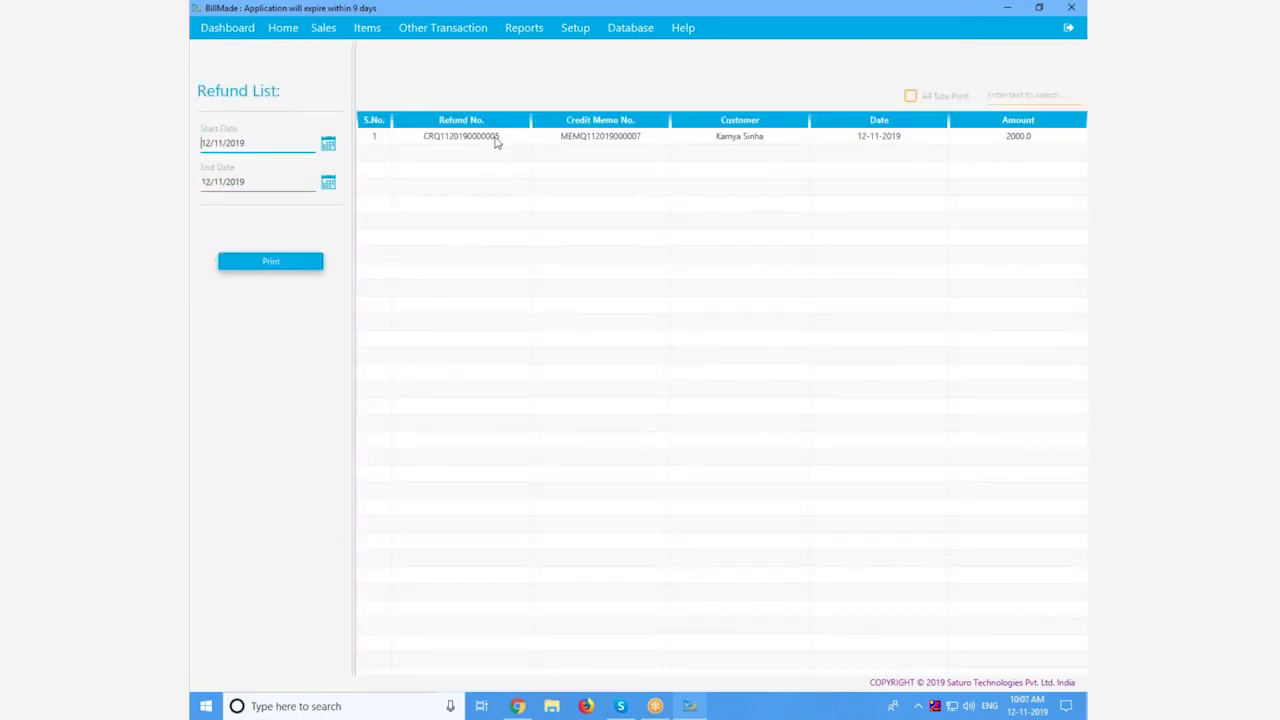
left_click(496, 138)
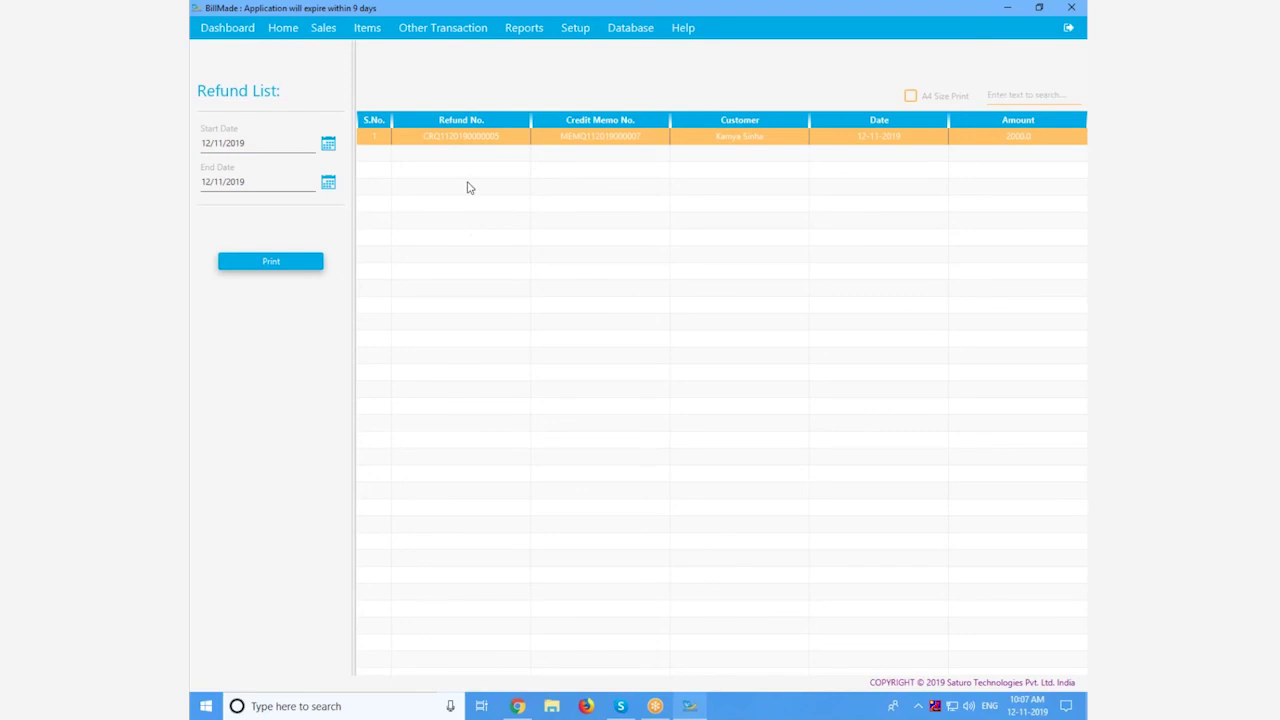